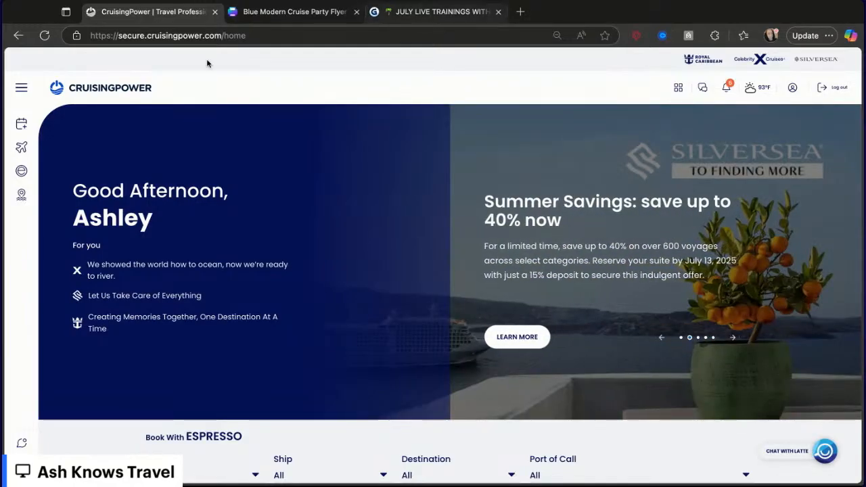
- Review the Symphony of the Seas cruise flyer design in the Canva tab
{"action": "left_click", "coordinate": [272, 16]}
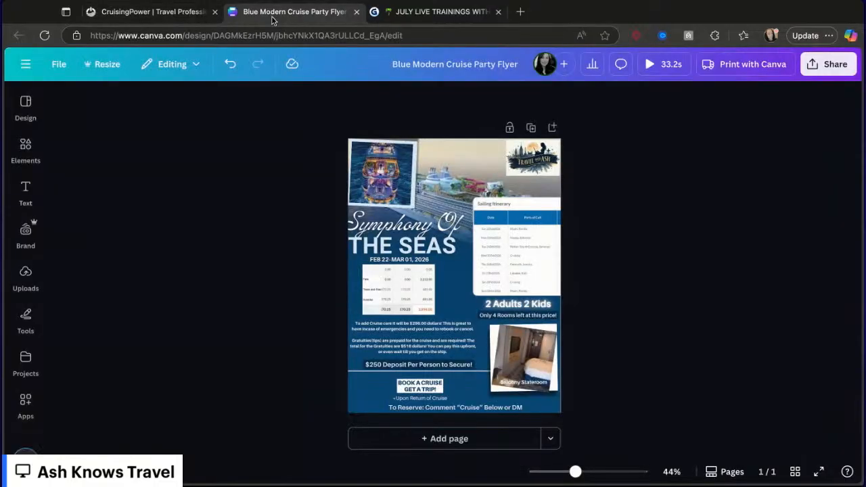
{"action": "scroll", "coordinate": [625, 261], "scroll_direction": "up", "scroll_amount": 2}
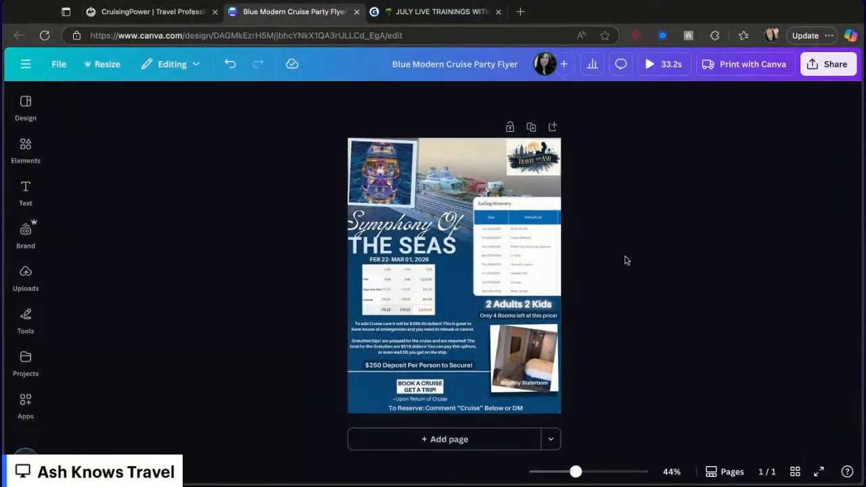
{"action": "scroll", "coordinate": [624, 260], "scroll_direction": "up", "scroll_amount": 1}
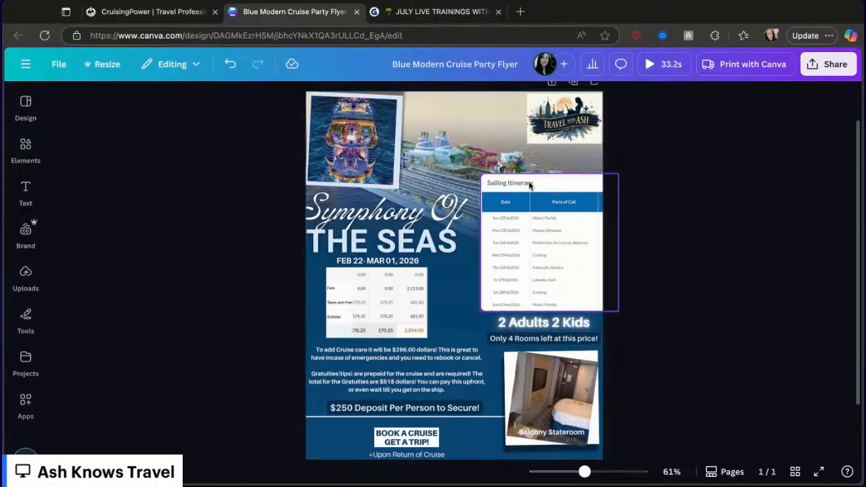
{"action": "scroll", "coordinate": [551, 255], "scroll_direction": "down", "scroll_amount": 1}
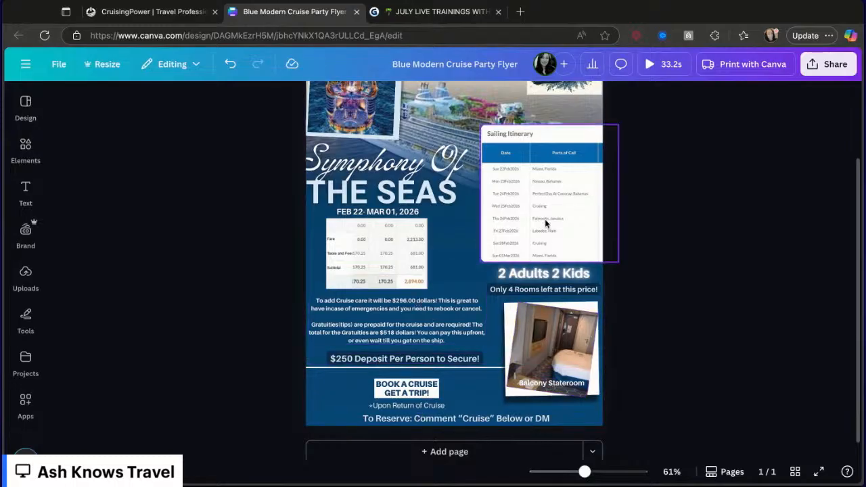
{"action": "scroll", "coordinate": [556, 374], "scroll_direction": "up", "scroll_amount": 1}
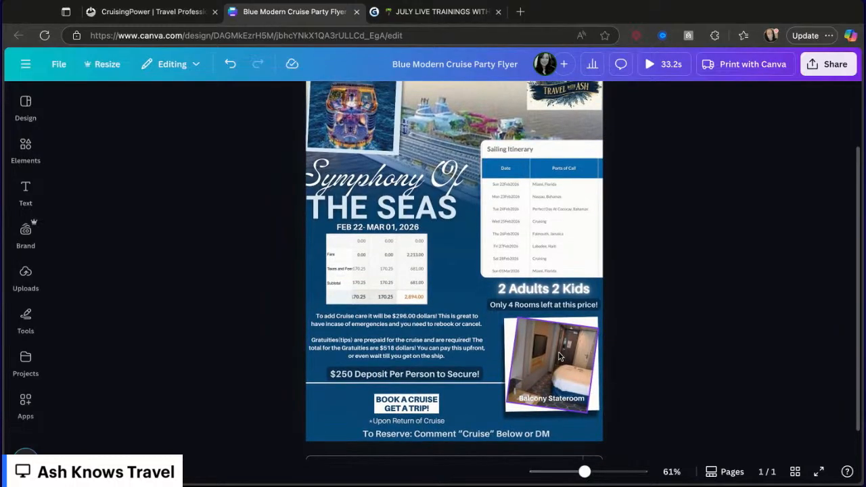
{"action": "scroll", "coordinate": [468, 383], "scroll_direction": "down", "scroll_amount": 2}
{"action": "scroll", "coordinate": [488, 234], "scroll_direction": "up", "scroll_amount": 1}
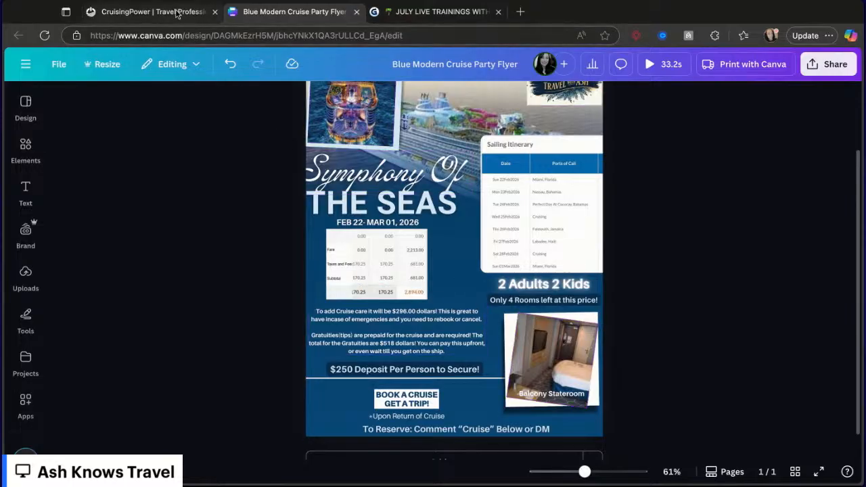
- Return to CruisingPower, open Espresso Reservations and start an individual reservation
{"action": "left_click", "coordinate": [176, 13]}
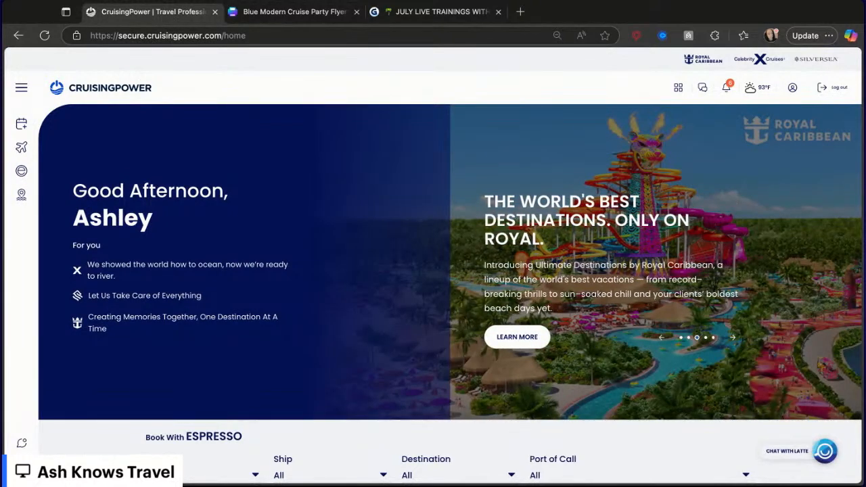
{"action": "scroll", "coordinate": [307, 354], "scroll_direction": "down", "scroll_amount": 3}
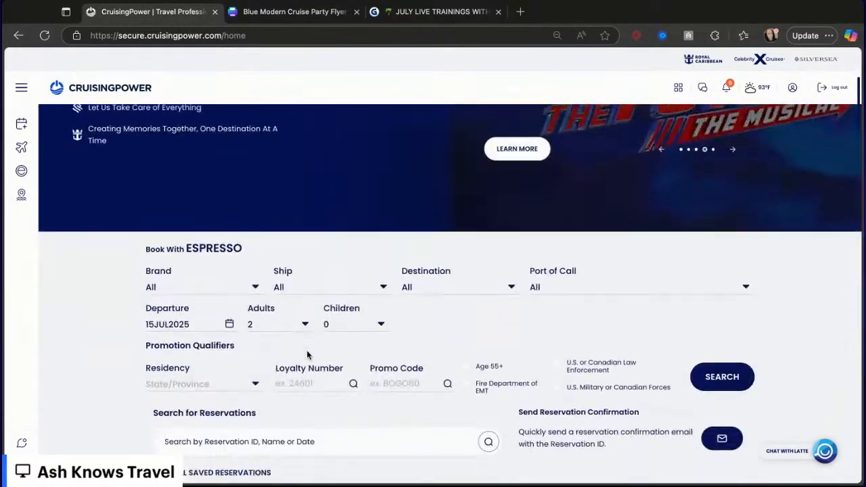
{"action": "scroll", "coordinate": [377, 293], "scroll_direction": "up", "scroll_amount": 1}
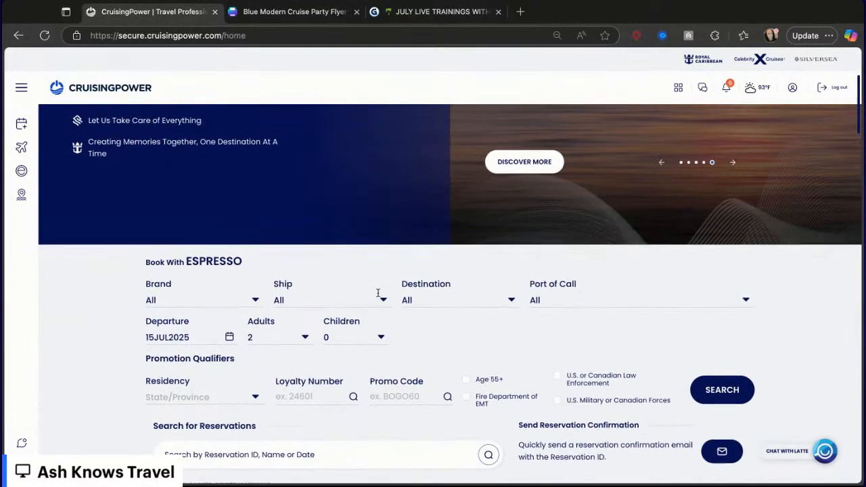
{"action": "scroll", "coordinate": [377, 293], "scroll_direction": "up", "scroll_amount": 3}
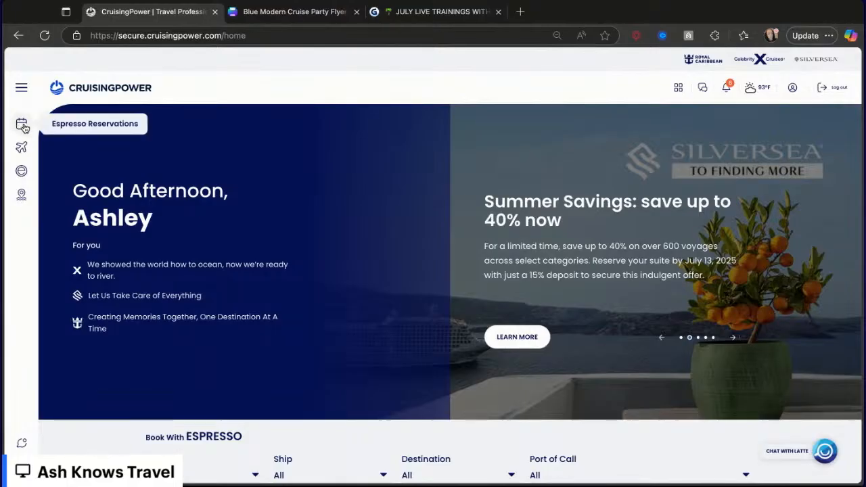
{"action": "left_click", "coordinate": [21, 131]}
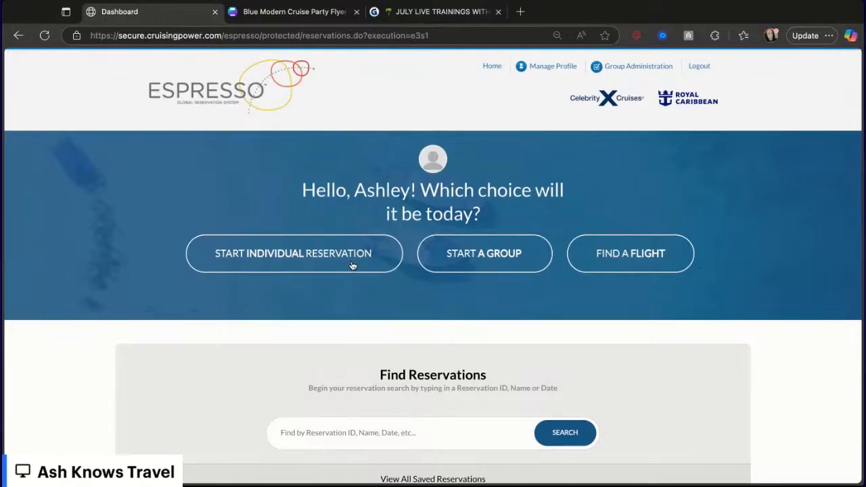
{"action": "left_click", "coordinate": [352, 264]}
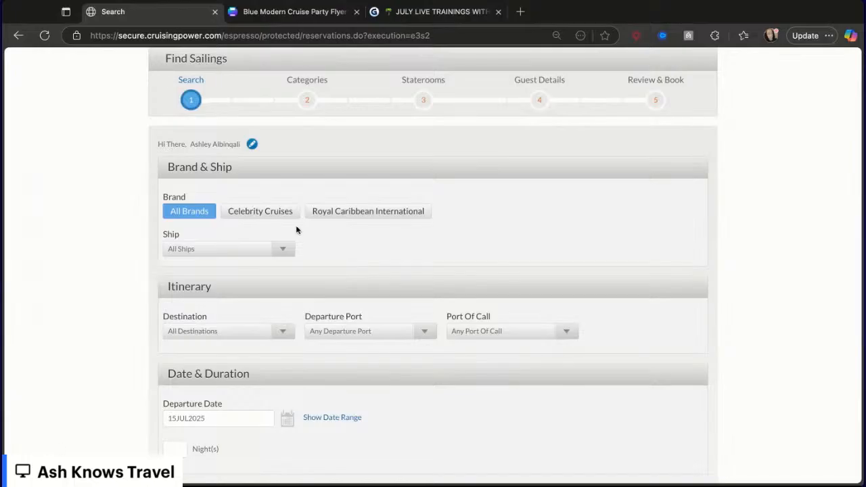
- Set the brand to Royal Caribbean International and the departure port to Miami, Florida
{"action": "left_click", "coordinate": [351, 213]}
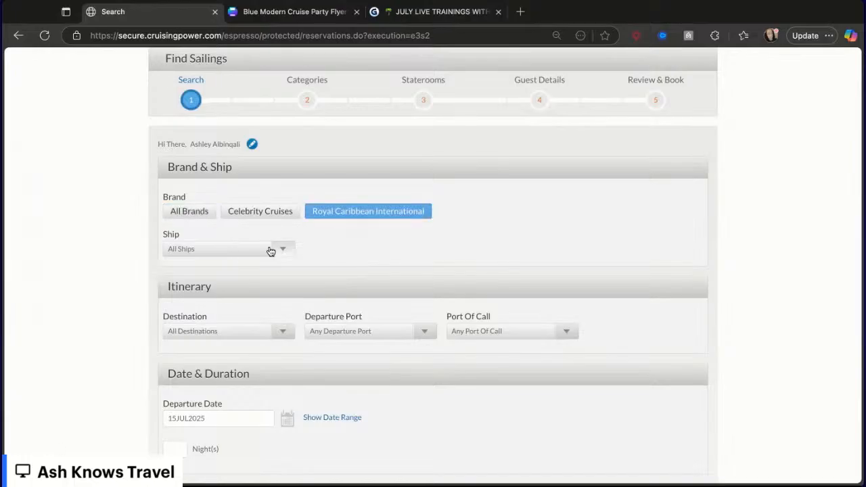
{"action": "scroll", "coordinate": [270, 271], "scroll_direction": "down", "scroll_amount": 3}
{"action": "left_click", "coordinate": [344, 240]}
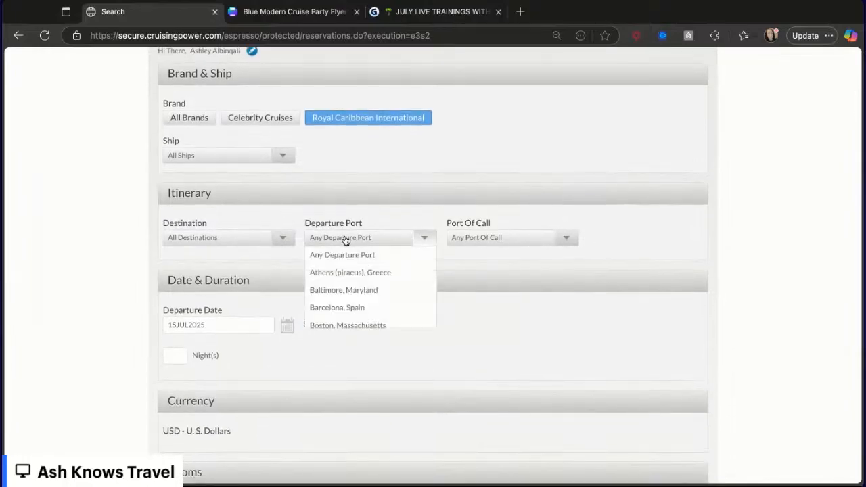
{"action": "scroll", "coordinate": [368, 387], "scroll_direction": "down", "scroll_amount": 4}
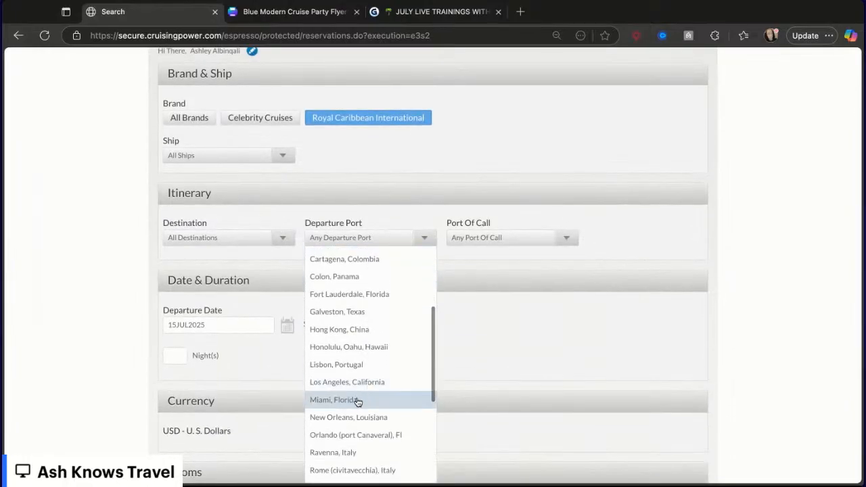
{"action": "left_click", "coordinate": [357, 400]}
- Set the departure date to 04JAN2026 using the calendar
{"action": "scroll", "coordinate": [373, 315], "scroll_direction": "down", "scroll_amount": 4}
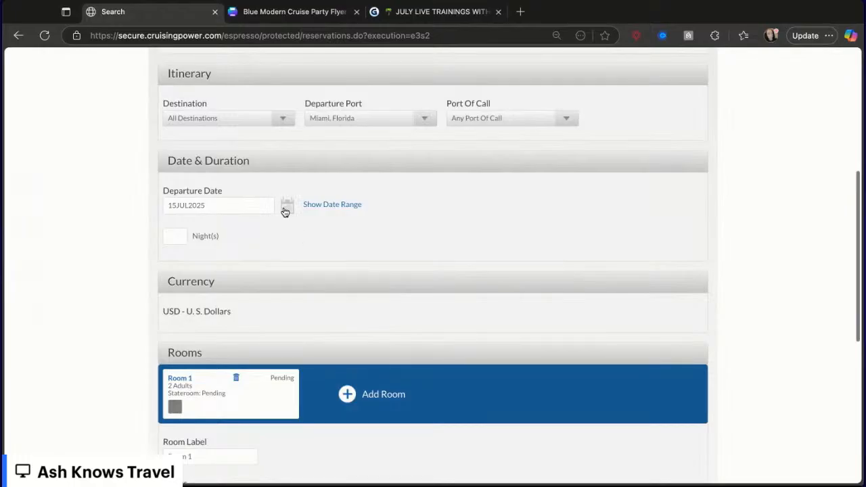
{"action": "left_click", "coordinate": [286, 209]}
{"action": "left_click", "coordinate": [432, 252]}
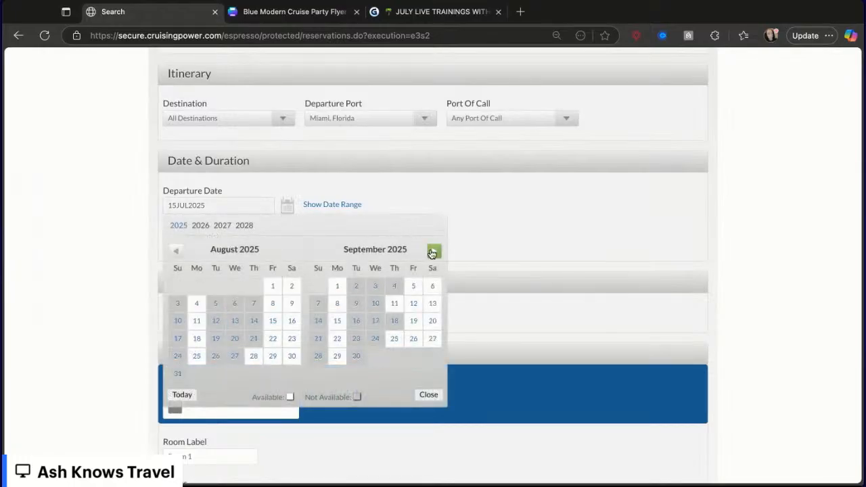
{"action": "left_click", "coordinate": [433, 252]}
{"action": "left_click", "coordinate": [432, 252]}
{"action": "left_click", "coordinate": [432, 252]}
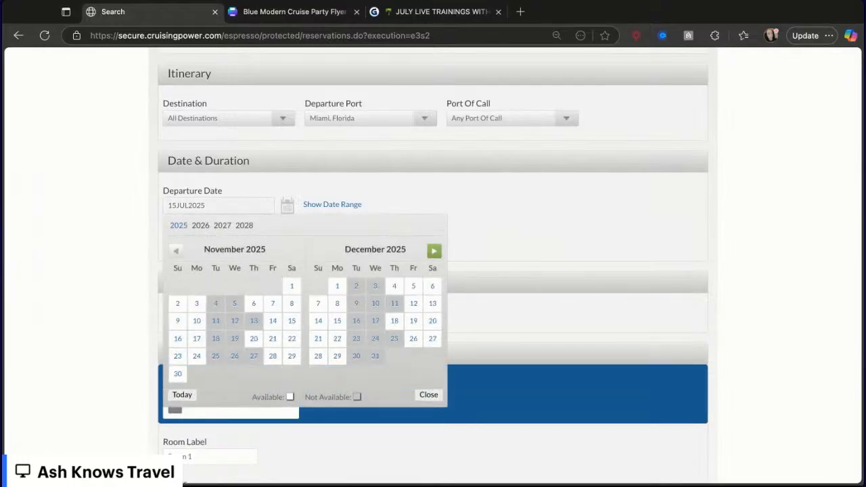
{"action": "left_click", "coordinate": [432, 252]}
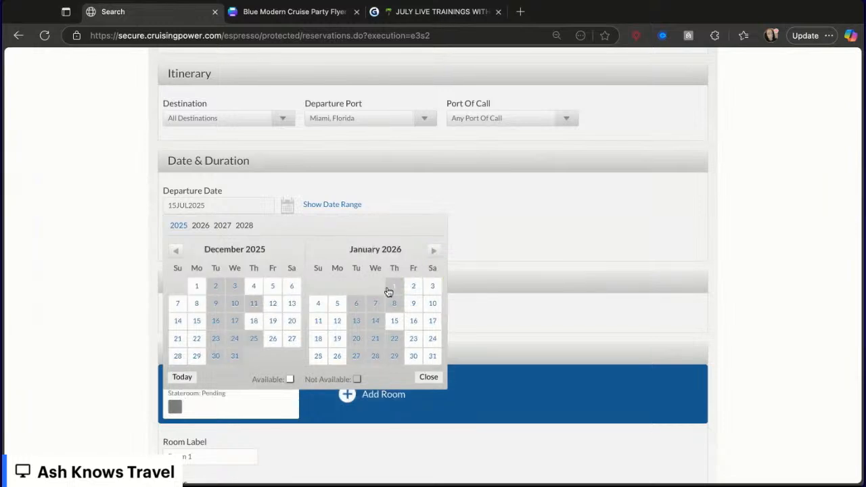
{"action": "left_click", "coordinate": [315, 305]}
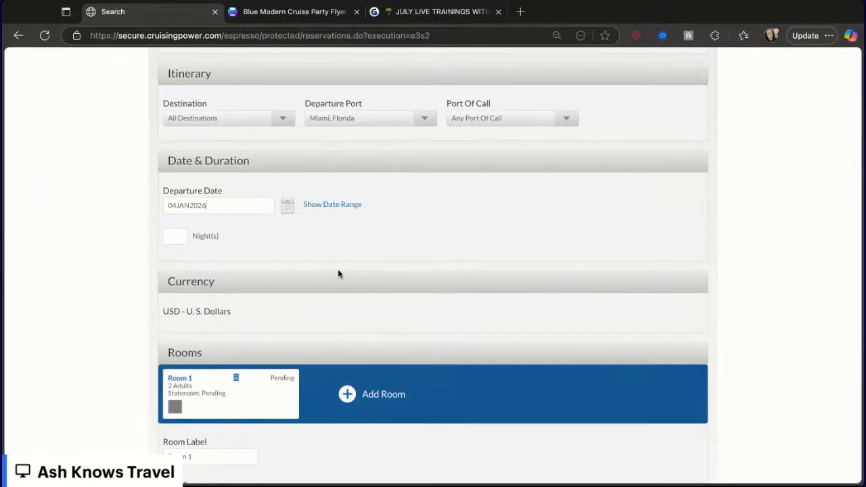
- Set Room 1 to 2 adults and 2 children aged 7 and 12, matching the flyer's party
{"action": "scroll", "coordinate": [338, 273], "scroll_direction": "down", "scroll_amount": 3}
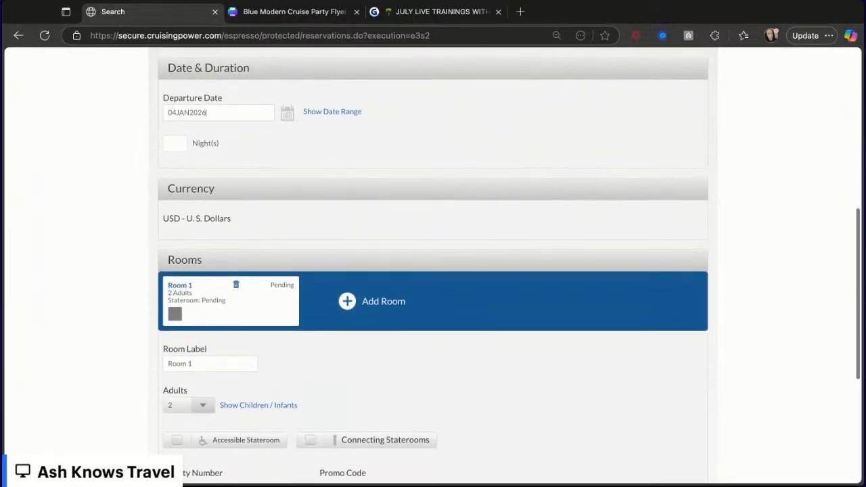
{"action": "scroll", "coordinate": [198, 315], "scroll_direction": "down", "scroll_amount": 3}
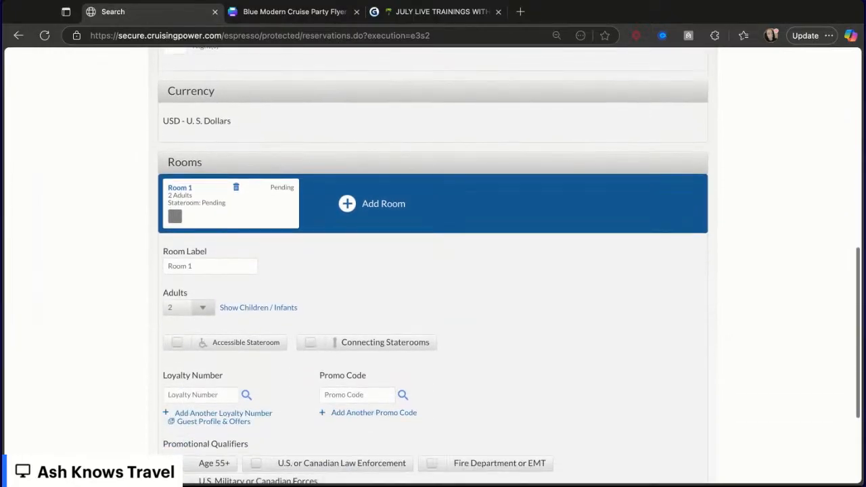
{"action": "left_click", "coordinate": [330, 18]}
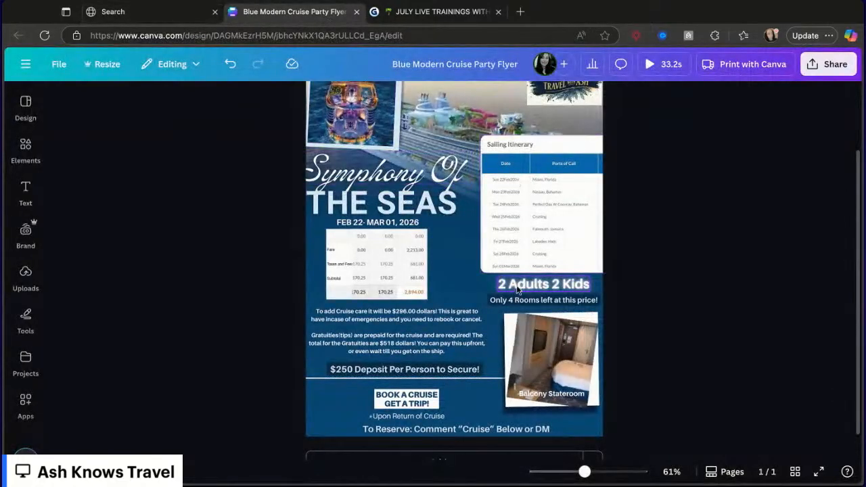
{"action": "left_click", "coordinate": [157, 22]}
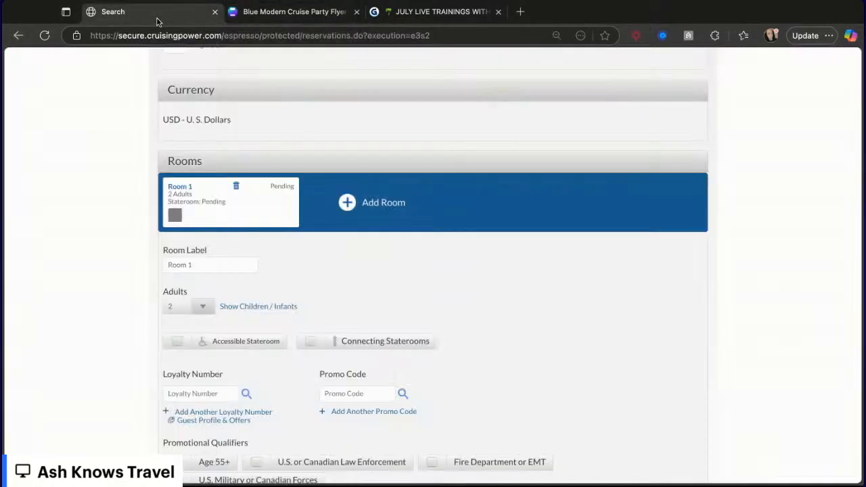
{"action": "left_click", "coordinate": [226, 306]}
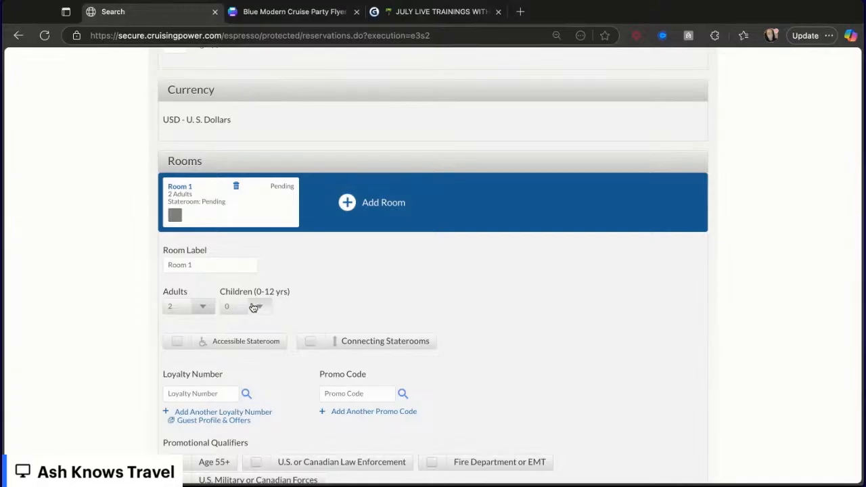
{"action": "left_click", "coordinate": [257, 306]}
{"action": "left_click", "coordinate": [237, 358]}
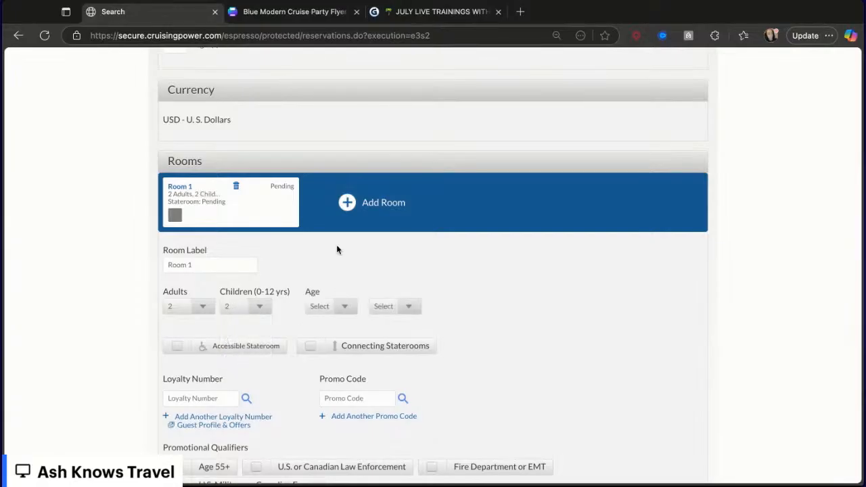
{"action": "left_click", "coordinate": [328, 306]}
{"action": "left_click", "coordinate": [325, 201]}
{"action": "left_click", "coordinate": [389, 307]}
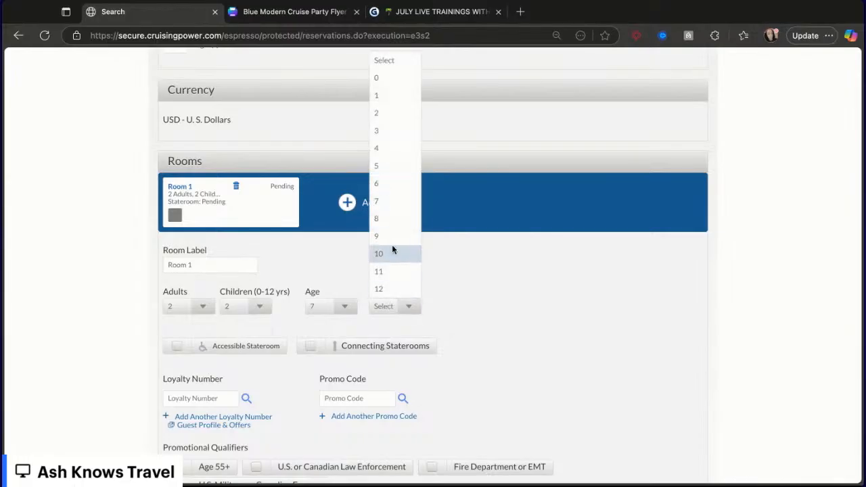
{"action": "left_click", "coordinate": [383, 289]}
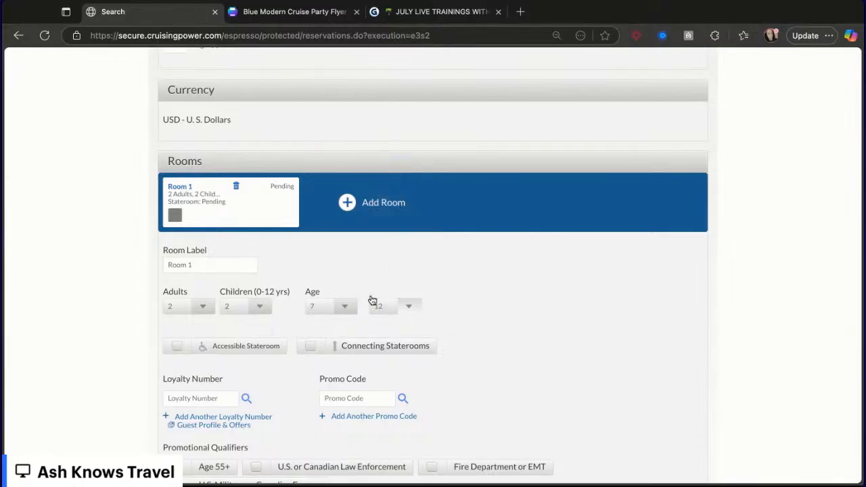
- Set the resident state to Florida and run the sailing search
{"action": "scroll", "coordinate": [353, 276], "scroll_direction": "down", "scroll_amount": 5}
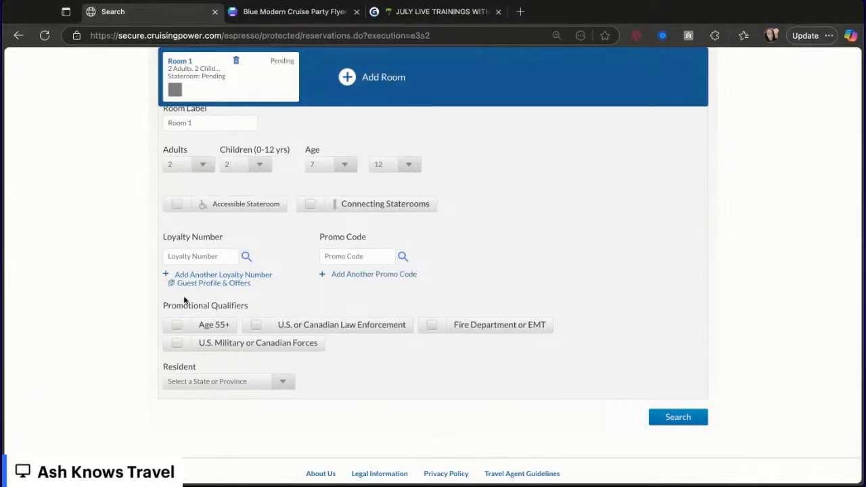
{"action": "left_click", "coordinate": [211, 383]}
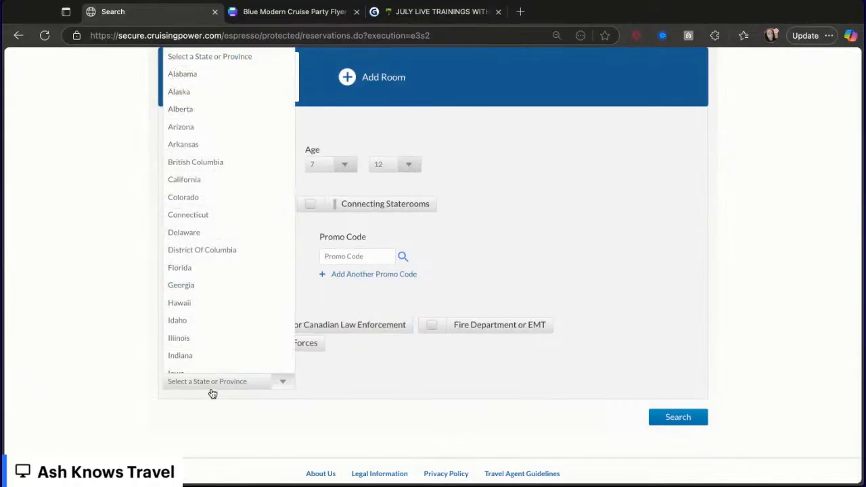
{"action": "left_click", "coordinate": [201, 268]}
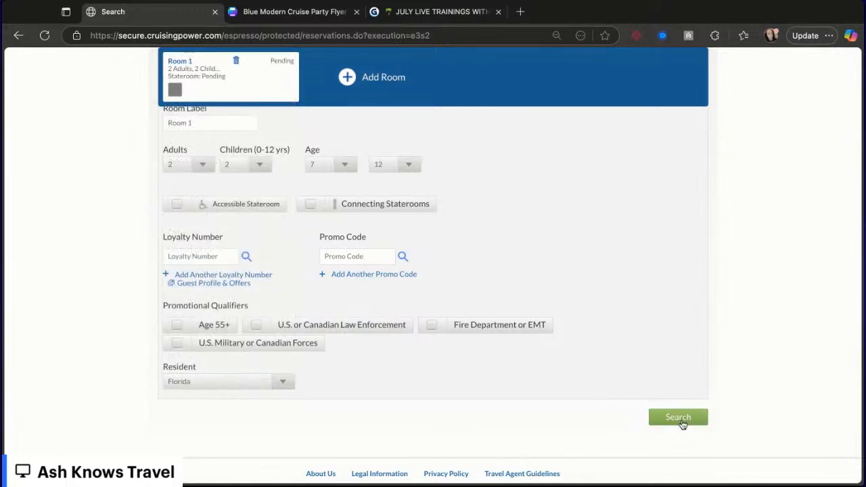
{"action": "scroll", "coordinate": [632, 297], "scroll_direction": "up", "scroll_amount": 2}
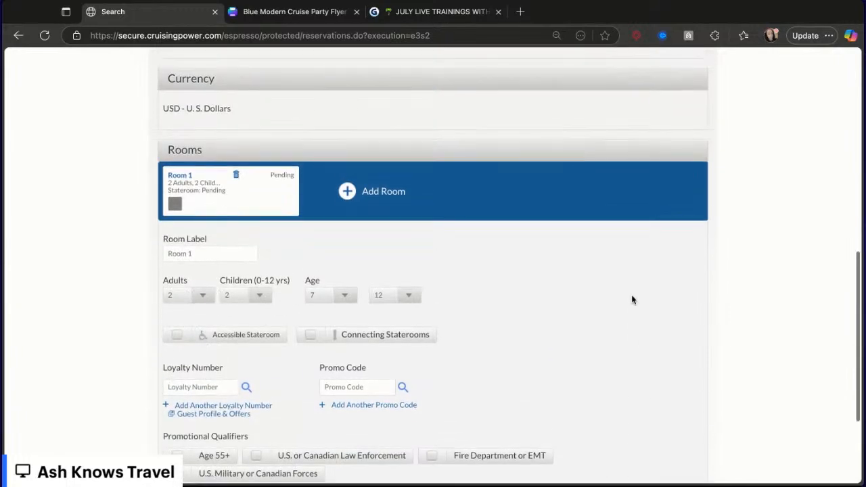
{"action": "scroll", "coordinate": [632, 299], "scroll_direction": "down", "scroll_amount": 2}
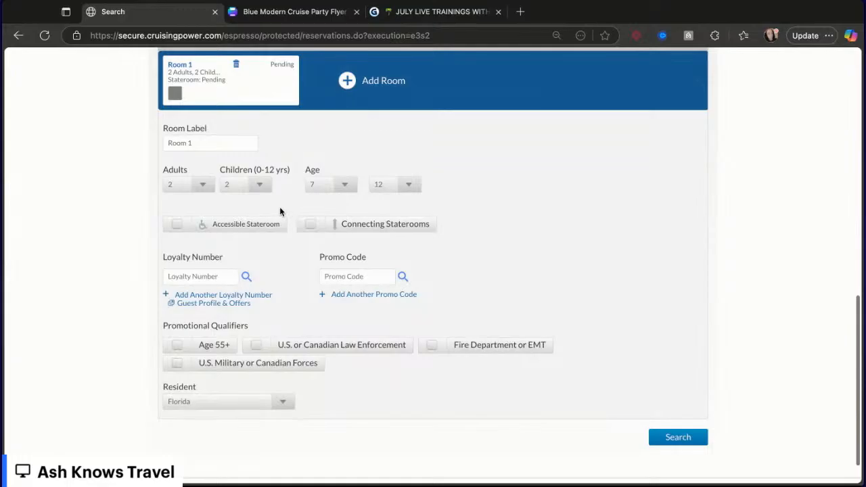
{"action": "left_click", "coordinate": [678, 436]}
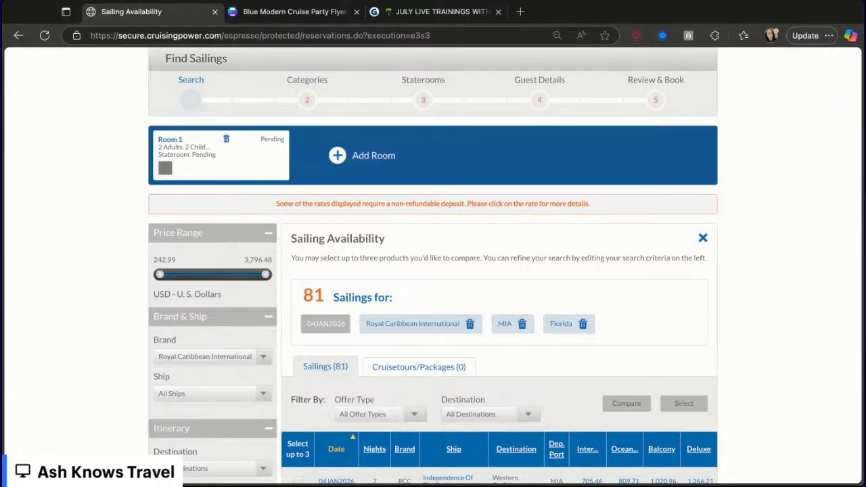
{"action": "scroll", "coordinate": [433, 271], "scroll_direction": "down", "scroll_amount": 5}
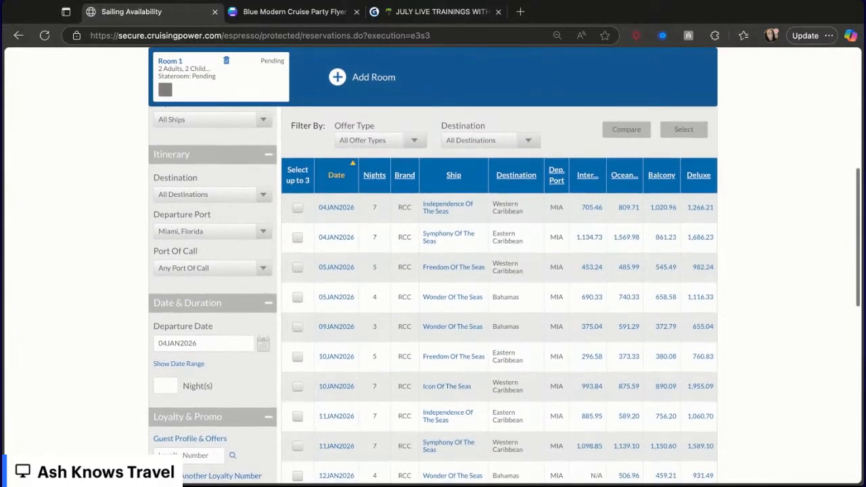
- Select the 10JAN2026 Freedom Of The Seas 5-night Eastern Caribbean sailing from the availability results
{"action": "scroll", "coordinate": [433, 270], "scroll_direction": "down", "scroll_amount": 1}
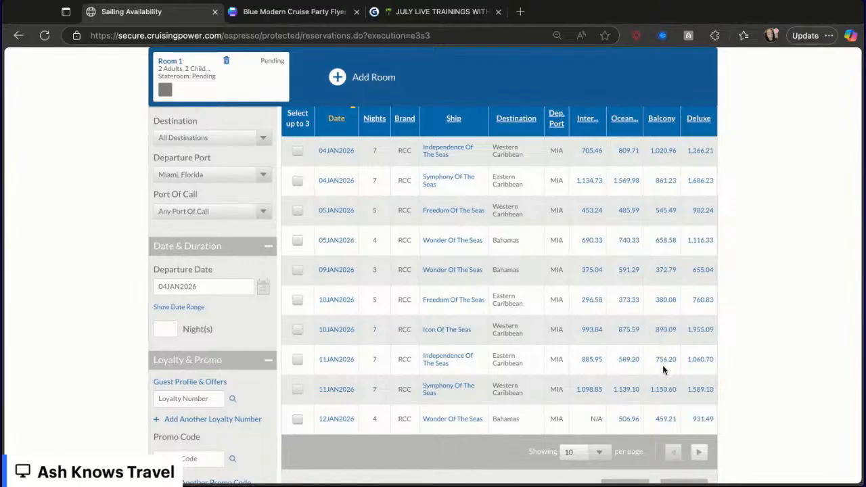
{"action": "scroll", "coordinate": [662, 365], "scroll_direction": "down", "scroll_amount": 2}
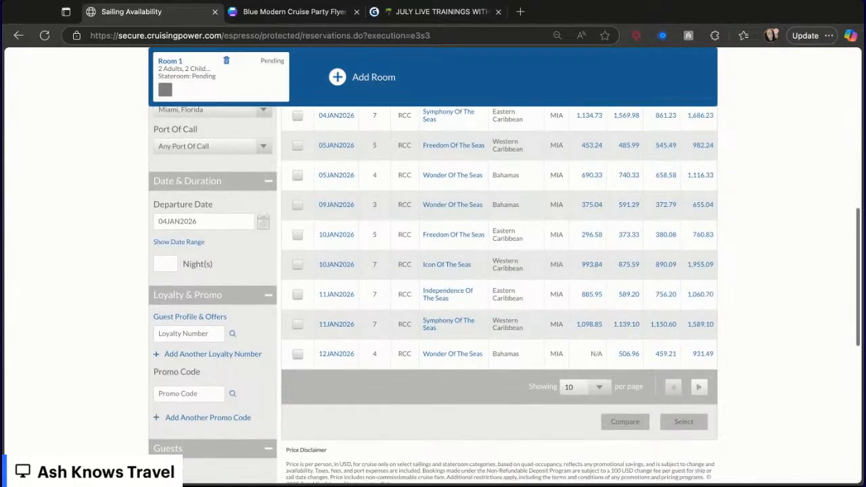
{"action": "scroll", "coordinate": [501, 295], "scroll_direction": "up", "scroll_amount": 2}
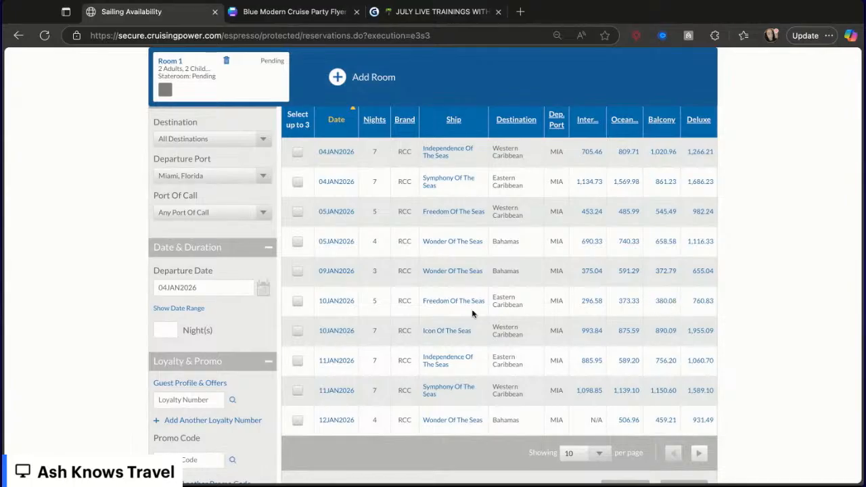
{"action": "left_click", "coordinate": [298, 302]}
{"action": "scroll", "coordinate": [690, 386], "scroll_direction": "down", "scroll_amount": 3}
{"action": "left_click", "coordinate": [684, 392]}
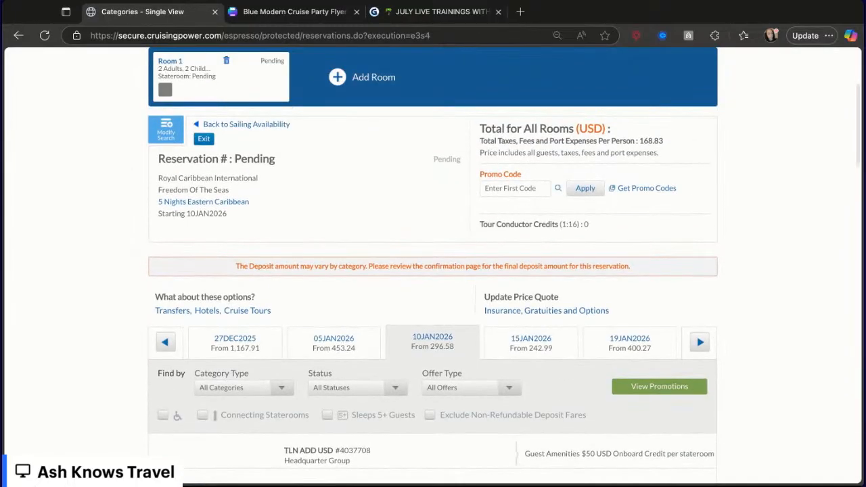
- Choose the XB Ocean View Balcony Guarantee stateroom category for the room
{"action": "scroll", "coordinate": [433, 284], "scroll_direction": "down", "scroll_amount": 5}
{"action": "scroll", "coordinate": [432, 285], "scroll_direction": "down", "scroll_amount": 2}
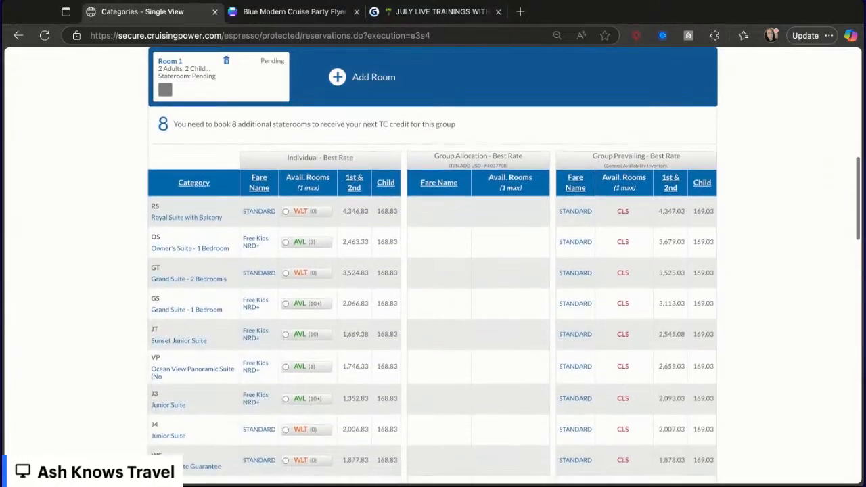
{"action": "scroll", "coordinate": [433, 284], "scroll_direction": "down", "scroll_amount": 6}
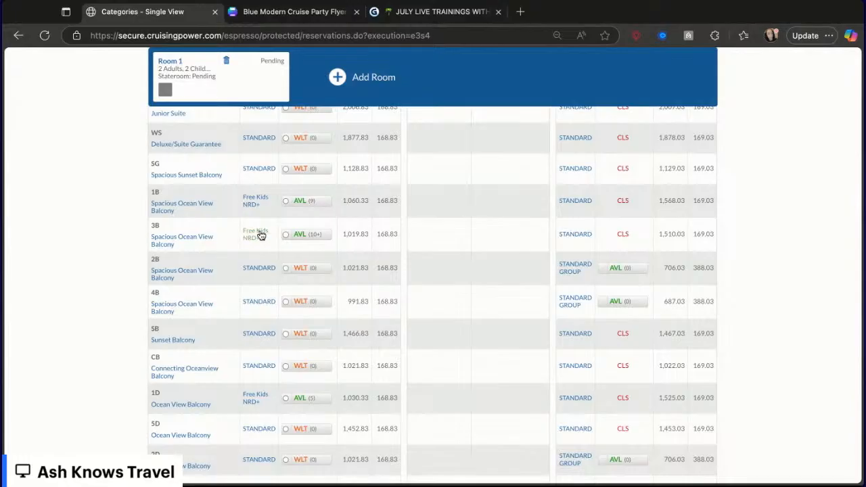
{"action": "scroll", "coordinate": [447, 311], "scroll_direction": "down", "scroll_amount": 3}
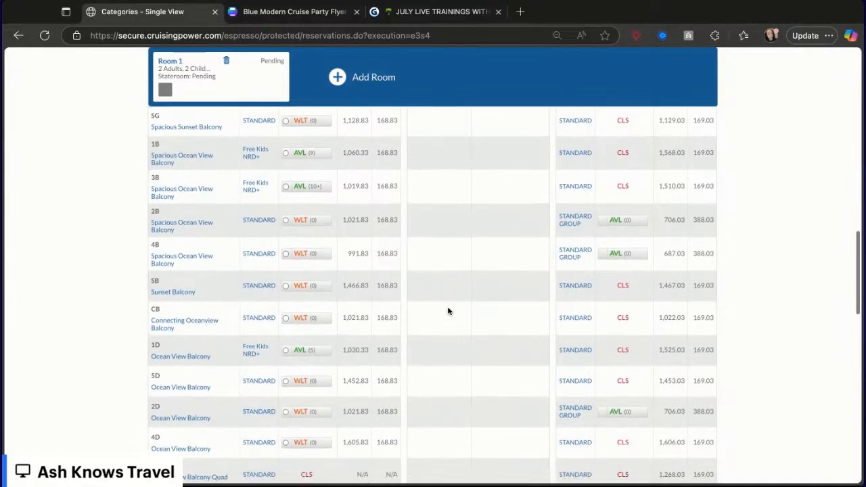
{"action": "scroll", "coordinate": [433, 295], "scroll_direction": "down", "scroll_amount": 3}
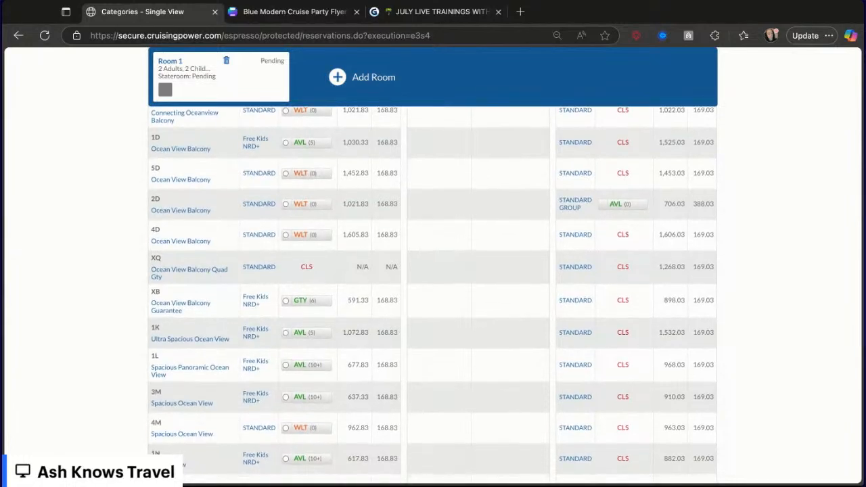
{"action": "left_click", "coordinate": [285, 301]}
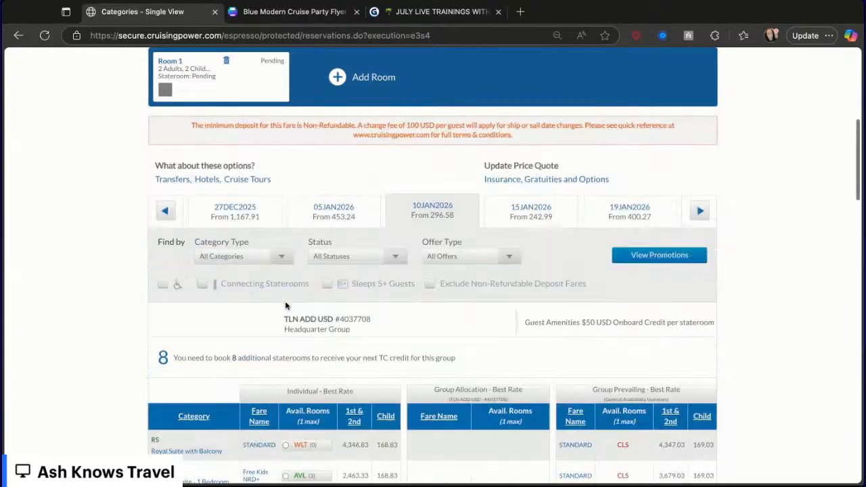
- Open the price quote for the selected stateroom and close it again
{"action": "scroll", "coordinate": [392, 403], "scroll_direction": "down", "scroll_amount": 20}
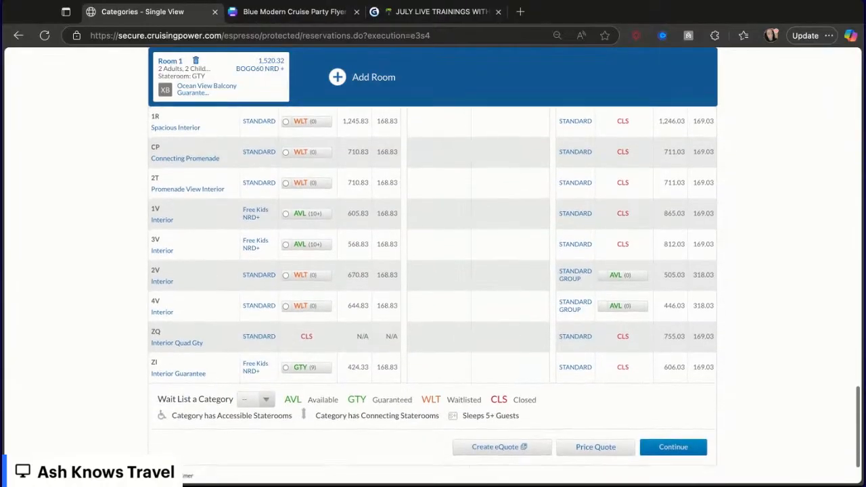
{"action": "scroll", "coordinate": [433, 271], "scroll_direction": "down", "scroll_amount": 2}
{"action": "left_click", "coordinate": [593, 373]}
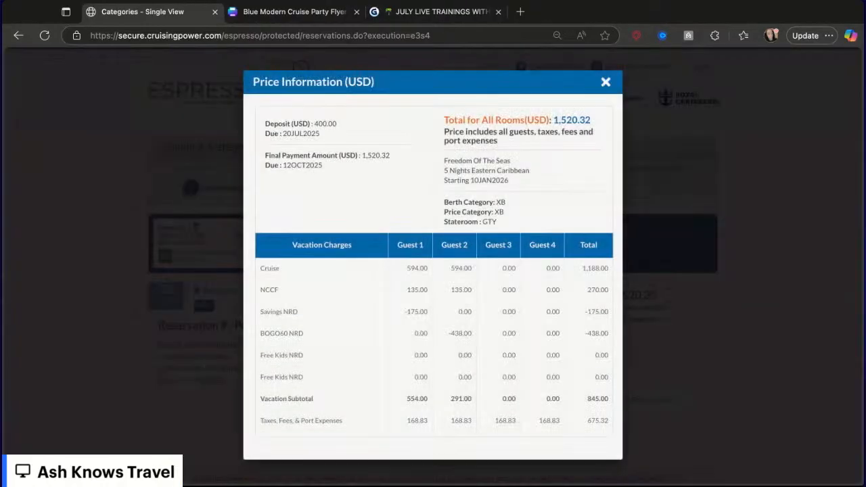
{"action": "left_click", "coordinate": [606, 82]}
- Reopen the price quote and expand the agency commission breakdown to review the per-guest charges
{"action": "scroll", "coordinate": [590, 313], "scroll_direction": "down", "scroll_amount": 15}
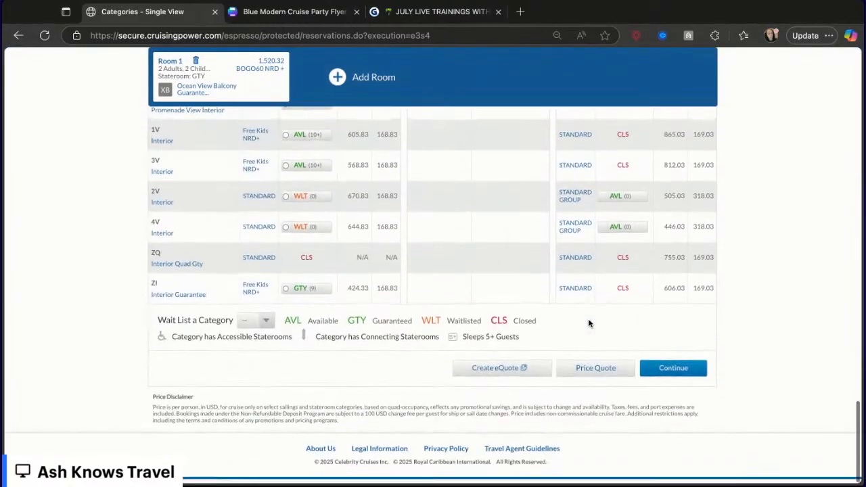
{"action": "left_click", "coordinate": [593, 377]}
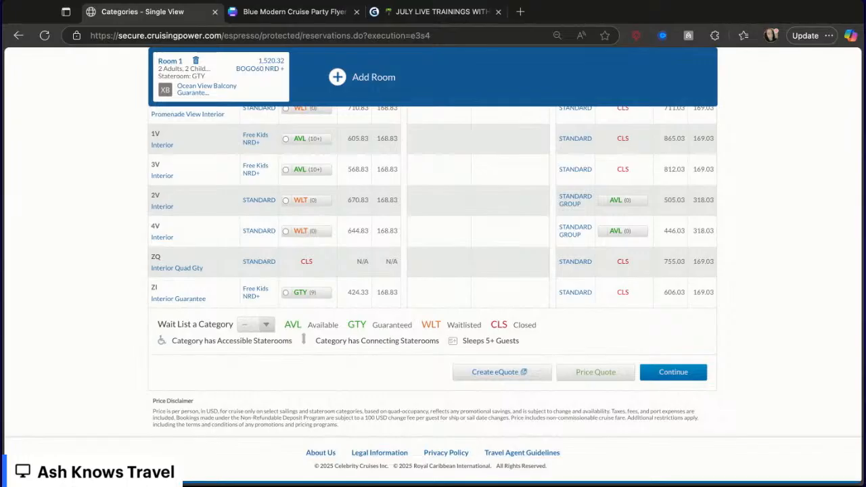
{"action": "left_click", "coordinate": [595, 372]}
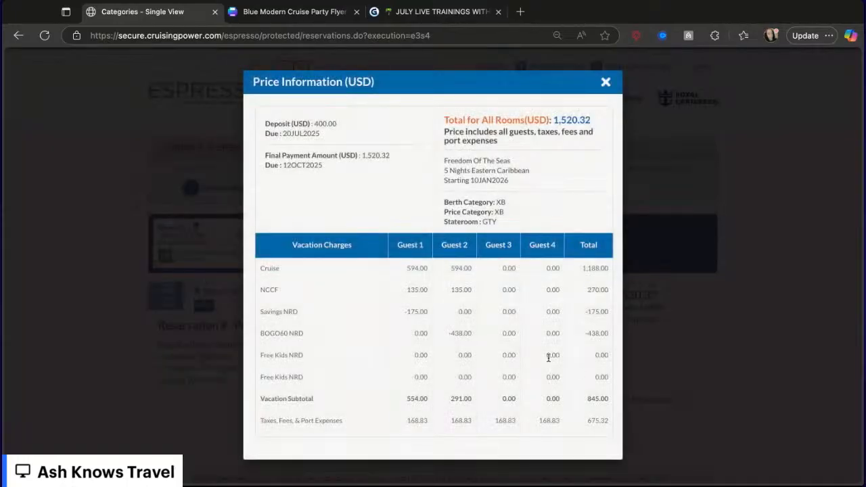
{"action": "scroll", "coordinate": [567, 244], "scroll_direction": "down", "scroll_amount": 2}
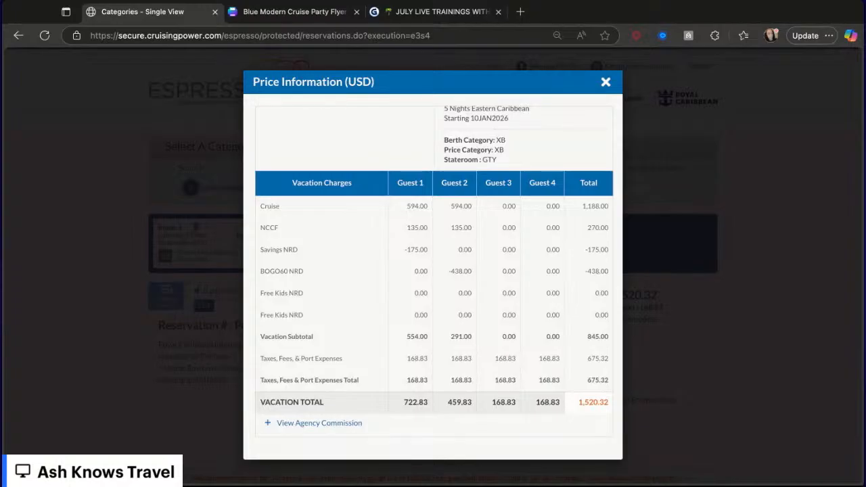
{"action": "left_click", "coordinate": [309, 425]}
{"action": "scroll", "coordinate": [315, 420], "scroll_direction": "down", "scroll_amount": 2}
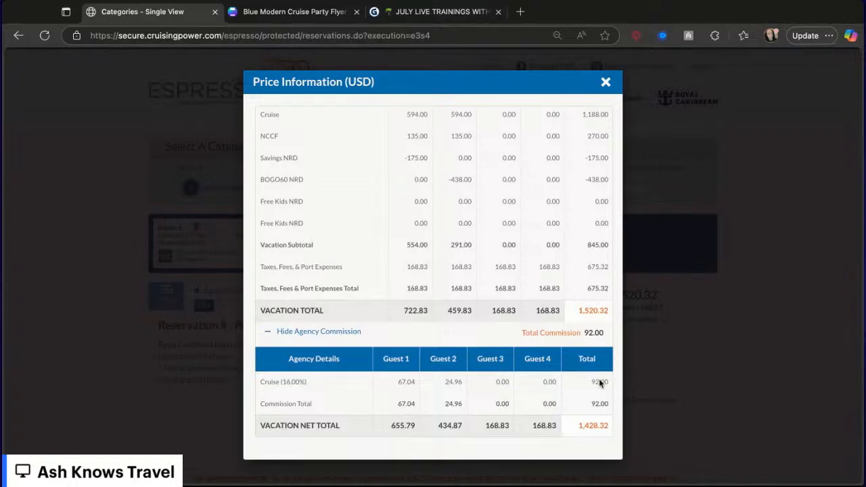
{"action": "scroll", "coordinate": [588, 282], "scroll_direction": "up", "scroll_amount": 3}
{"action": "scroll", "coordinate": [588, 284], "scroll_direction": "down", "scroll_amount": 1}
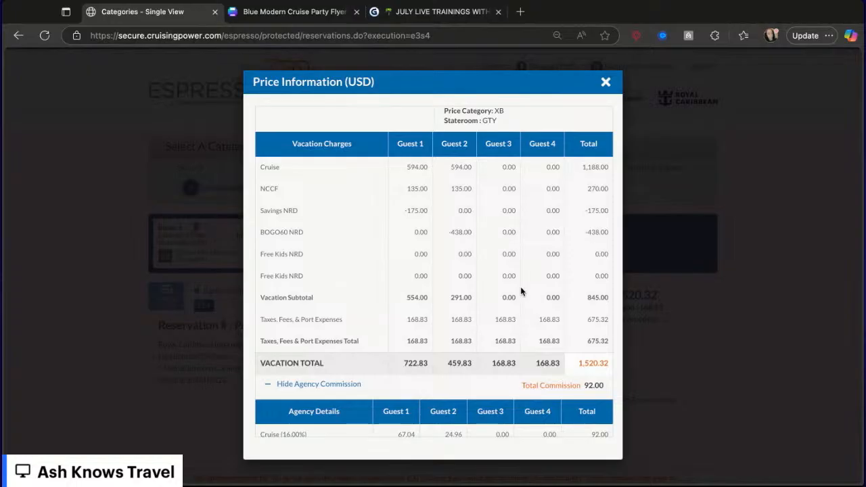
- In the flyer design, replace "Symphony" in the ship title with "Freedom" so it reads Freedom Of THE SEAS
{"action": "left_click", "coordinate": [263, 15]}
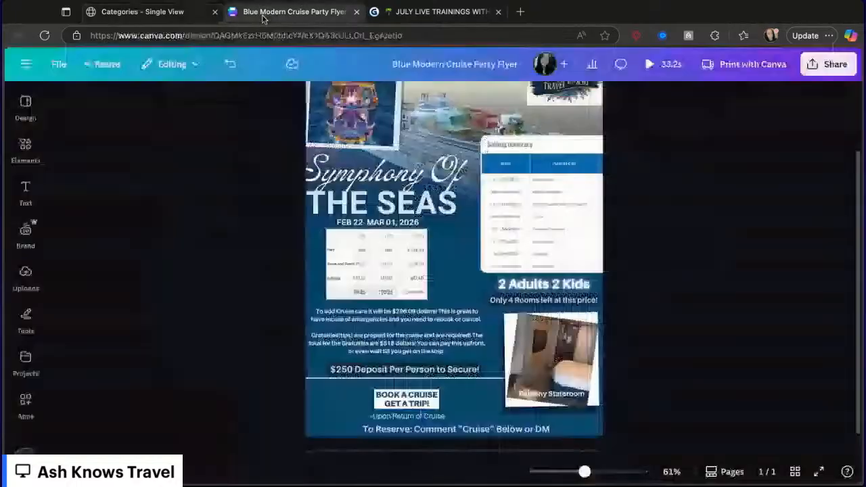
{"action": "scroll", "coordinate": [545, 203], "scroll_direction": "up", "scroll_amount": 2}
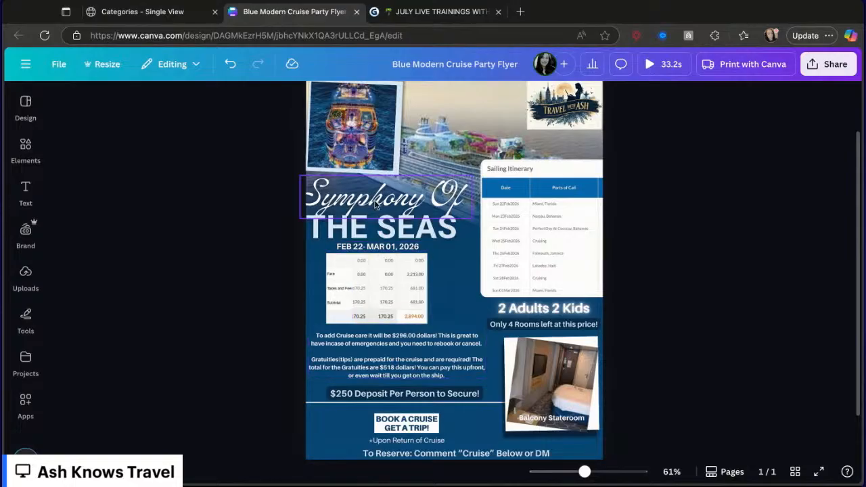
{"action": "scroll", "coordinate": [356, 254], "scroll_direction": "up", "scroll_amount": 1}
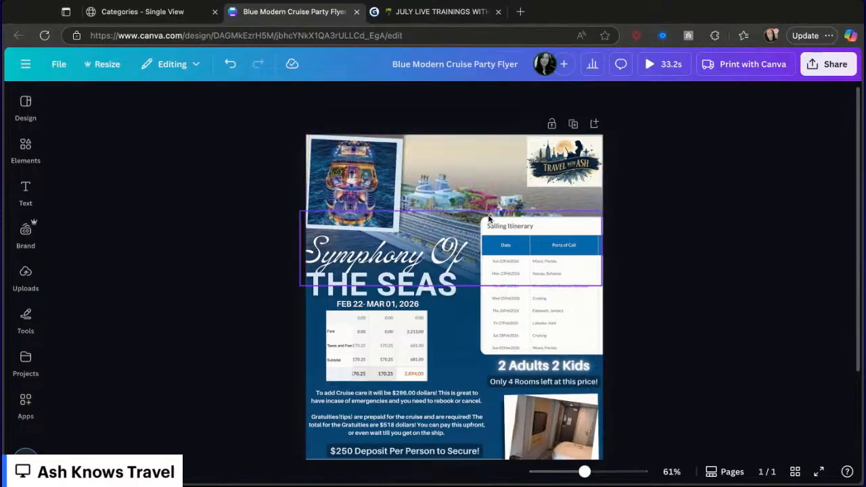
{"action": "left_click", "coordinate": [397, 259]}
{"action": "left_click", "coordinate": [397, 259]}
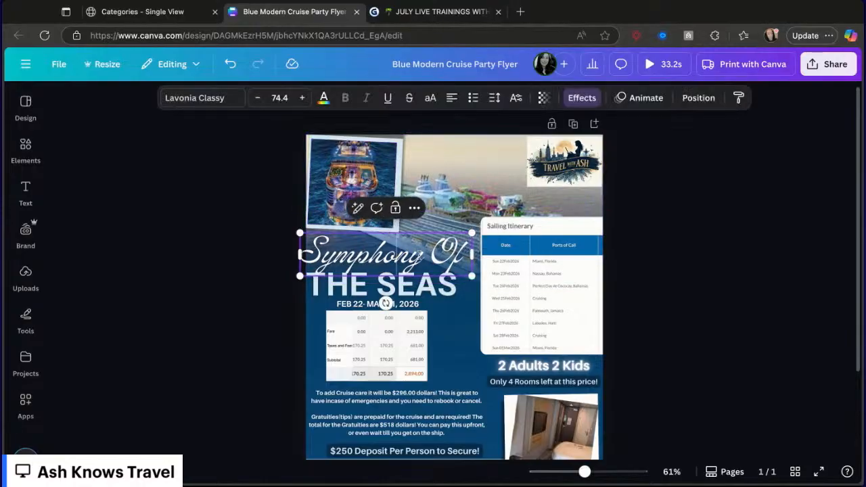
{"action": "left_click_drag", "start_coordinate": [424, 255], "coordinate": [323, 255]}
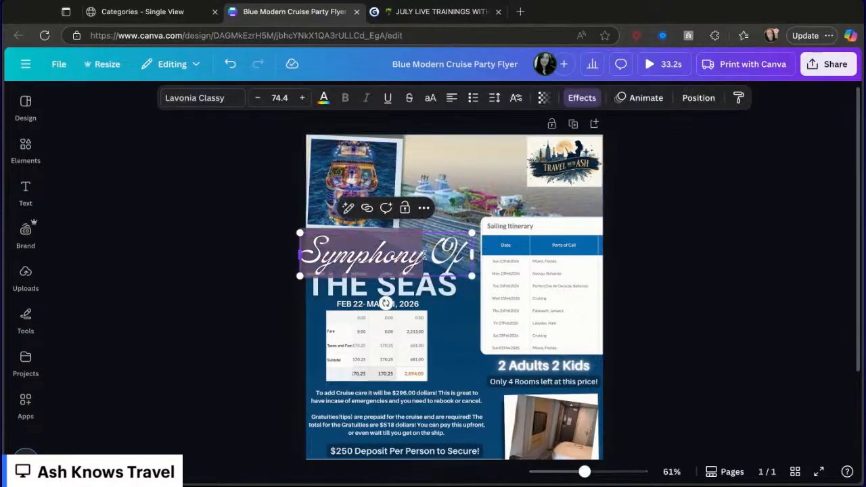
{"action": "type", "text": "Freedom"}
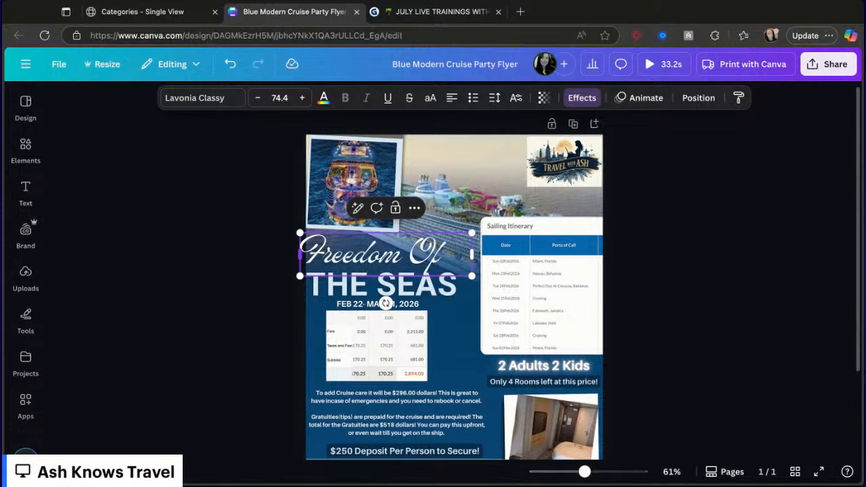
{"action": "left_click", "coordinate": [306, 257]}
{"action": "left_click", "coordinate": [469, 333]}
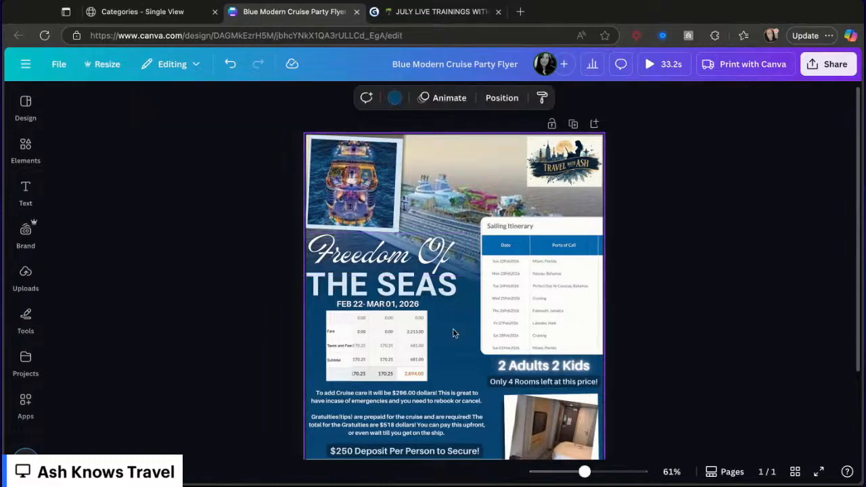
- Change the flyer's sailing date line to JANUARY 10, 2026
{"action": "left_click", "coordinate": [410, 304]}
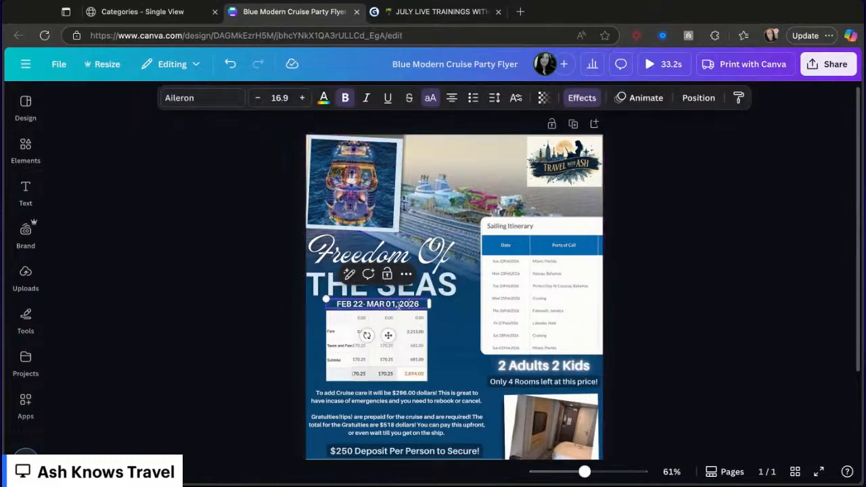
{"action": "left_click", "coordinate": [396, 305]}
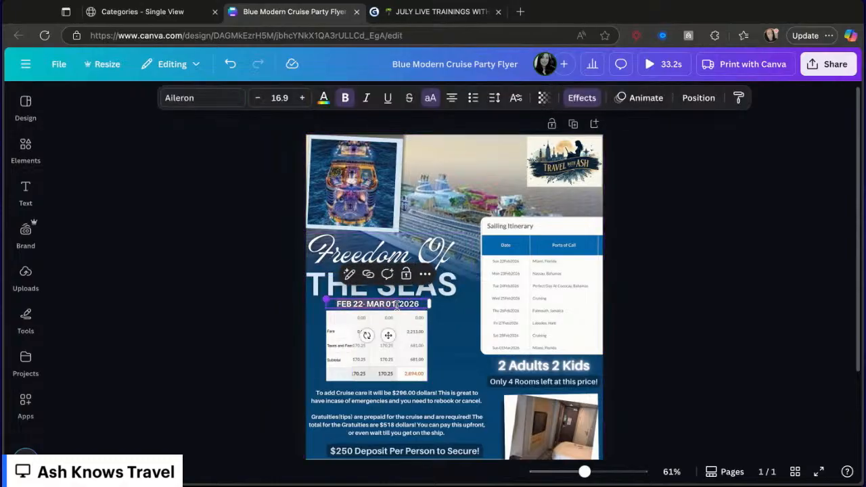
{"action": "key", "text": "BackSpace"}
{"action": "key", "text": "BackSpace"}
{"action": "key", "text": "BackSpace"}
{"action": "key", "text": "BackSpace"}
{"action": "key", "text": "BackSpace"}
{"action": "key", "text": "BackSpace"}
{"action": "key", "text": "BackSpace"}
{"action": "key", "text": "BackSpace"}
{"action": "key", "text": "BackSpace"}
{"action": "key", "text": "BackSpace"}
{"action": "key", "text": "BackSpace"}
{"action": "key", "text": "BackSpace"}
{"action": "key", "text": "BackSpace"}
{"action": "key", "text": "BackSpace"}
{"action": "type", "text": "JAN"}
{"action": "type", "text": "UARY 1"}
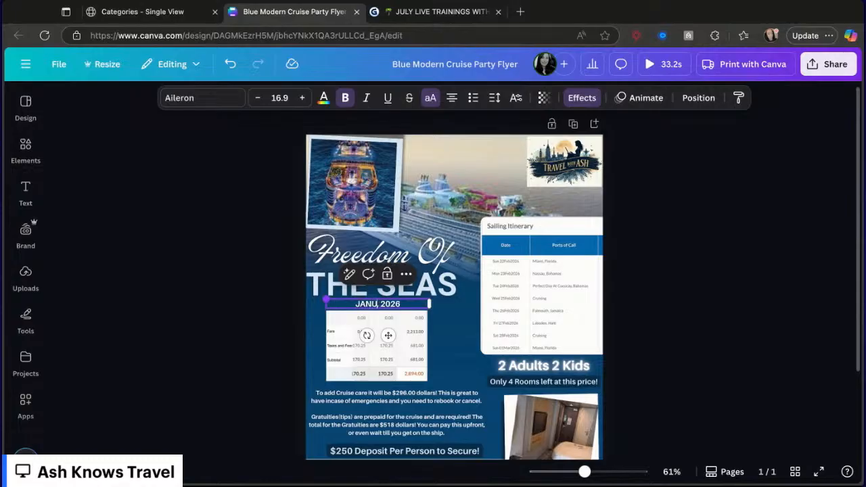
{"action": "type", "text": "3"}
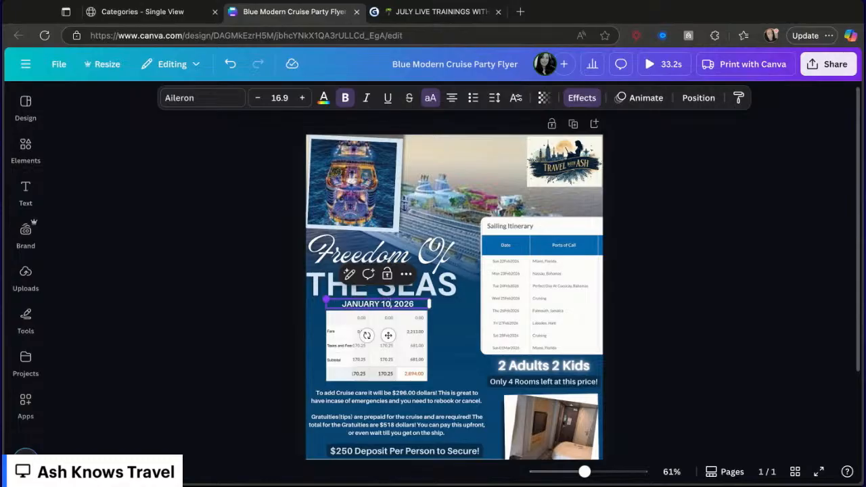
- Close the price quote and open the sailing's product details to review its itinerary dates
{"action": "left_click", "coordinate": [165, 12]}
{"action": "scroll", "coordinate": [374, 323], "scroll_direction": "up", "scroll_amount": 3}
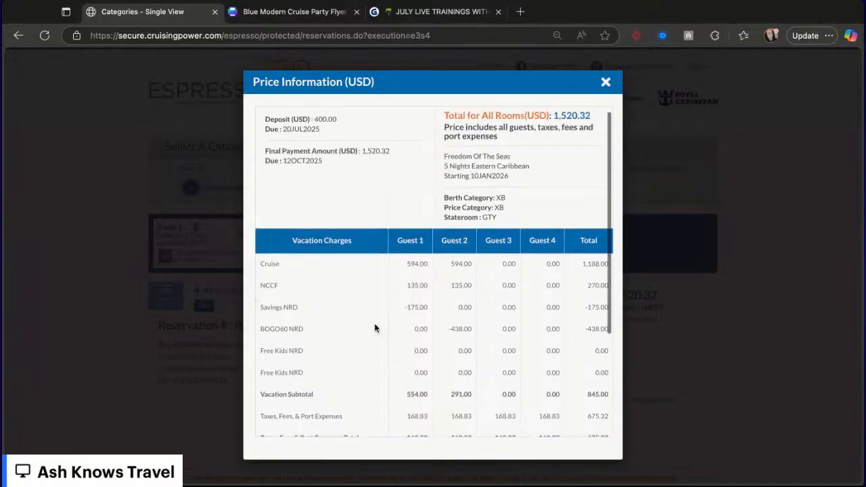
{"action": "left_click", "coordinate": [606, 82]}
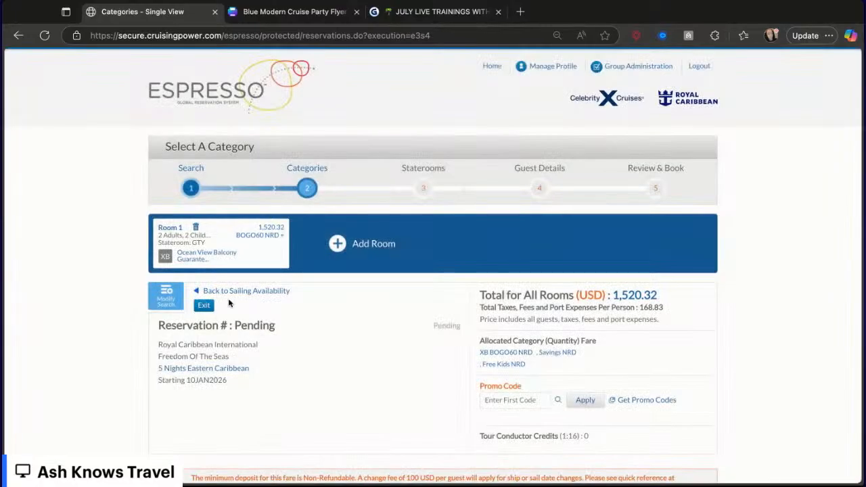
{"action": "left_click", "coordinate": [207, 372]}
{"action": "scroll", "coordinate": [346, 317], "scroll_direction": "down", "scroll_amount": 5}
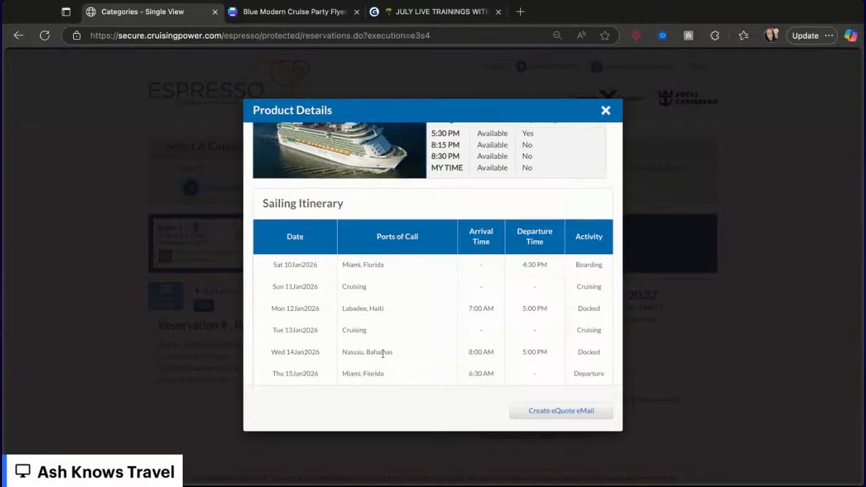
{"action": "scroll", "coordinate": [381, 350], "scroll_direction": "up", "scroll_amount": 1}
{"action": "scroll", "coordinate": [381, 350], "scroll_direction": "down", "scroll_amount": 1}
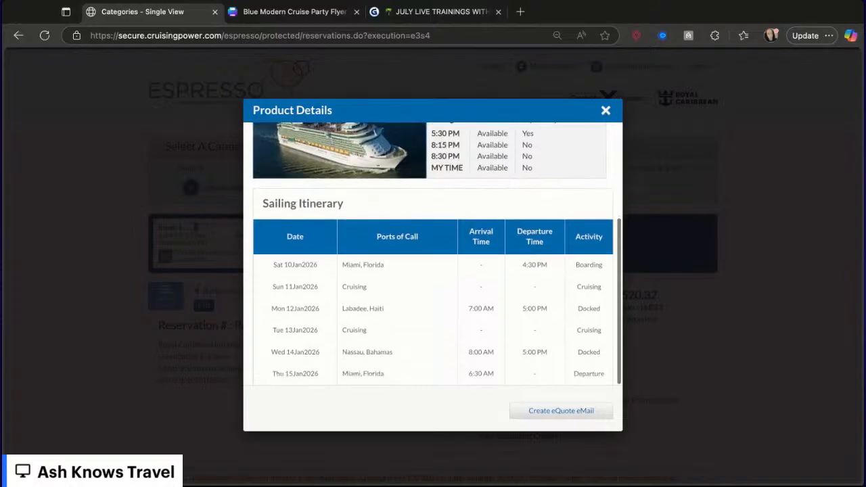
- Extend the flyer's date line to read JANUARY 10-15TH, 2026
{"action": "left_click", "coordinate": [298, 12]}
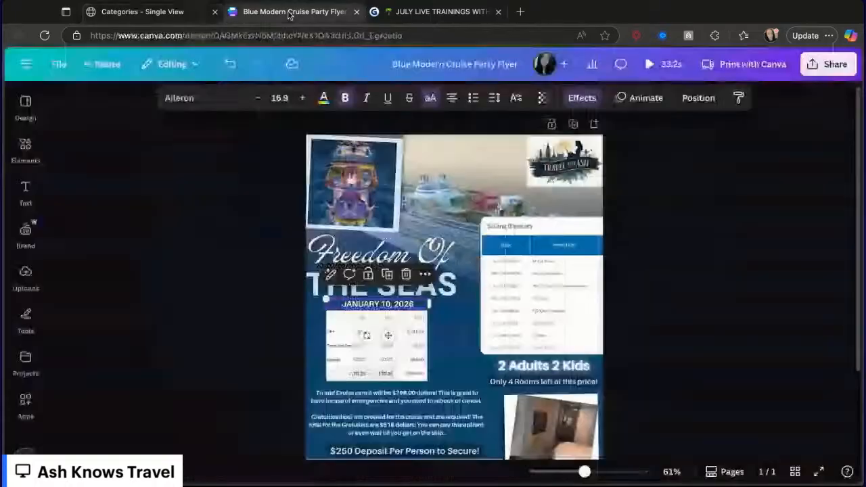
{"action": "left_click", "coordinate": [401, 304]}
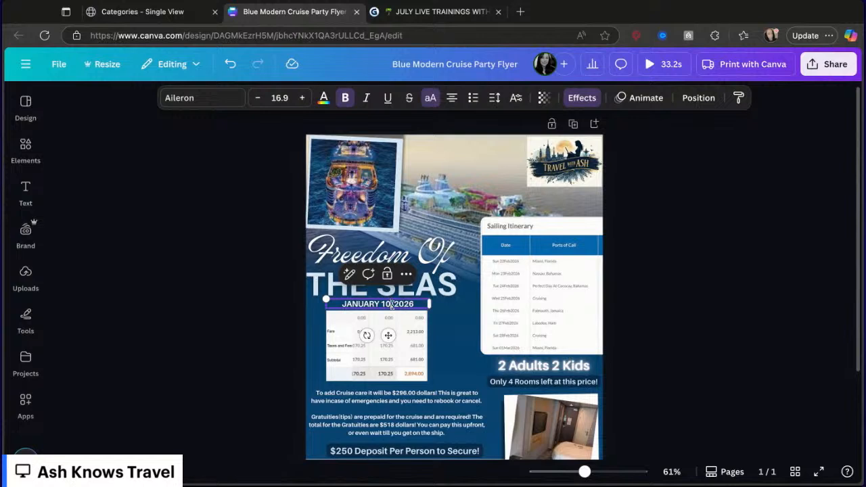
{"action": "type", "text": "-15"}
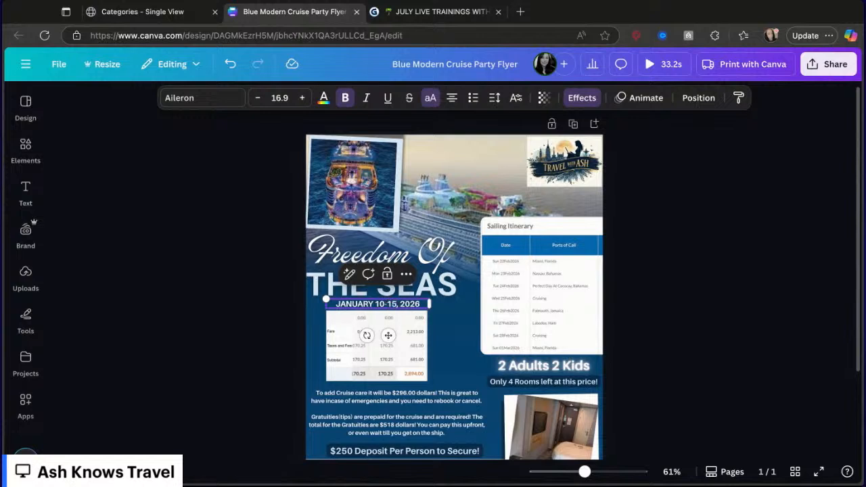
{"action": "type", "text": "TH"}
{"action": "left_click", "coordinate": [463, 330]}
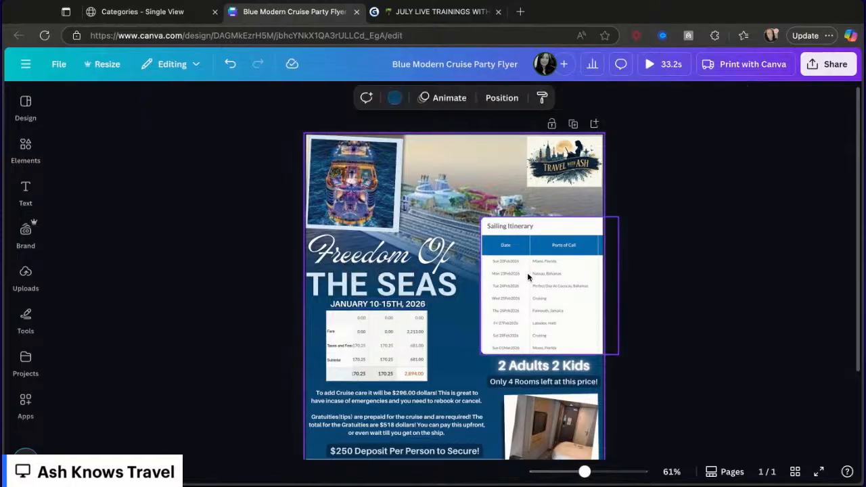
- Replace the flyer's sailing itinerary image with the pasted Freedom of the Seas itinerary and resize it to fit the same spot
{"action": "left_click", "coordinate": [175, 14]}
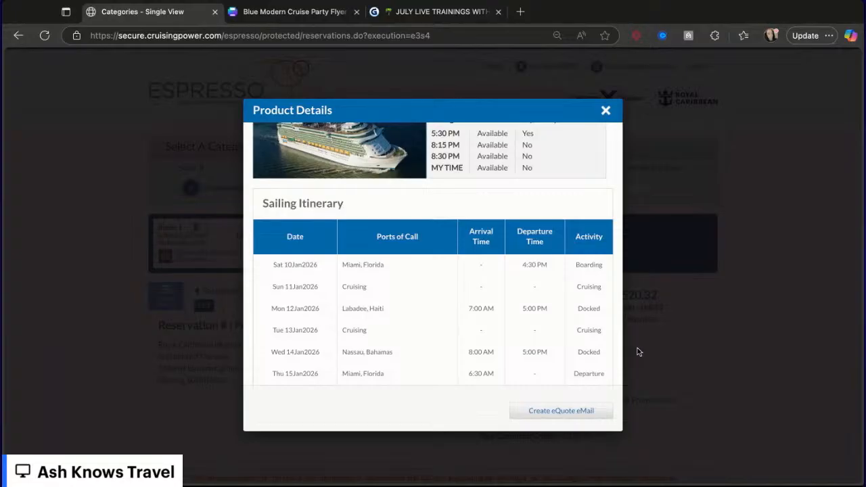
{"action": "left_click", "coordinate": [271, 11]}
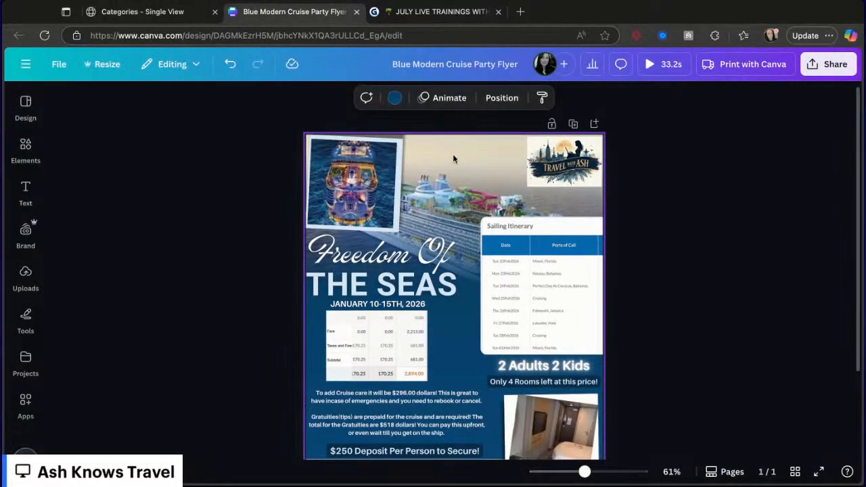
{"action": "left_click", "coordinate": [525, 275]}
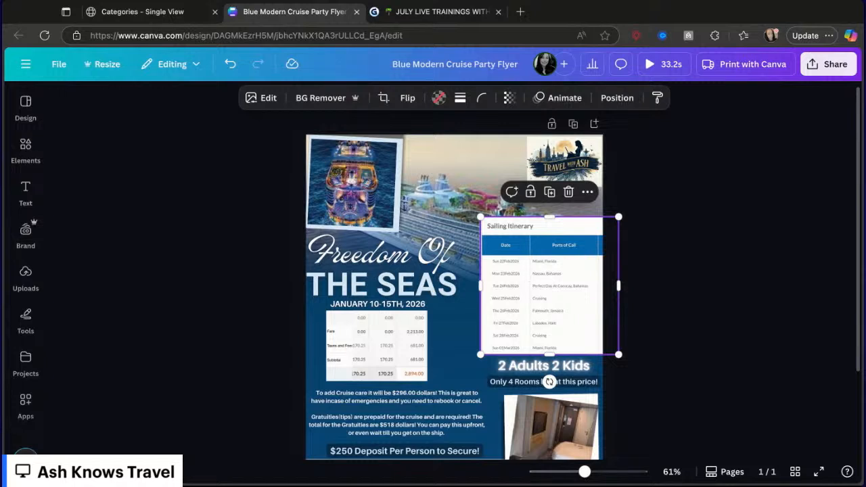
{"action": "key", "text": "Delete"}
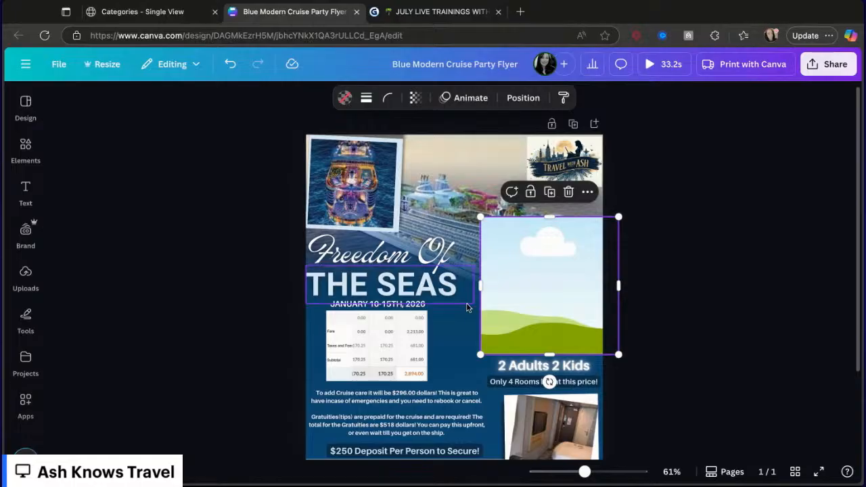
{"action": "left_click", "coordinate": [445, 330]}
{"action": "key", "text": "ctrl+v"}
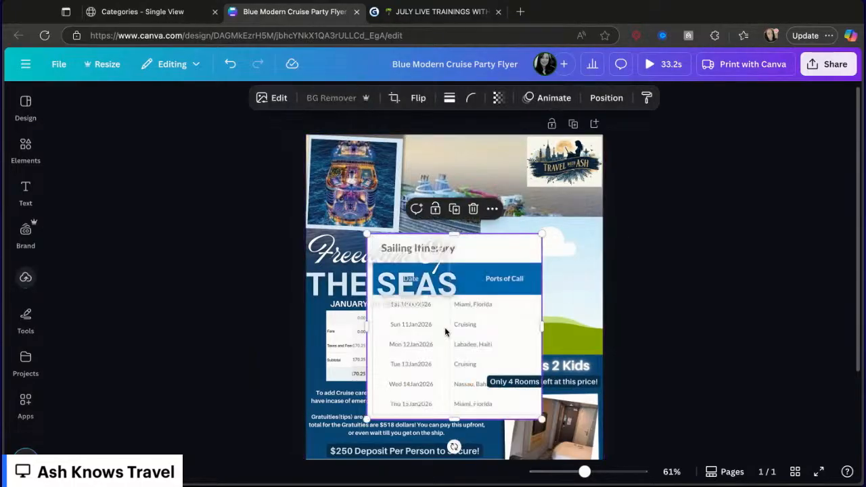
{"action": "left_click_drag", "start_coordinate": [487, 351], "coordinate": [488, 354]}
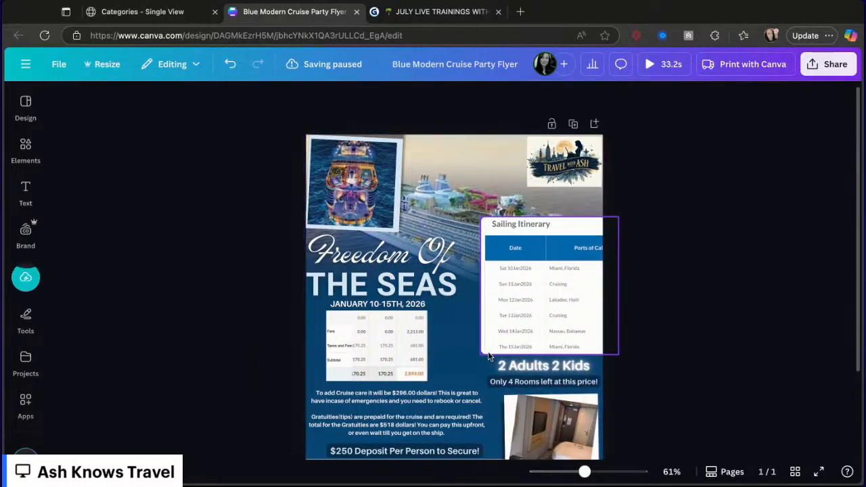
{"action": "left_click", "coordinate": [608, 346]}
{"action": "left_click_drag", "start_coordinate": [620, 353], "coordinate": [602, 349]}
{"action": "left_click", "coordinate": [670, 347]}
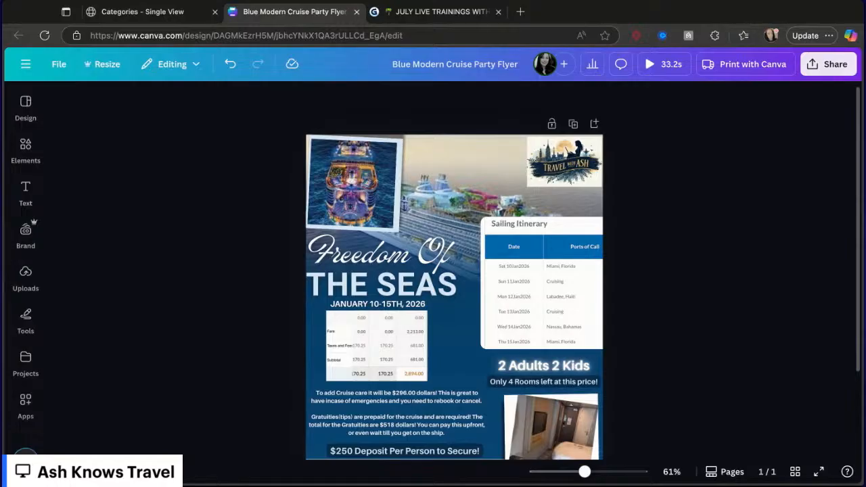
- Change the rooms-left line to read Only 6 Rooms left at this price!
{"action": "left_click", "coordinate": [512, 383]}
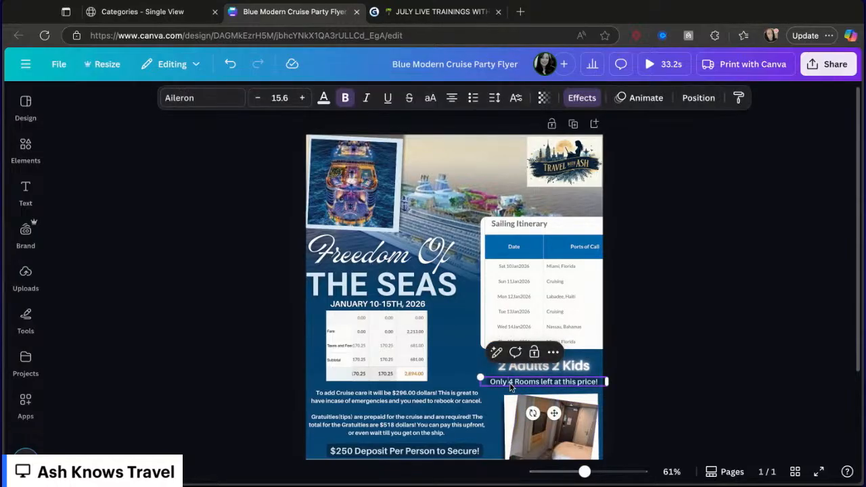
{"action": "double_click", "coordinate": [512, 383]}
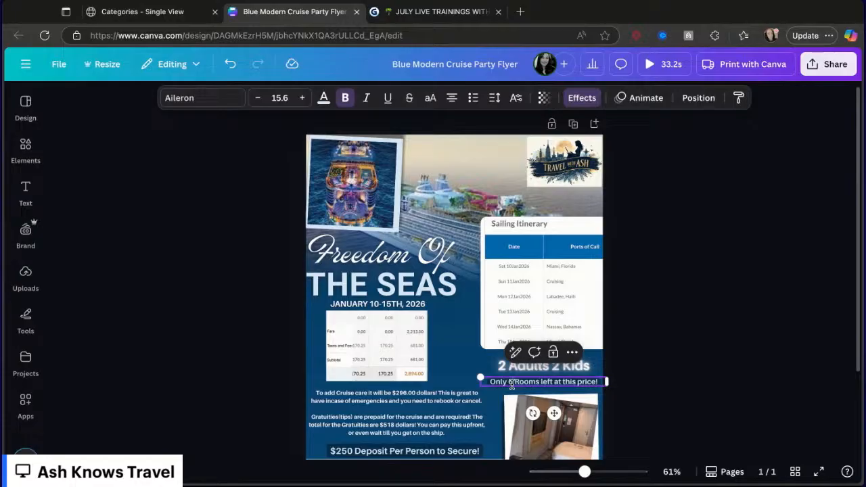
{"action": "type", "text": "6"}
{"action": "left_click", "coordinate": [650, 369]}
- Paste the Freedom of the Seas ship photo from the product details into the flyer's header image area
{"action": "scroll", "coordinate": [651, 369], "scroll_direction": "down", "scroll_amount": 1}
{"action": "scroll", "coordinate": [365, 368], "scroll_direction": "down", "scroll_amount": 1}
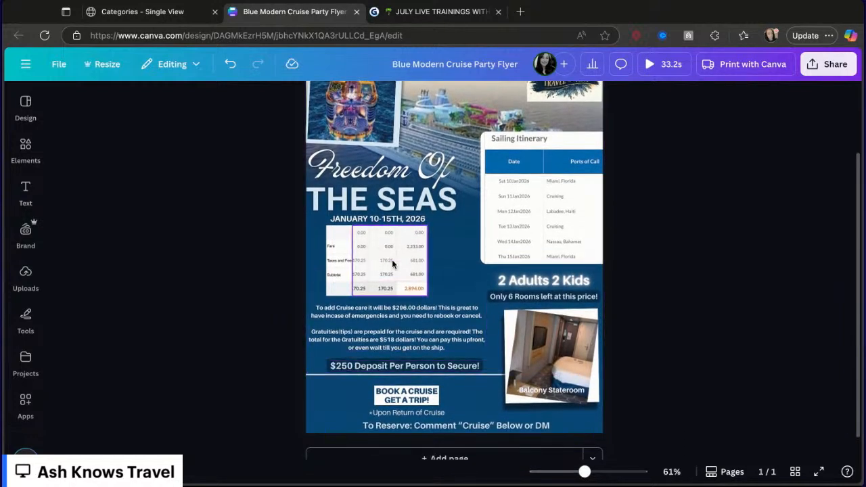
{"action": "left_click", "coordinate": [151, 18]}
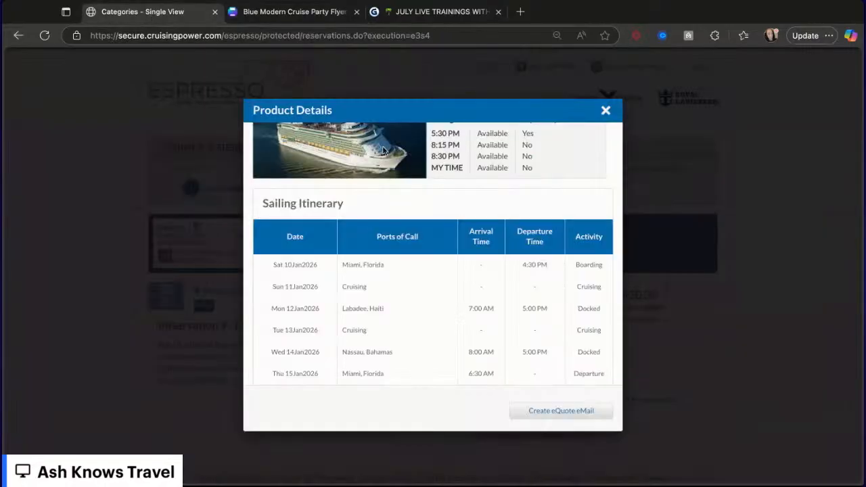
{"action": "scroll", "coordinate": [381, 202], "scroll_direction": "up", "scroll_amount": 4}
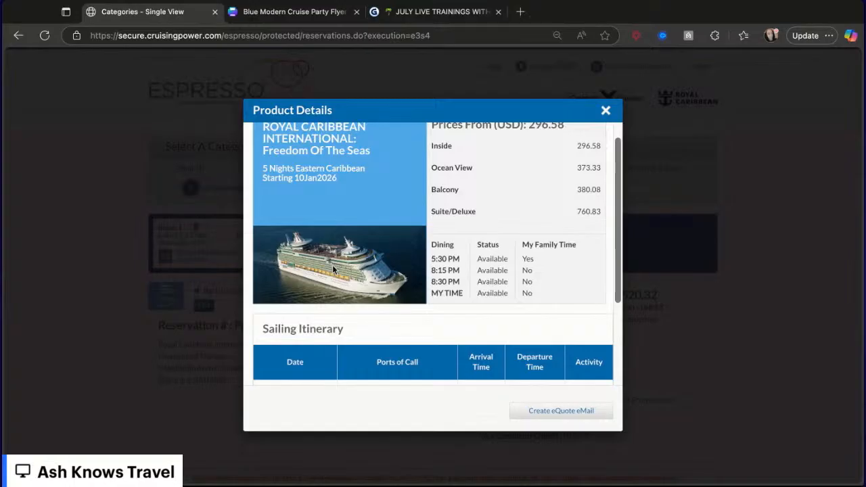
{"action": "left_click", "coordinate": [295, 11]}
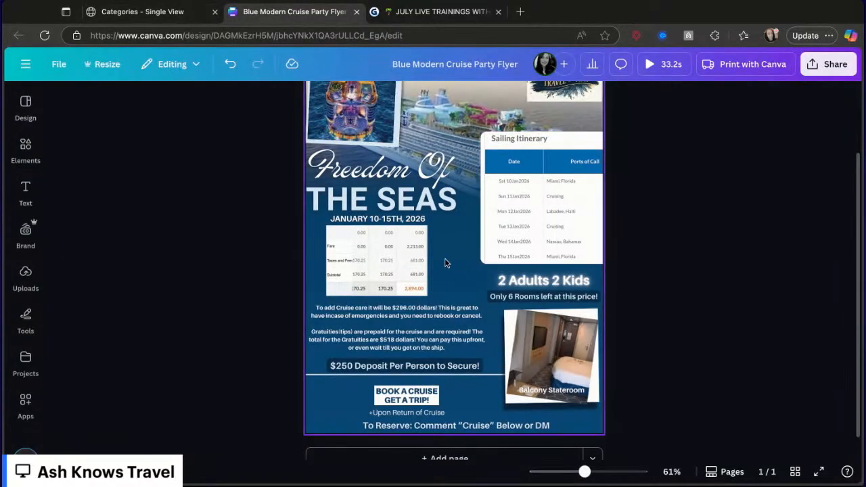
{"action": "key", "text": "ctrl+v"}
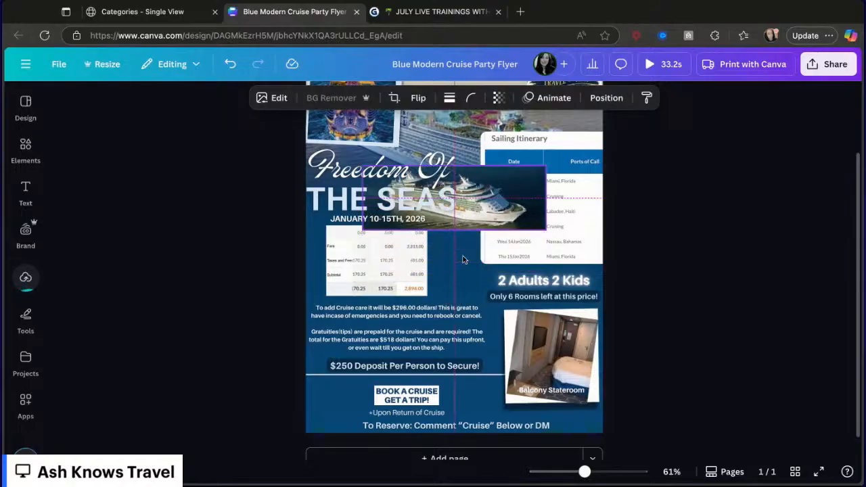
{"action": "left_click_drag", "start_coordinate": [462, 255], "coordinate": [457, 102]}
{"action": "scroll", "coordinate": [713, 215], "scroll_direction": "up", "scroll_amount": 3}
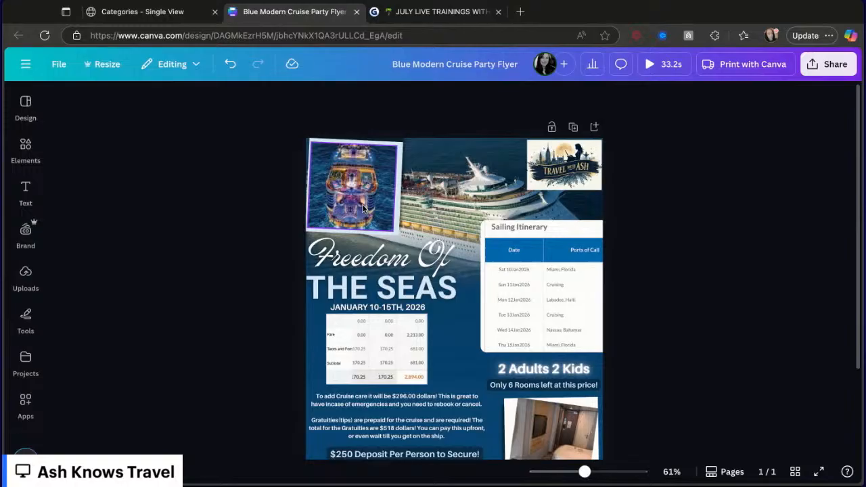
- Close the product details and open the reservation's price information to review the per-guest vacation charges and totals
{"action": "left_click", "coordinate": [150, 16]}
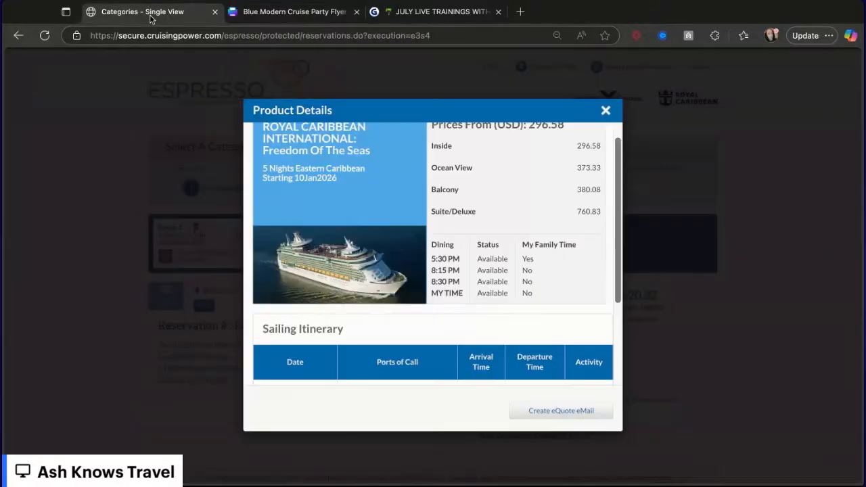
{"action": "scroll", "coordinate": [445, 357], "scroll_direction": "down", "scroll_amount": 2}
{"action": "scroll", "coordinate": [445, 357], "scroll_direction": "down", "scroll_amount": 2}
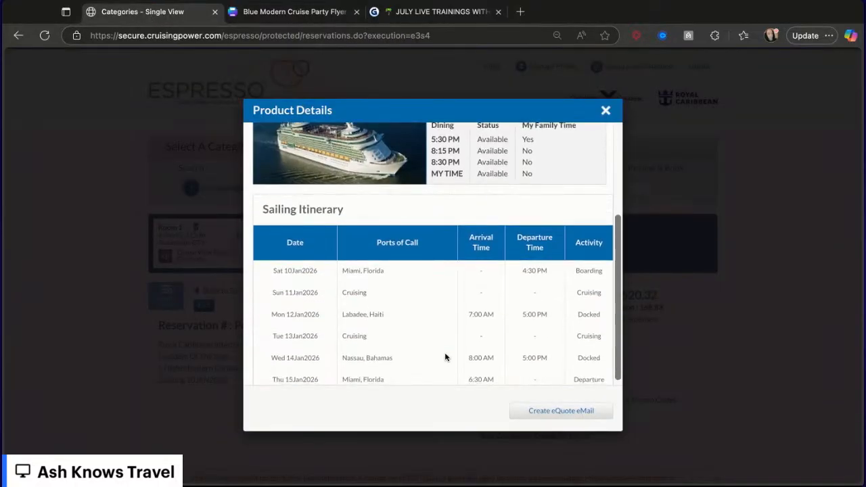
{"action": "left_click", "coordinate": [606, 110]}
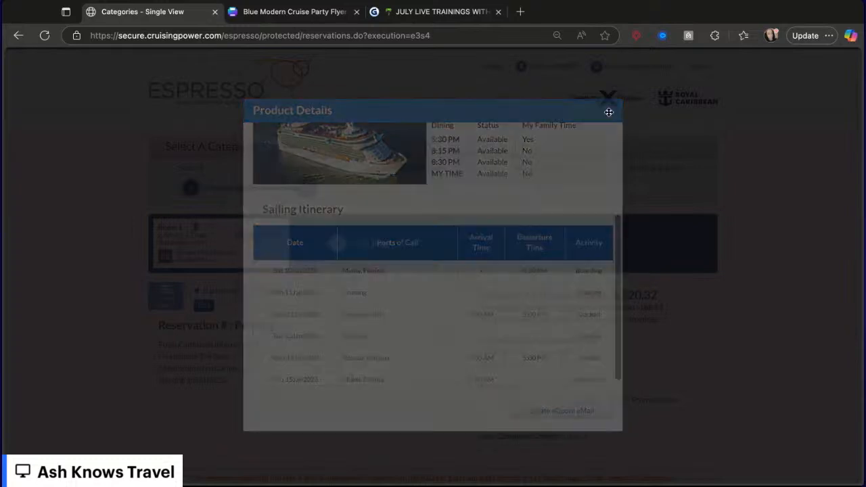
{"action": "scroll", "coordinate": [629, 244], "scroll_direction": "down", "scroll_amount": 1}
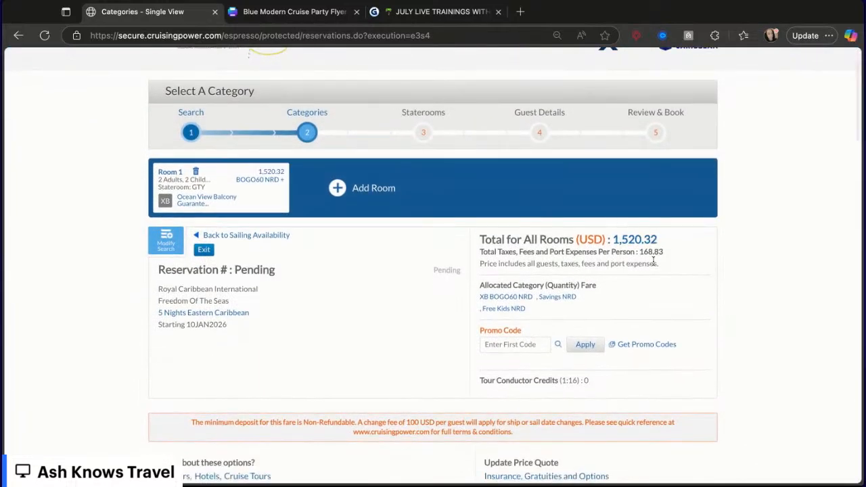
{"action": "left_click", "coordinate": [632, 241]}
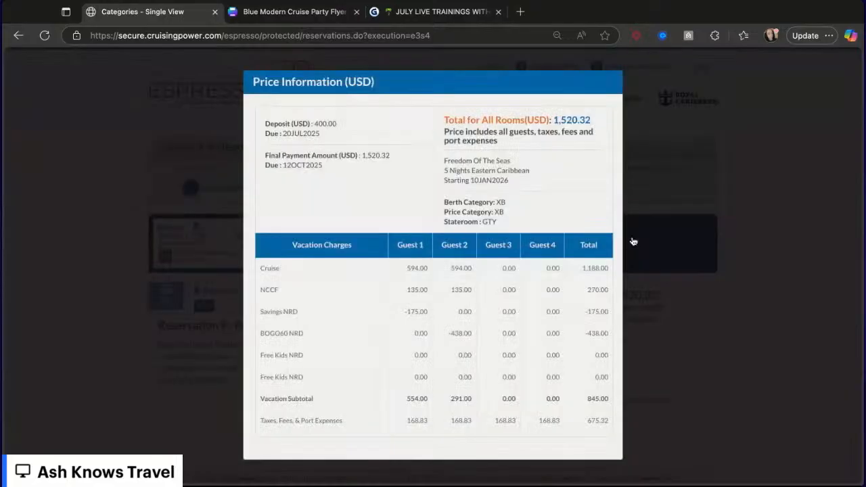
{"action": "scroll", "coordinate": [552, 334], "scroll_direction": "down", "scroll_amount": 4}
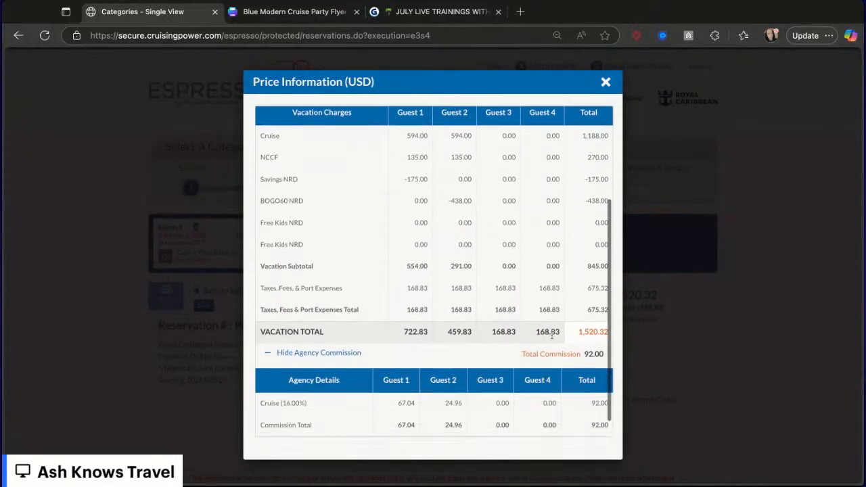
{"action": "scroll", "coordinate": [552, 334], "scroll_direction": "up", "scroll_amount": 1}
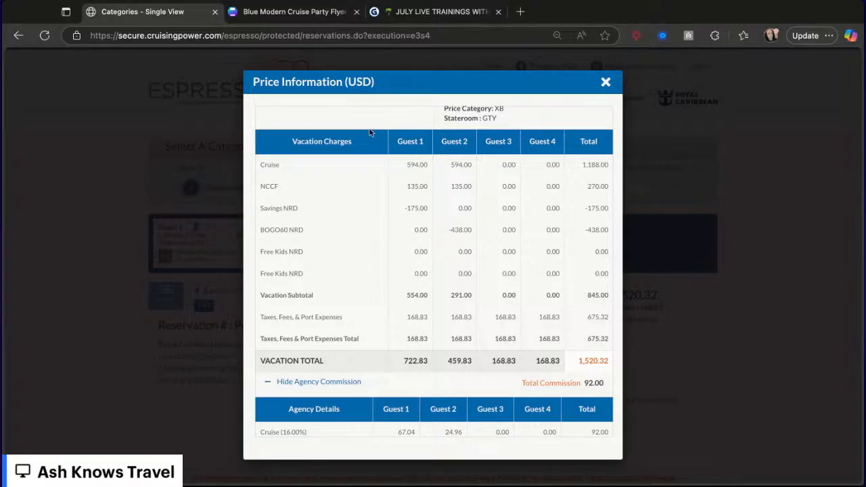
- Replace the flyer's price table with the pasted Freedom of the Seas price breakdown, shrinking it and placing it below the date line
{"action": "left_click", "coordinate": [318, 14]}
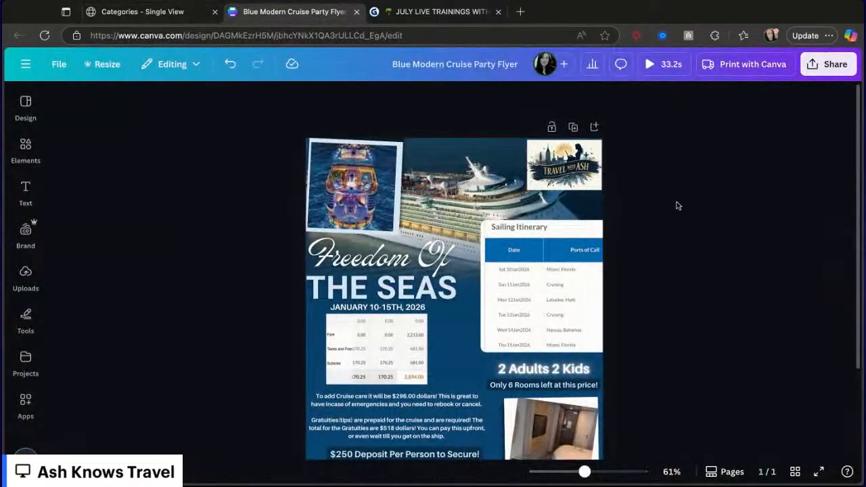
{"action": "left_click", "coordinate": [403, 348]}
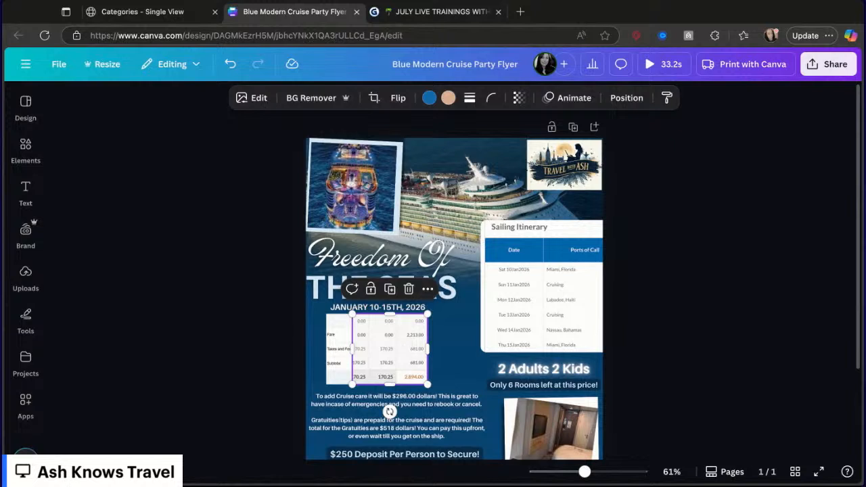
{"action": "key", "text": "Delete"}
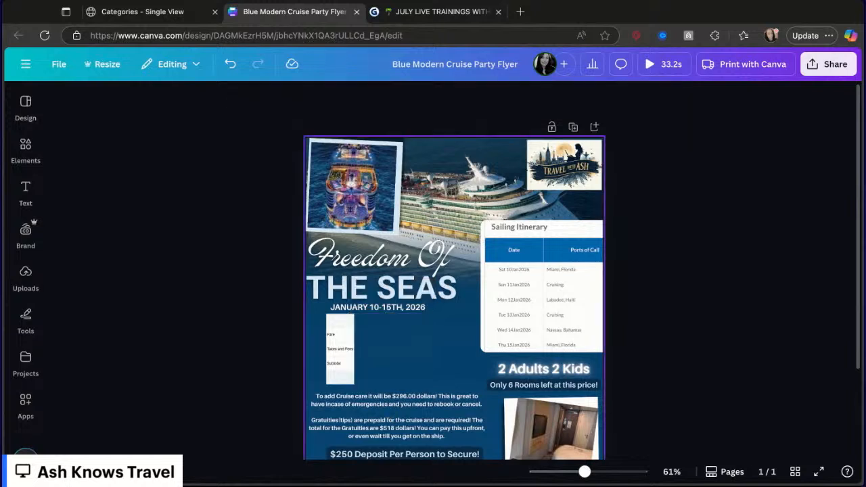
{"action": "key", "text": "ctrl+v"}
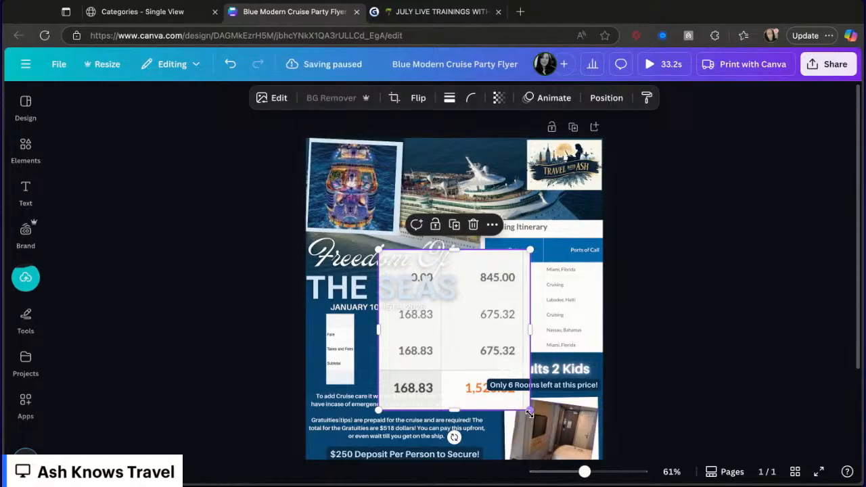
{"action": "left_click_drag", "start_coordinate": [528, 410], "coordinate": [439, 313]}
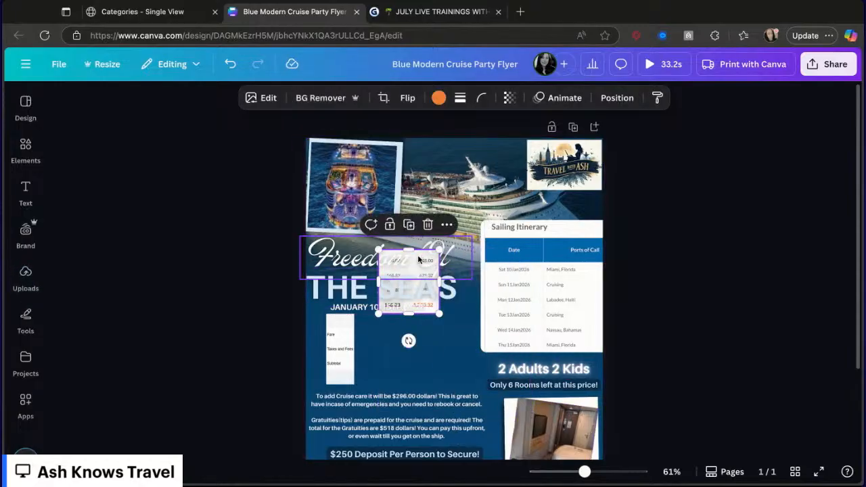
{"action": "left_click_drag", "start_coordinate": [418, 260], "coordinate": [394, 333]}
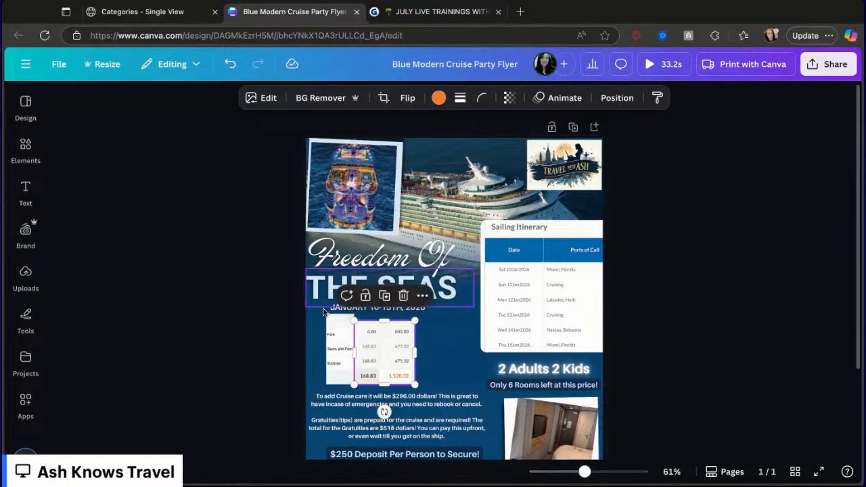
- Line up the price labels column and the new price table side by side under the date line
{"action": "left_click", "coordinate": [339, 322]}
{"action": "left_click_drag", "start_coordinate": [337, 314], "coordinate": [338, 314]}
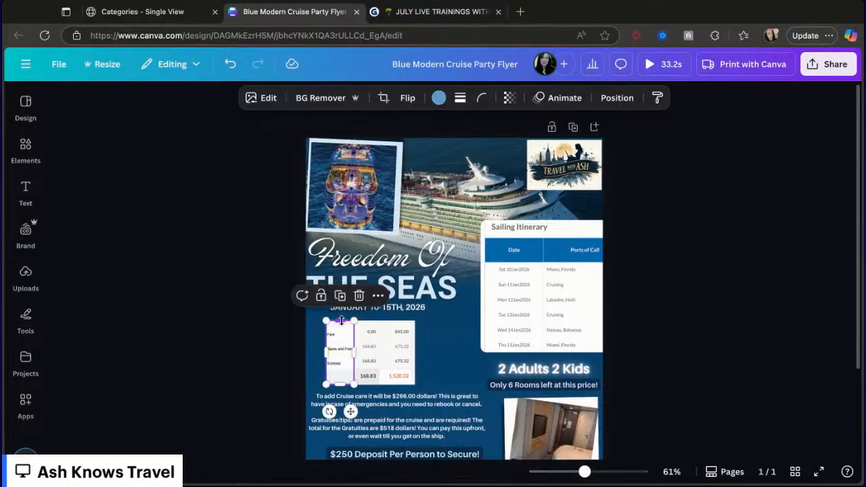
{"action": "left_click", "coordinate": [449, 376]}
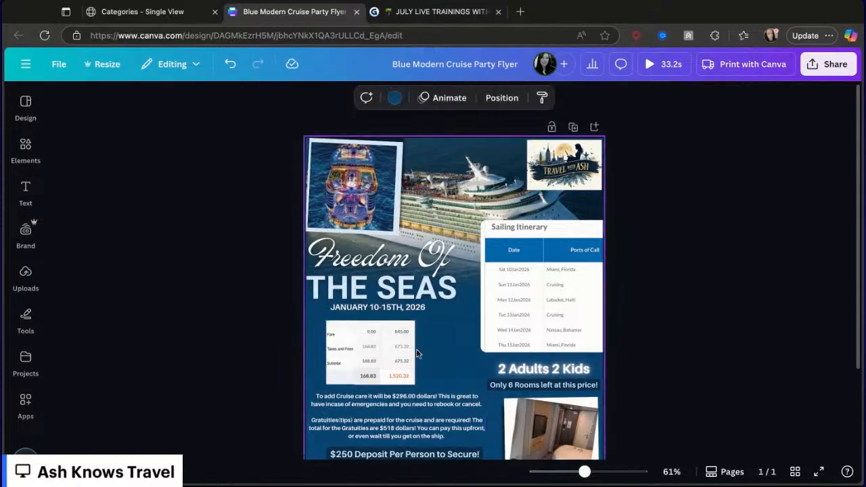
{"action": "left_click_drag", "start_coordinate": [386, 350], "coordinate": [399, 351]}
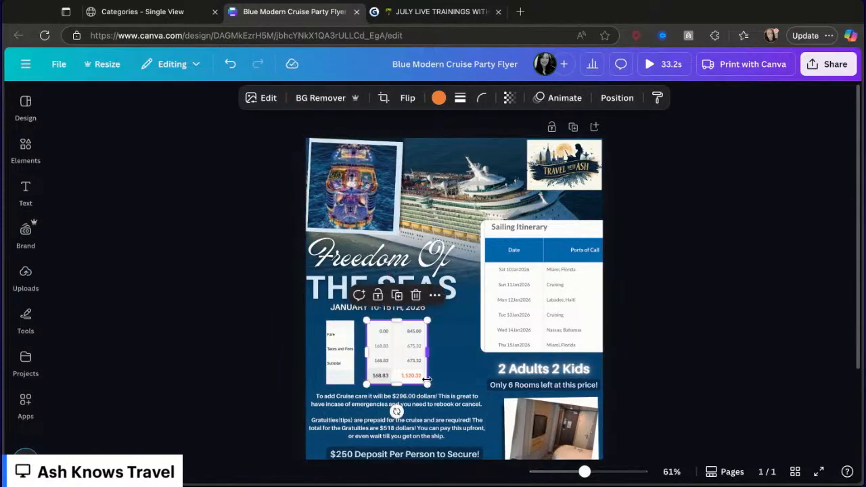
{"action": "left_click_drag", "start_coordinate": [427, 384], "coordinate": [430, 386]}
{"action": "left_click", "coordinate": [336, 365]}
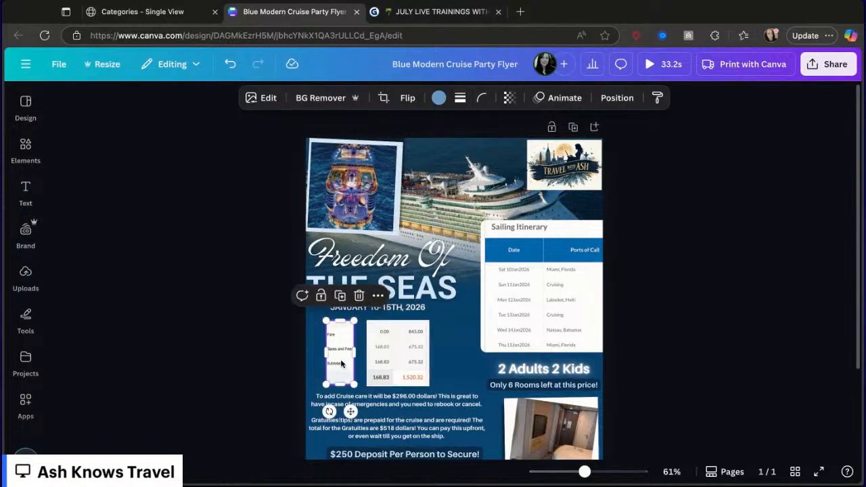
{"action": "left_click_drag", "start_coordinate": [330, 364], "coordinate": [342, 364]}
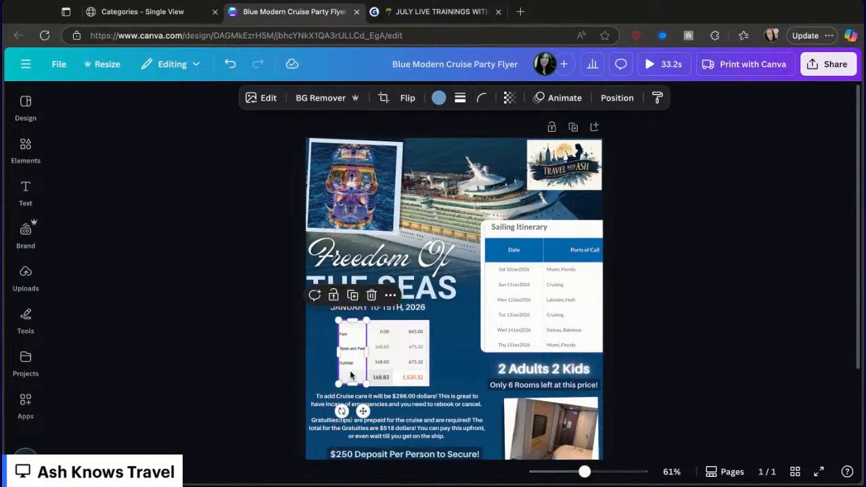
{"action": "left_click_drag", "start_coordinate": [348, 384], "coordinate": [348, 386]}
{"action": "left_click", "coordinate": [461, 367]}
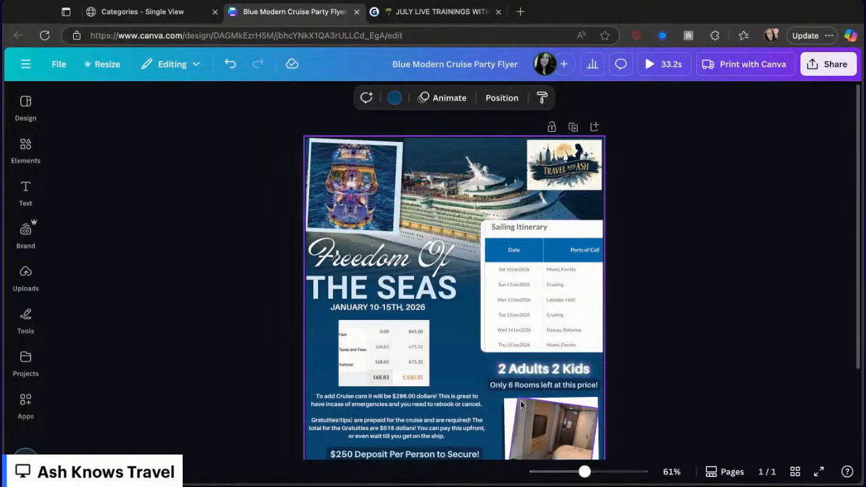
{"action": "scroll", "coordinate": [520, 399], "scroll_direction": "down", "scroll_amount": 2}
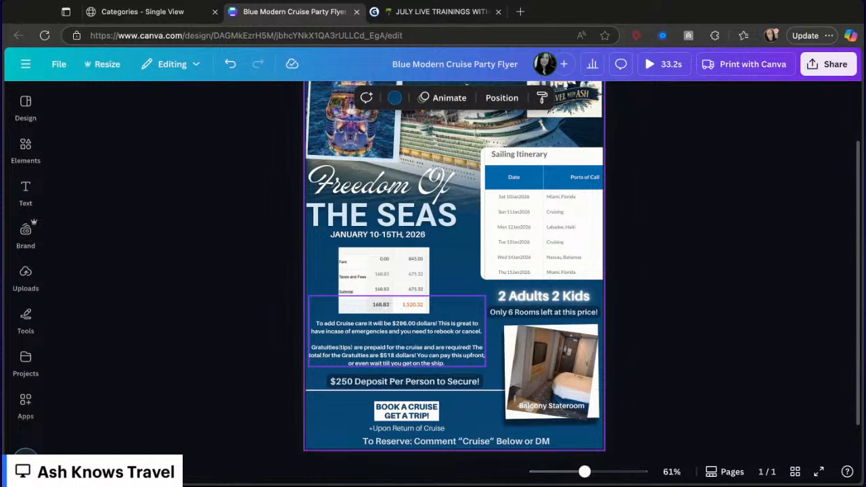
- Search the web for marketing boost and open the Marketing Boost website, then close those tabs
{"action": "scroll", "coordinate": [453, 271], "scroll_direction": "up", "scroll_amount": 1}
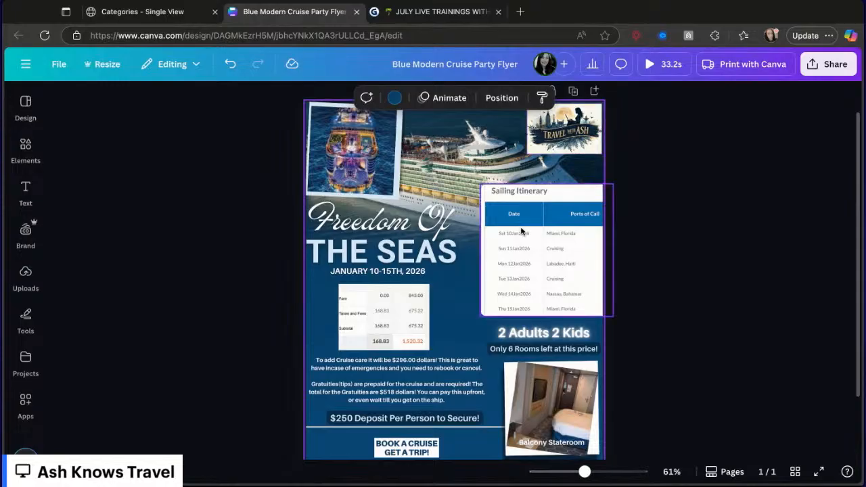
{"action": "scroll", "coordinate": [520, 230], "scroll_direction": "down", "scroll_amount": 2}
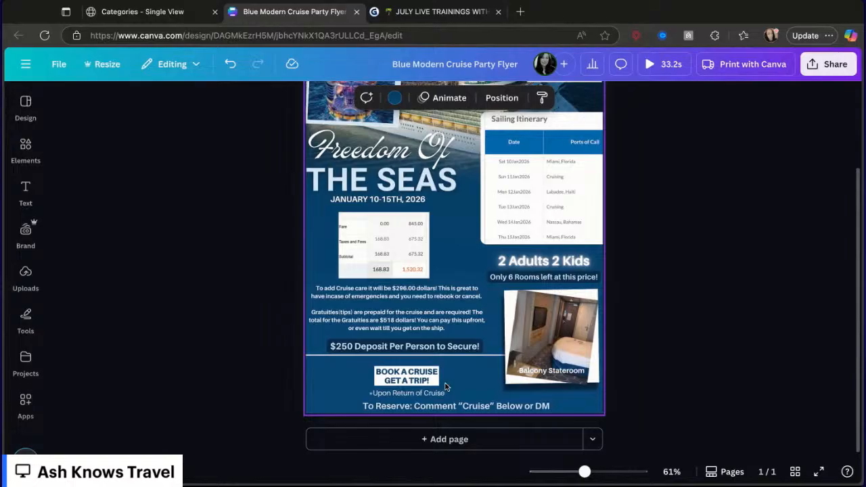
{"action": "left_click", "coordinate": [520, 12]}
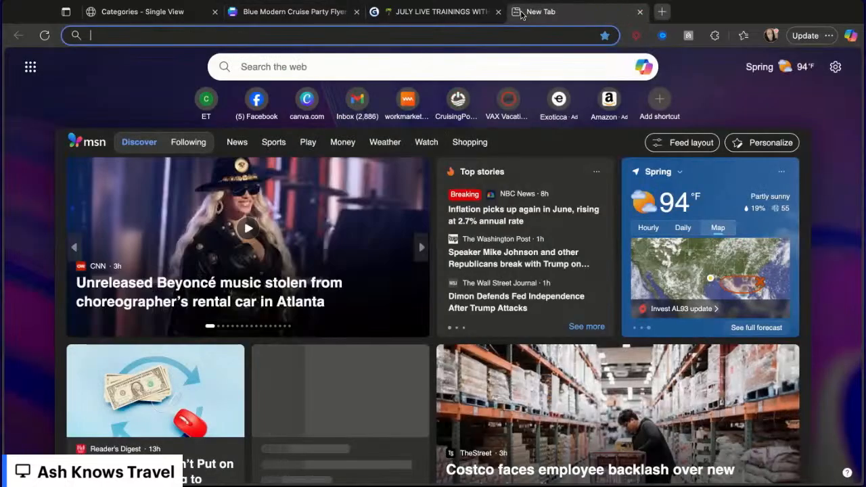
{"action": "type", "text": "makket"}
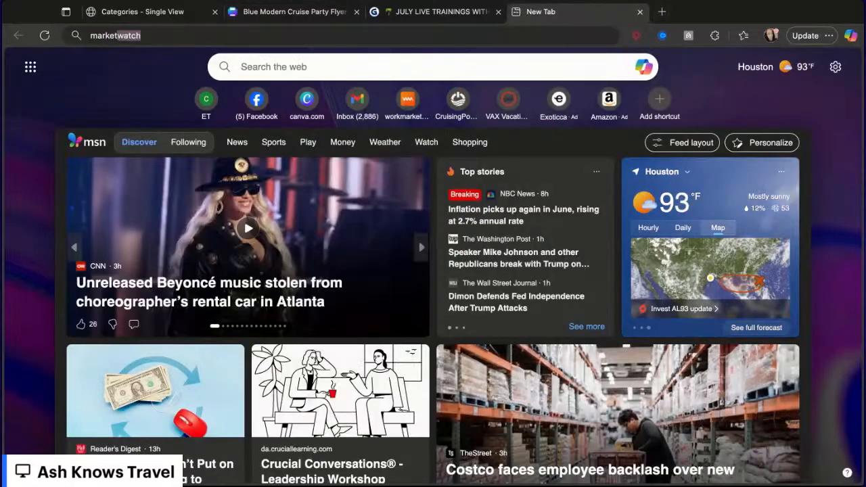
{"action": "type", "text": "ing bo"}
{"action": "key", "text": "Return"}
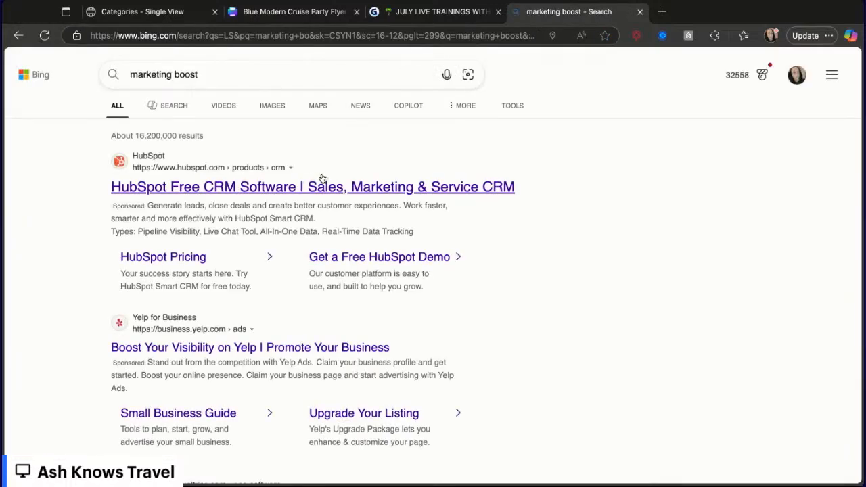
{"action": "scroll", "coordinate": [333, 315], "scroll_direction": "down", "scroll_amount": 7}
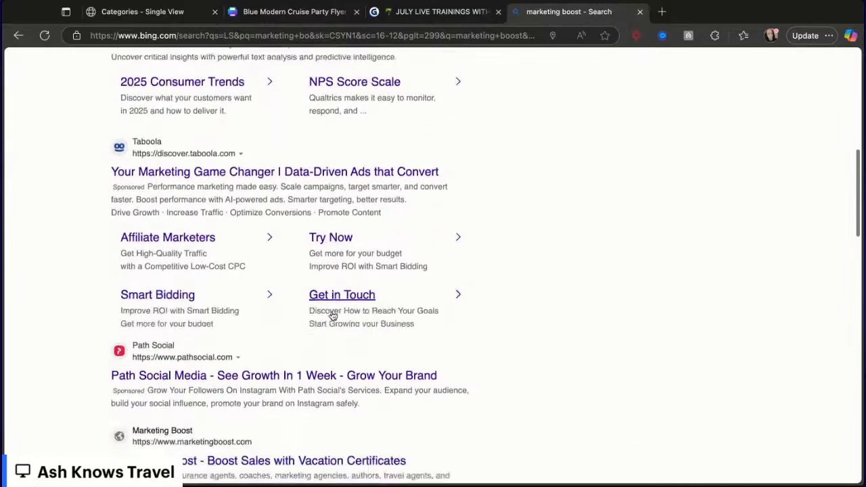
{"action": "scroll", "coordinate": [332, 315], "scroll_direction": "down", "scroll_amount": 4}
{"action": "left_click", "coordinate": [268, 197]}
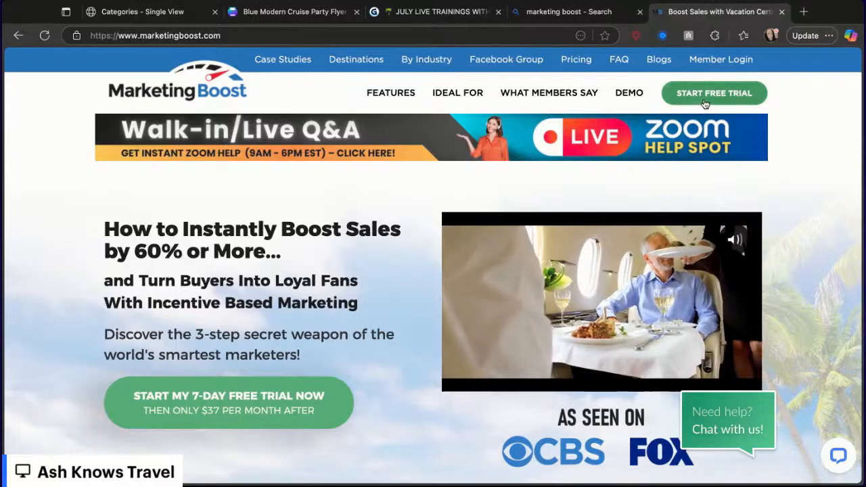
{"action": "left_click", "coordinate": [782, 12]}
{"action": "left_click", "coordinate": [638, 13]}
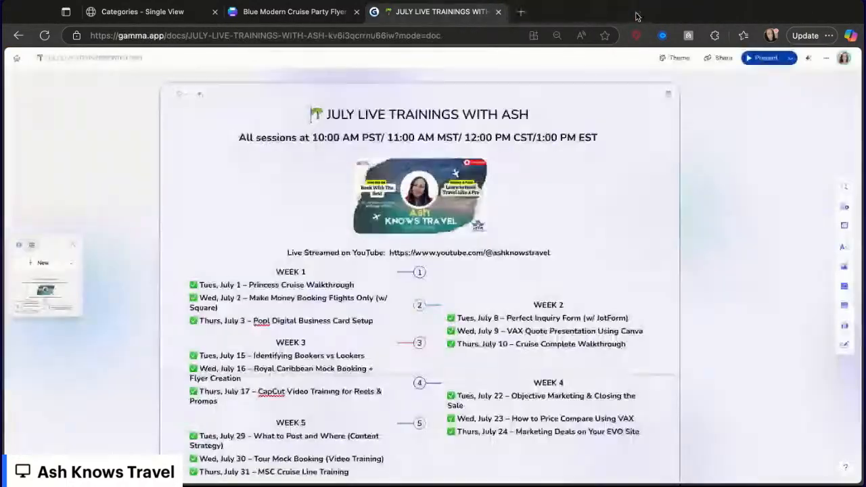
- Close the price information and browse the stateroom categories, opening the XB Ocean View Balcony Guarantee details
{"action": "left_click", "coordinate": [246, 14]}
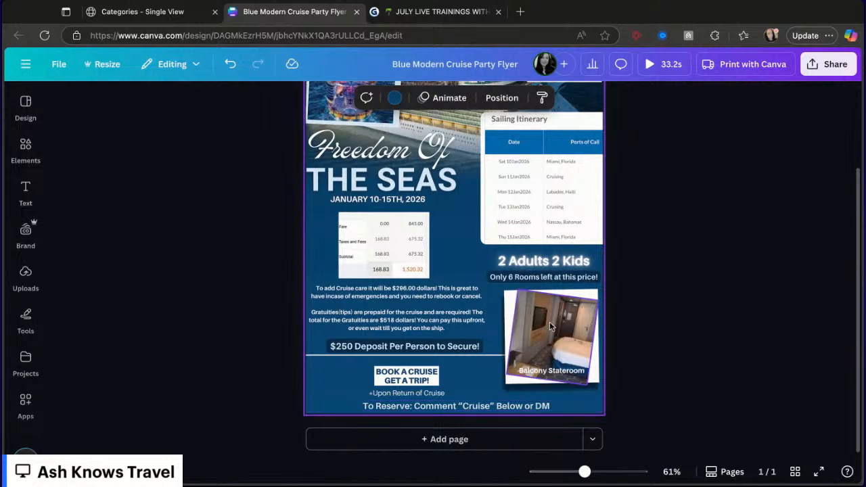
{"action": "scroll", "coordinate": [550, 322], "scroll_direction": "up", "scroll_amount": 2}
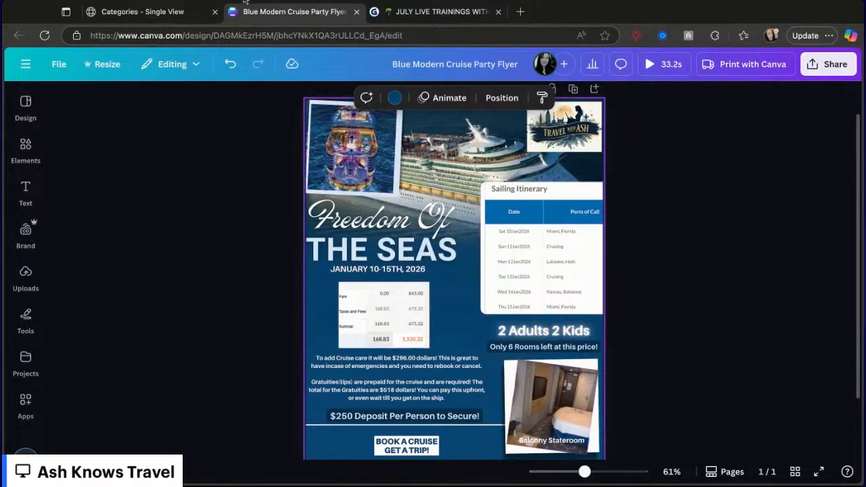
{"action": "left_click", "coordinate": [152, 16]}
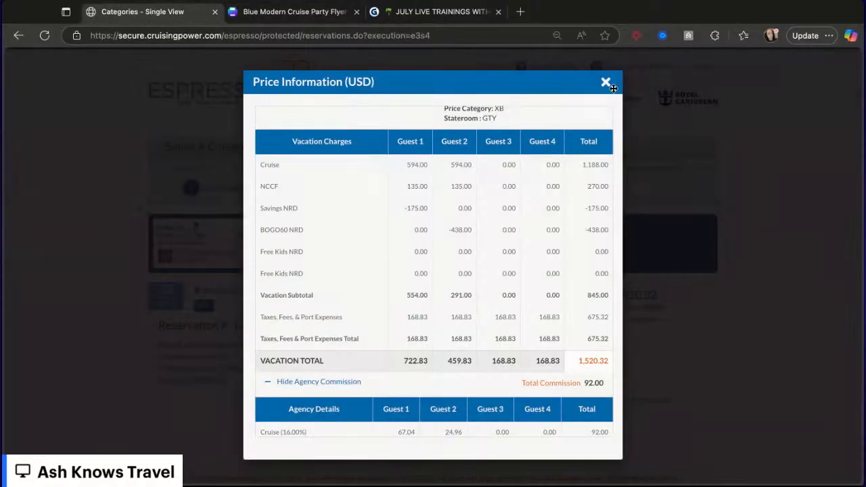
{"action": "left_click", "coordinate": [606, 83]}
{"action": "scroll", "coordinate": [472, 322], "scroll_direction": "down", "scroll_amount": 3}
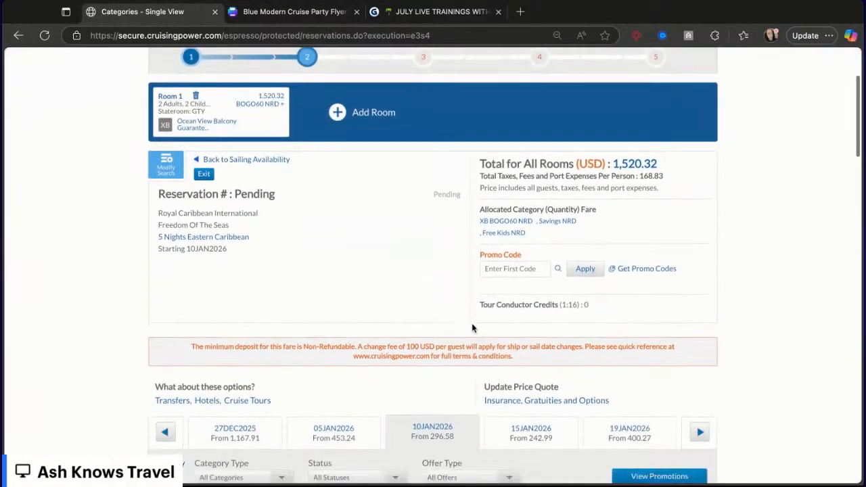
{"action": "scroll", "coordinate": [471, 323], "scroll_direction": "down", "scroll_amount": 15}
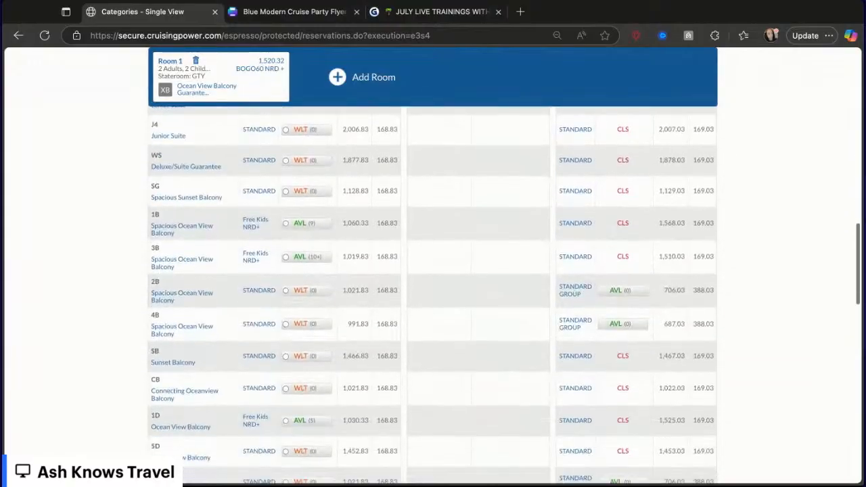
{"action": "scroll", "coordinate": [471, 323], "scroll_direction": "down", "scroll_amount": 6}
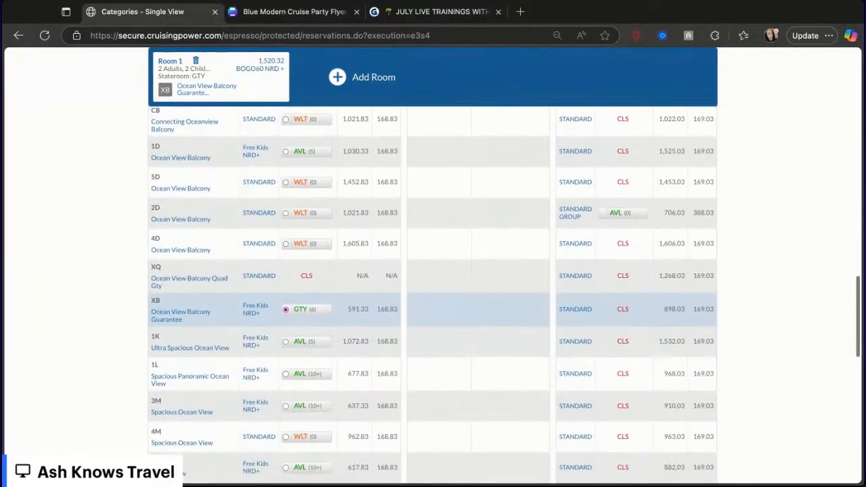
{"action": "left_click", "coordinate": [181, 309]}
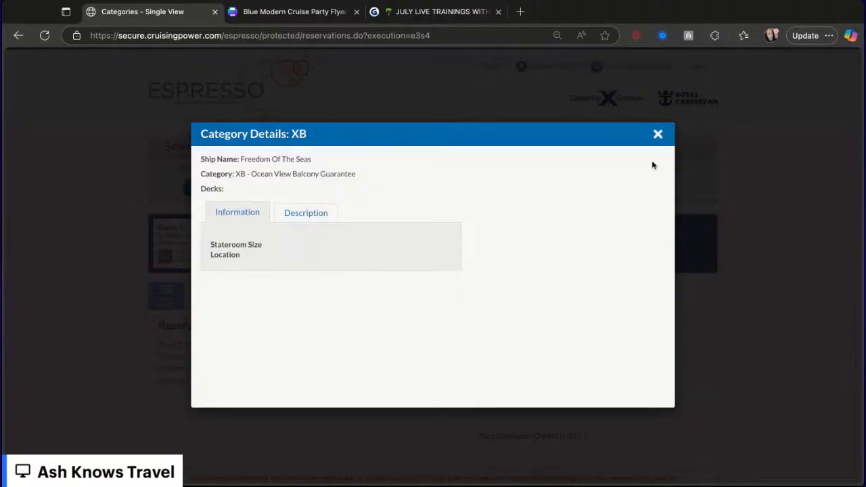
{"action": "left_click", "coordinate": [658, 135]}
- Replace the flyer's balcony stateroom photo with the 4D Ocean View Balcony cabin image from its category details
{"action": "scroll", "coordinate": [301, 307], "scroll_direction": "down", "scroll_amount": 15}
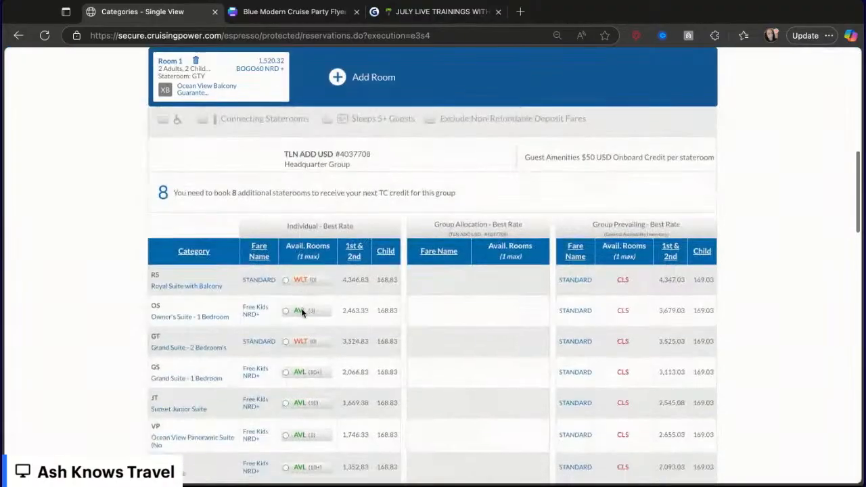
{"action": "scroll", "coordinate": [301, 312], "scroll_direction": "down", "scroll_amount": 2}
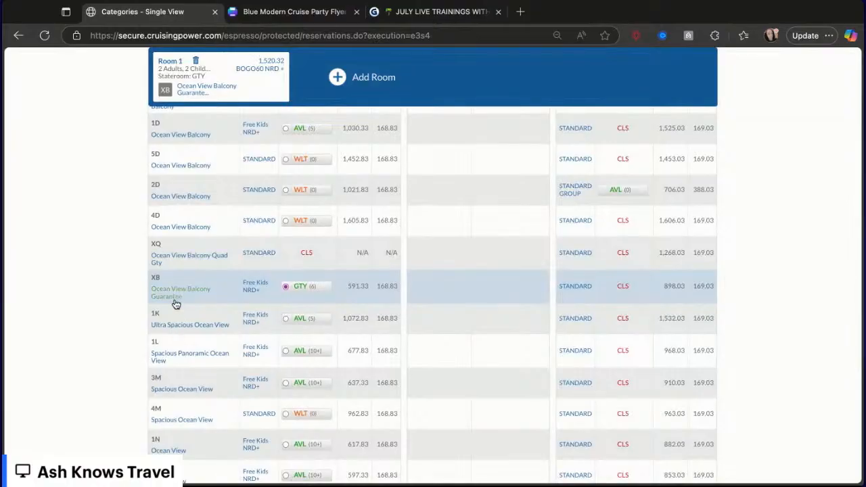
{"action": "left_click", "coordinate": [181, 228]}
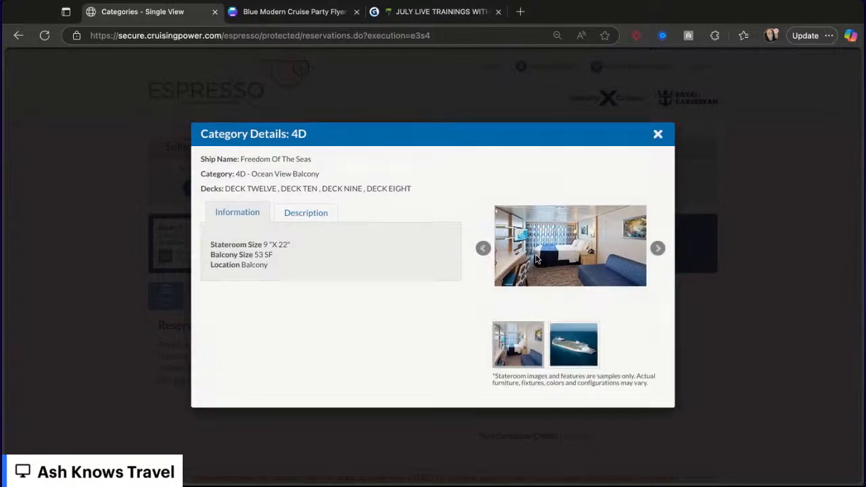
{"action": "left_click", "coordinate": [291, 11]}
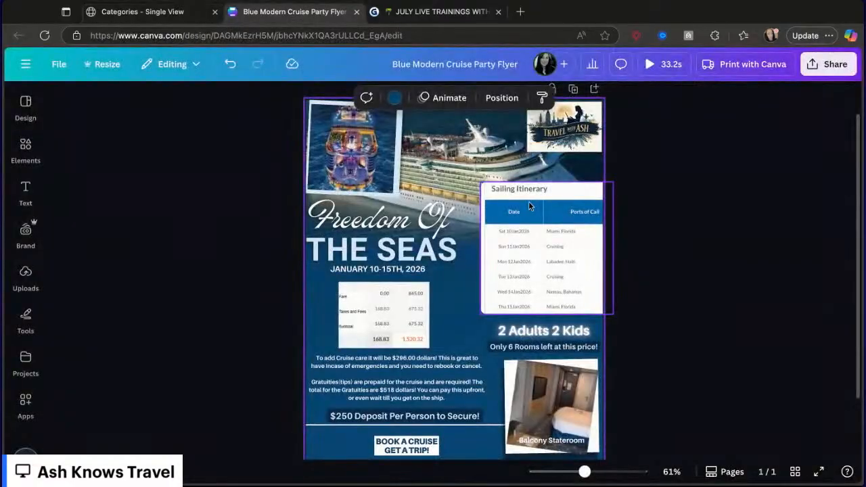
{"action": "scroll", "coordinate": [574, 348], "scroll_direction": "down", "scroll_amount": 2}
{"action": "left_click", "coordinate": [574, 348]}
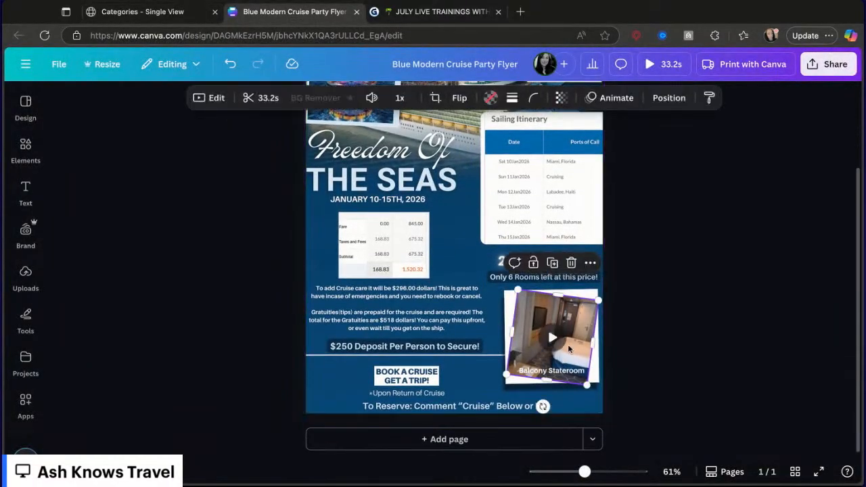
{"action": "key", "text": "Delete"}
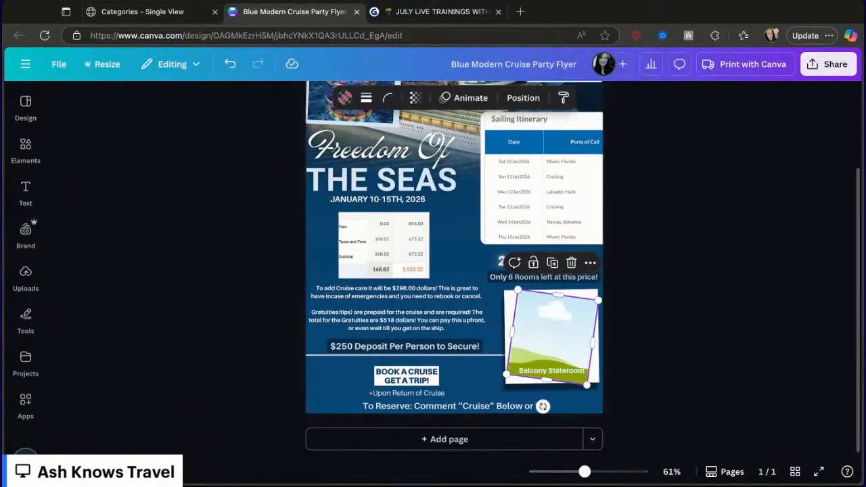
{"action": "key", "text": "super+v"}
{"action": "left_click_drag", "start_coordinate": [447, 219], "coordinate": [539, 328]}
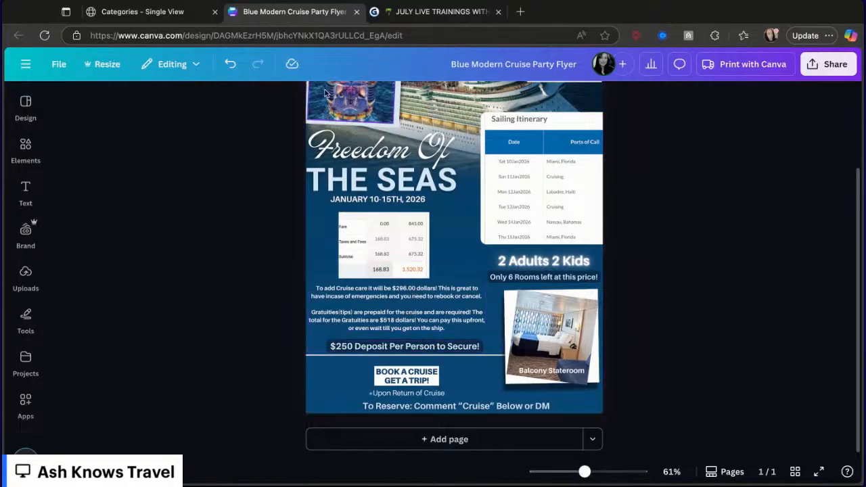
- Close the category details and open the price quote to check the deposit amount
{"action": "left_click", "coordinate": [173, 13]}
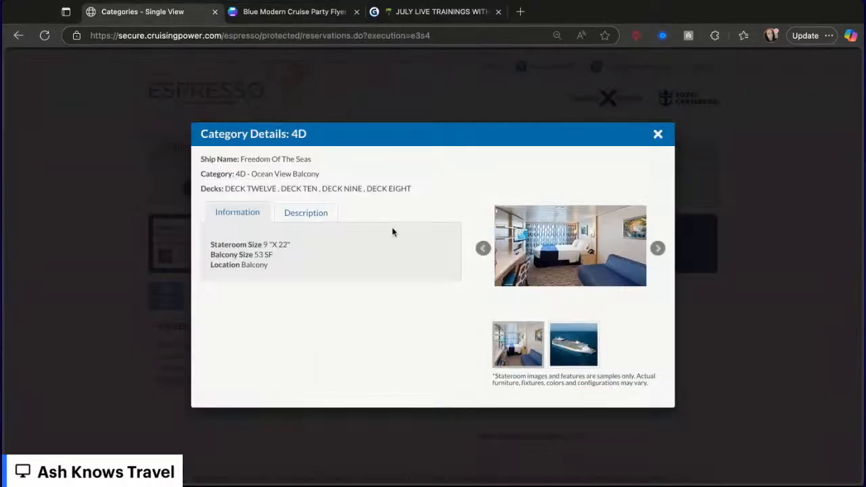
{"action": "left_click", "coordinate": [656, 135]}
{"action": "scroll", "coordinate": [496, 342], "scroll_direction": "down", "scroll_amount": 5}
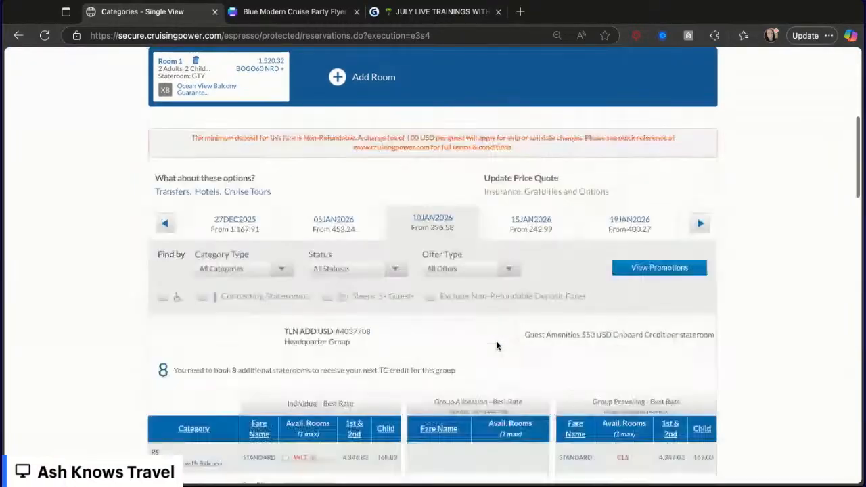
{"action": "scroll", "coordinate": [496, 343], "scroll_direction": "down", "scroll_amount": 15}
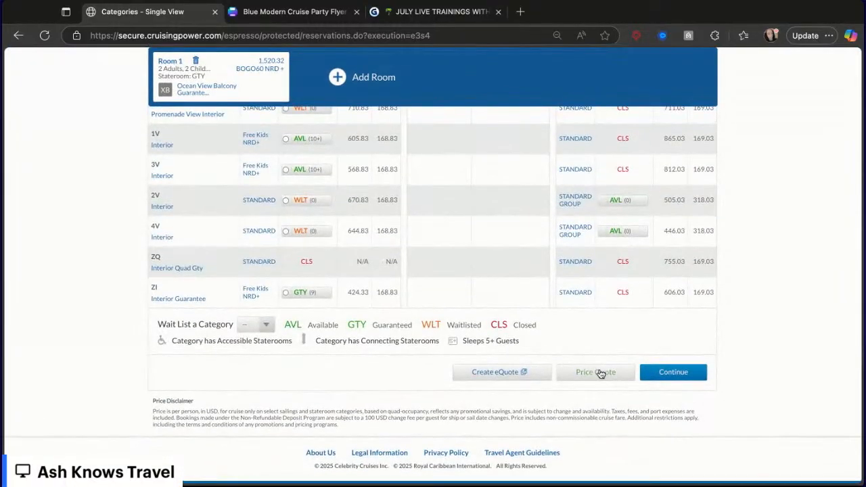
{"action": "left_click", "coordinate": [597, 372]}
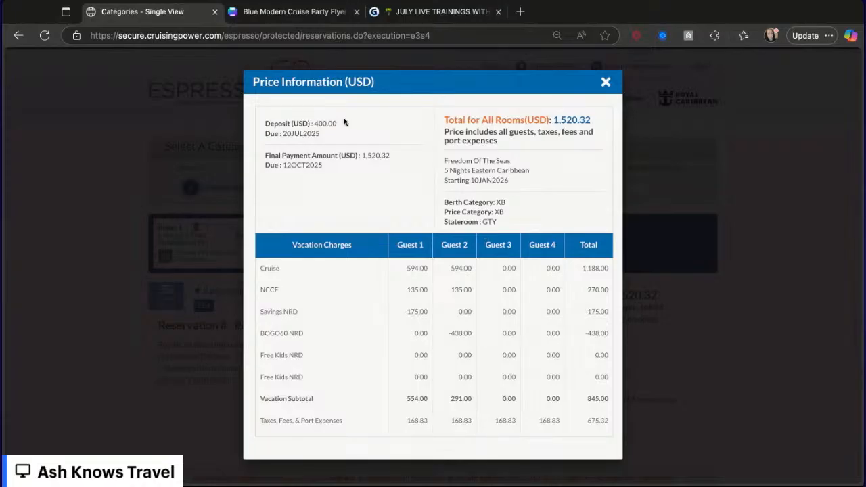
- Change the flyer's deposit line to read $100 Deposit Per Person to Secure!
{"action": "left_click", "coordinate": [332, 13]}
{"action": "left_click", "coordinate": [347, 348]}
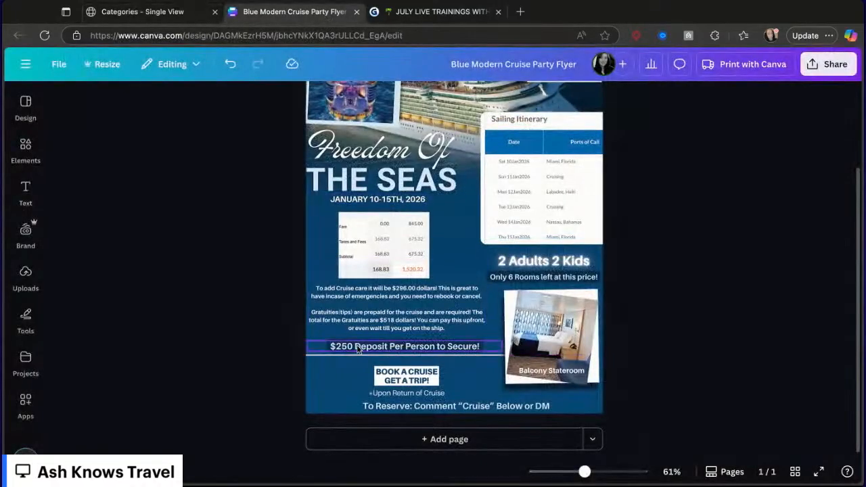
{"action": "left_click", "coordinate": [347, 348]}
{"action": "key", "text": "BackSpace"}
{"action": "key", "text": "BackSpace"}
{"action": "key", "text": "BackSpace"}
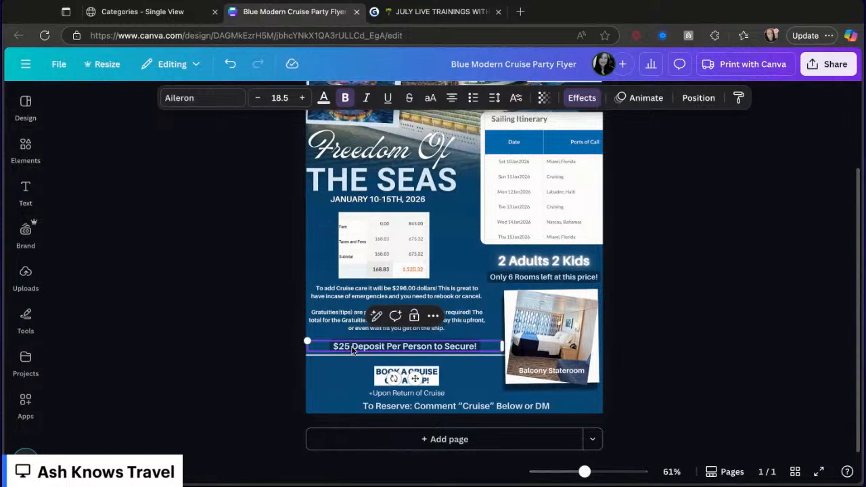
{"action": "type", "text": "1"}
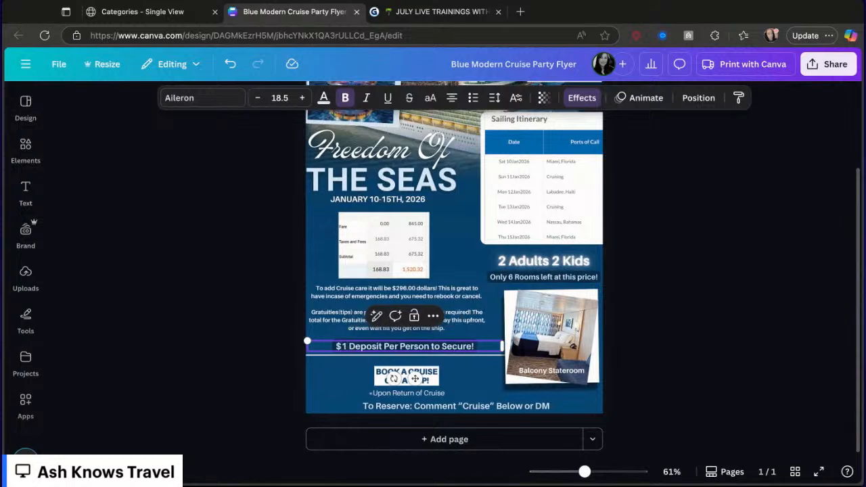
{"action": "type", "text": "00"}
{"action": "left_click", "coordinate": [467, 369]}
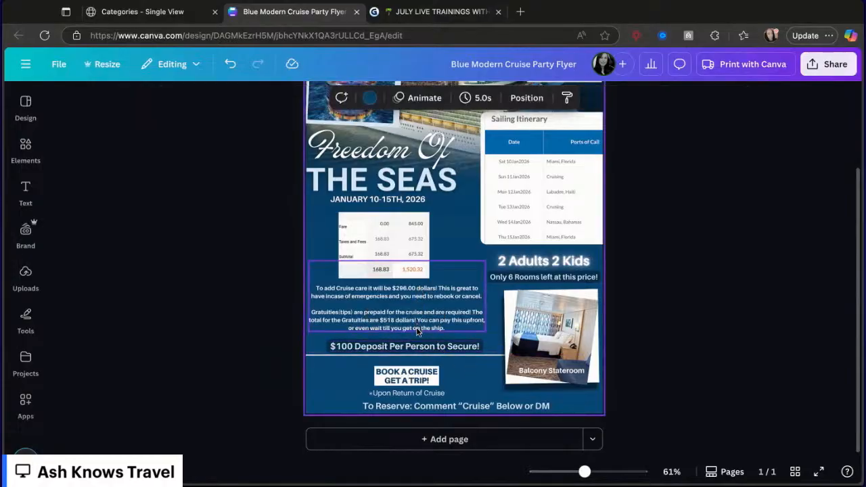
- Close the price information and scroll through the stateroom category list
{"action": "left_click", "coordinate": [165, 15]}
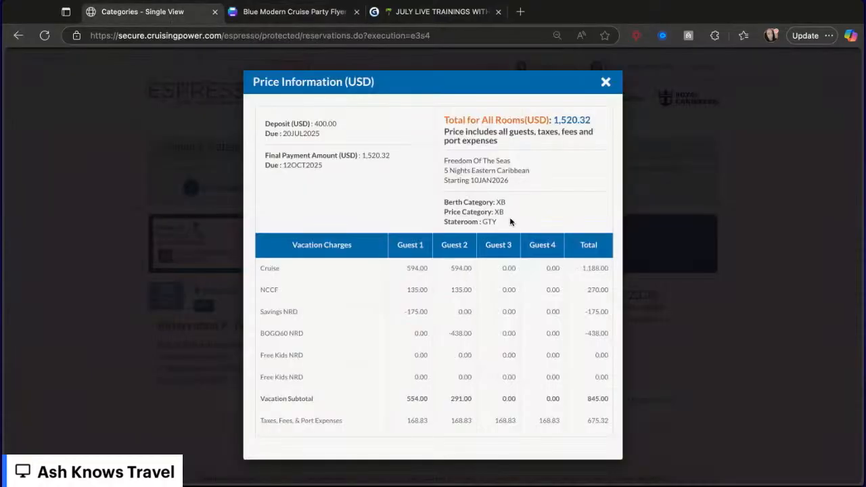
{"action": "left_click", "coordinate": [605, 82]}
{"action": "scroll", "coordinate": [620, 383], "scroll_direction": "down", "scroll_amount": 10}
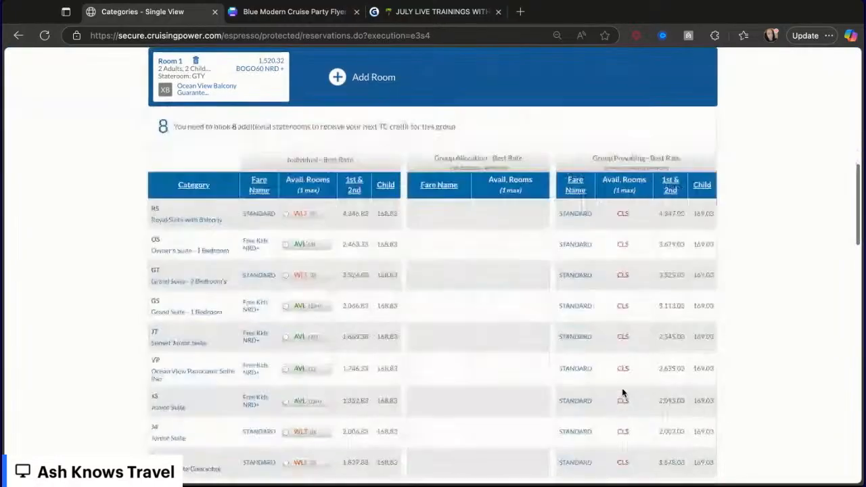
{"action": "scroll", "coordinate": [623, 393], "scroll_direction": "down", "scroll_amount": 10}
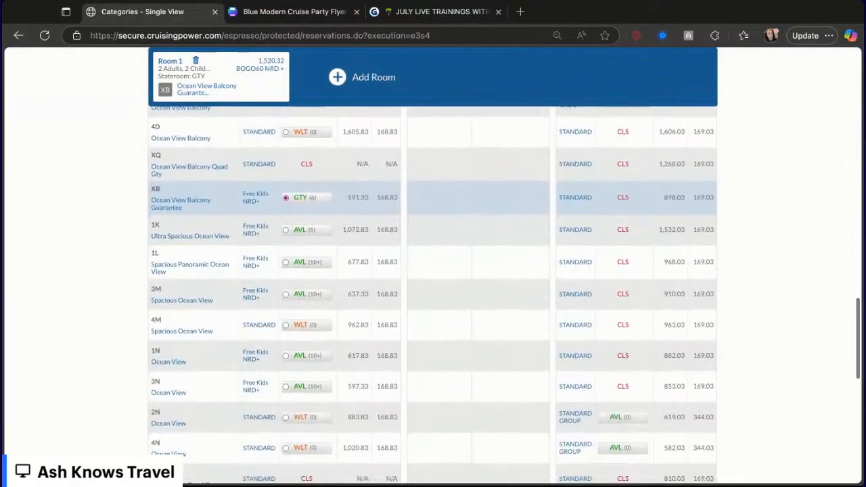
{"action": "scroll", "coordinate": [611, 381], "scroll_direction": "down", "scroll_amount": 3}
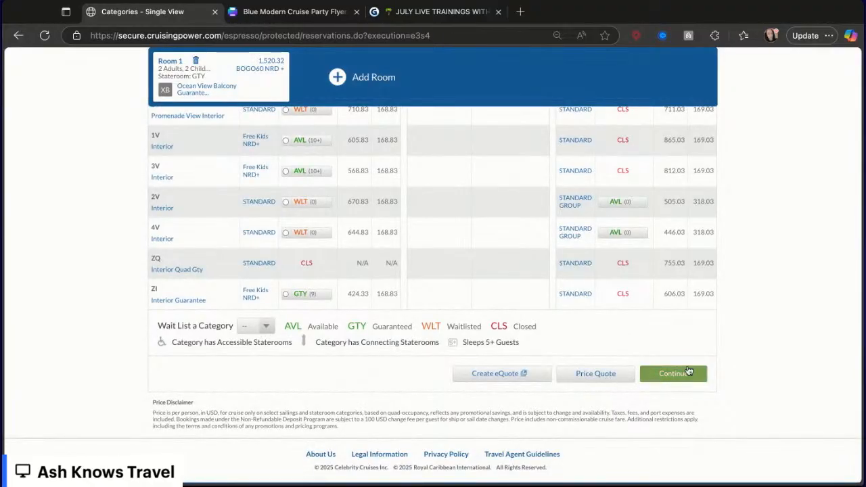
{"action": "scroll", "coordinate": [724, 323], "scroll_direction": "up", "scroll_amount": 3}
{"action": "scroll", "coordinate": [724, 327], "scroll_direction": "up", "scroll_amount": 10}
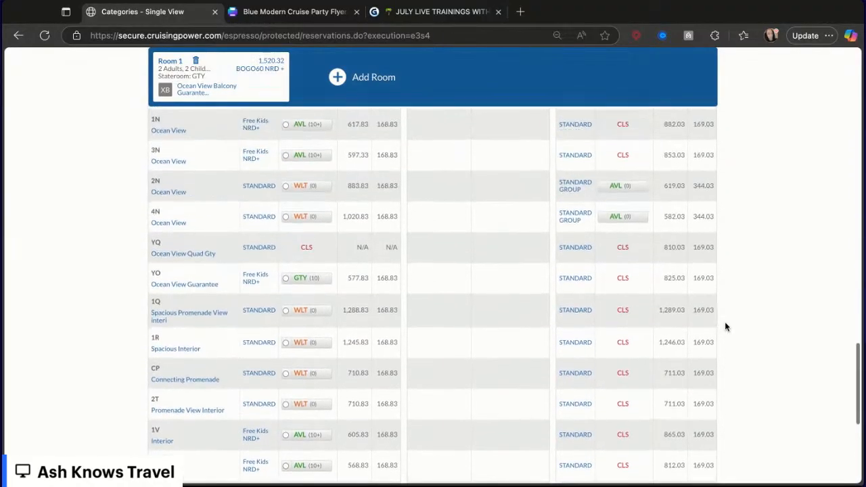
- Continue from the stateroom category list to the guest details page with the XB Ocean View Balcony Guarantee selected
{"action": "scroll", "coordinate": [432, 270], "scroll_direction": "up", "scroll_amount": 3}
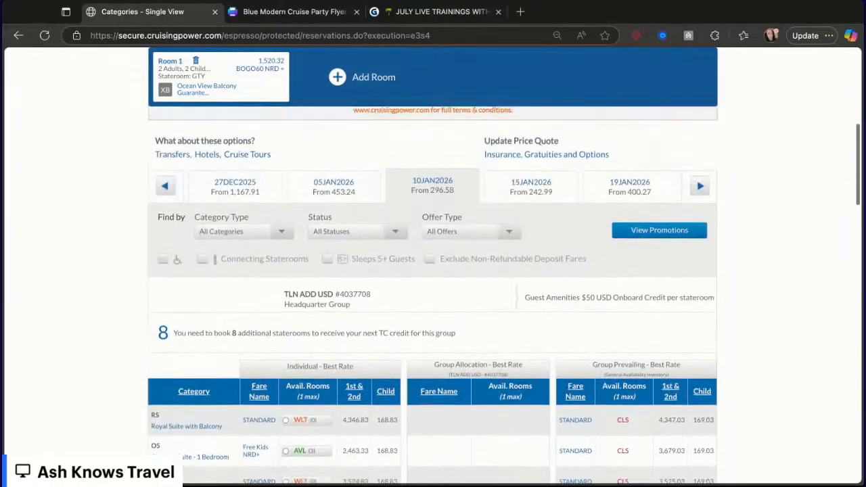
{"action": "scroll", "coordinate": [712, 353], "scroll_direction": "up", "scroll_amount": 2}
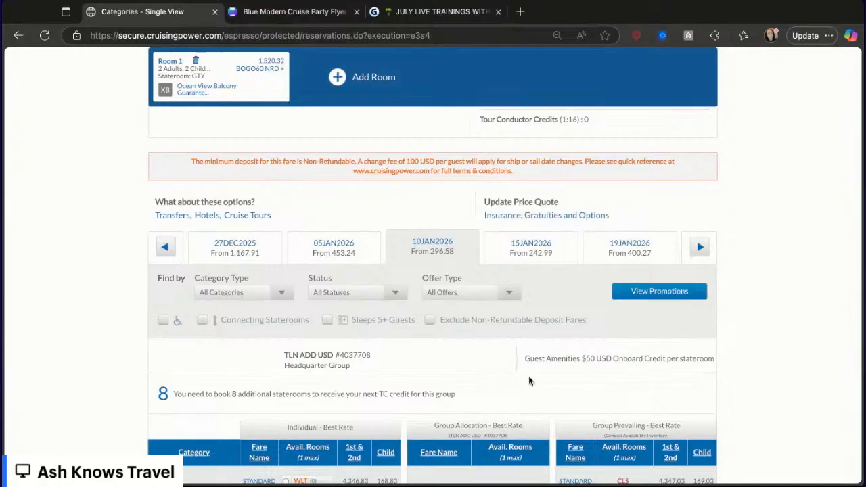
{"action": "scroll", "coordinate": [529, 378], "scroll_direction": "down", "scroll_amount": 4}
{"action": "scroll", "coordinate": [528, 379], "scroll_direction": "down", "scroll_amount": 10}
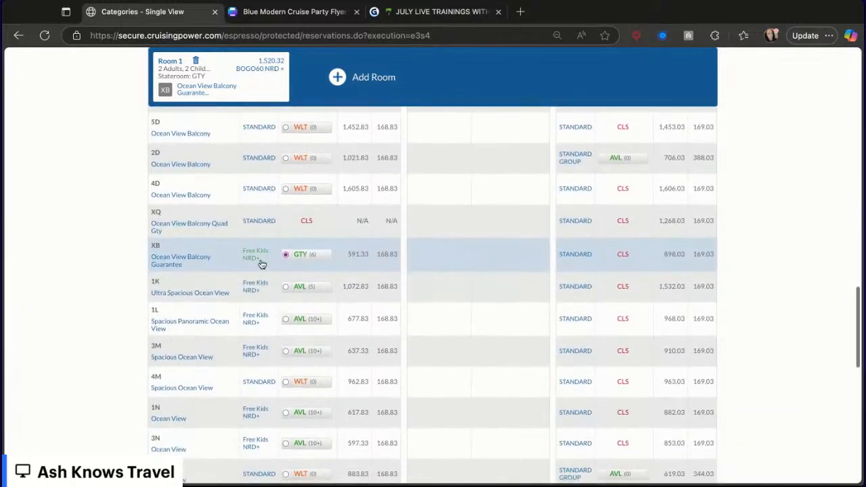
{"action": "scroll", "coordinate": [425, 273], "scroll_direction": "down", "scroll_amount": 10}
{"action": "scroll", "coordinate": [424, 273], "scroll_direction": "down", "scroll_amount": 2}
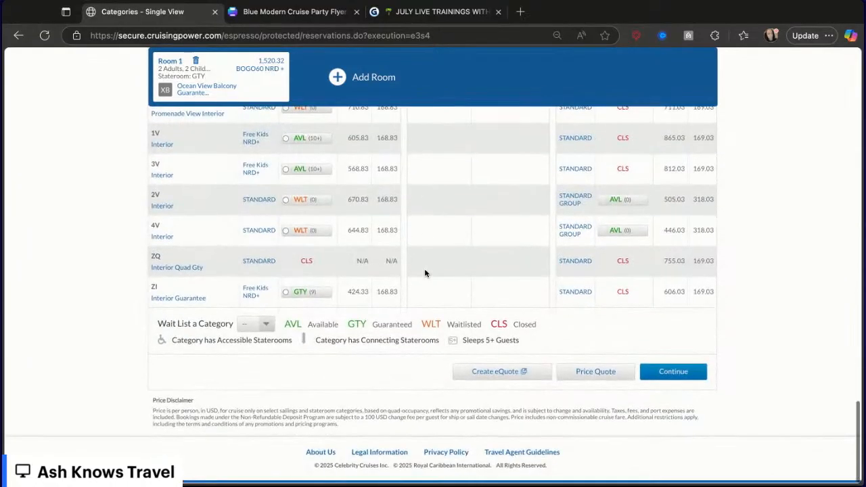
{"action": "left_click", "coordinate": [679, 377]}
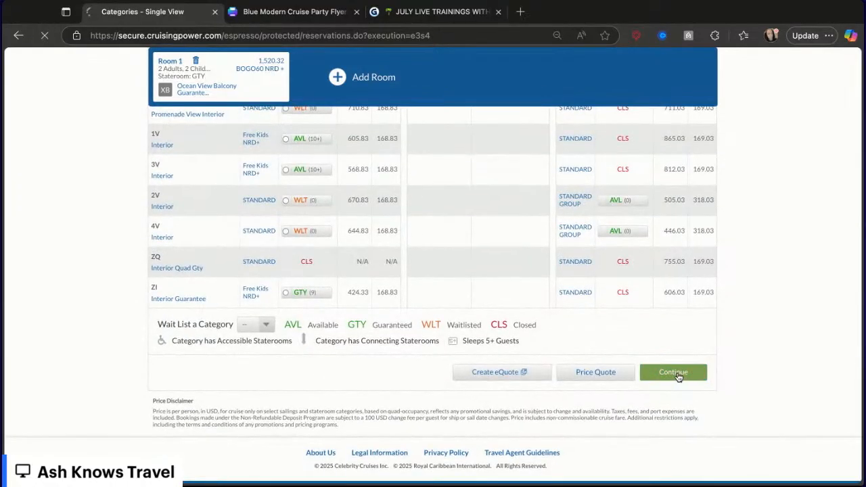
- Scroll through the guest details page to examine the travel protection price for the booking
{"action": "scroll", "coordinate": [551, 263], "scroll_direction": "down", "scroll_amount": 4}
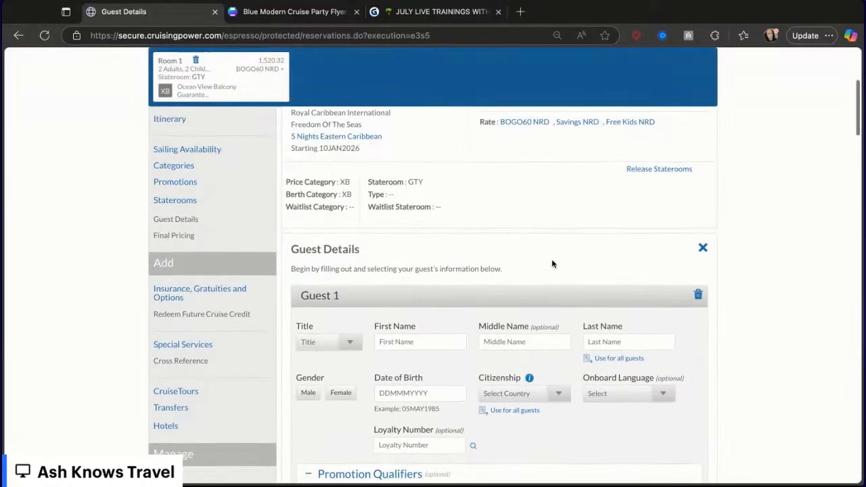
{"action": "scroll", "coordinate": [551, 263], "scroll_direction": "down", "scroll_amount": 12}
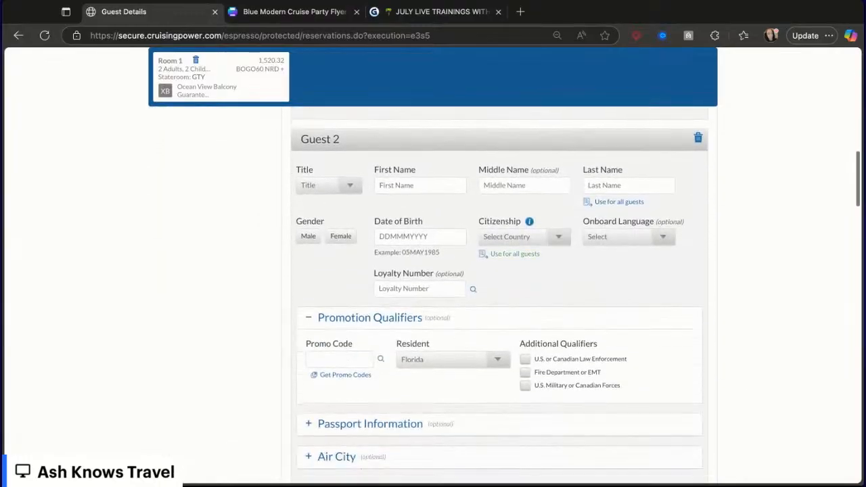
{"action": "scroll", "coordinate": [551, 264], "scroll_direction": "down", "scroll_amount": 12}
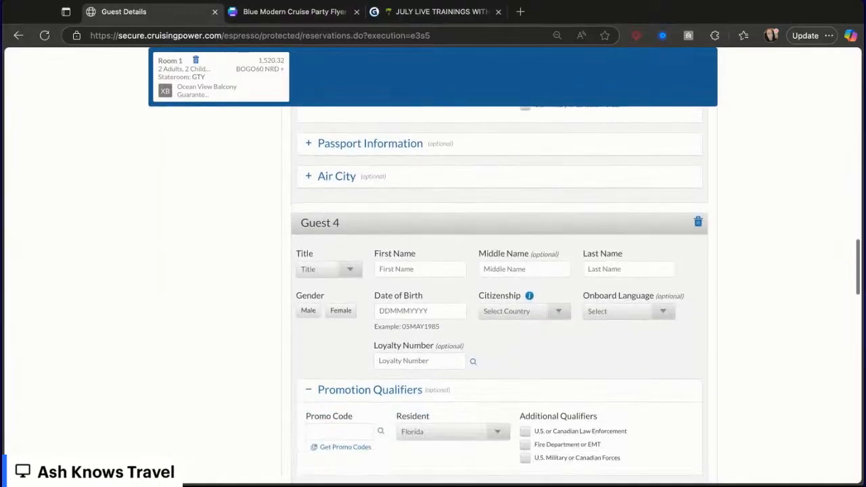
{"action": "scroll", "coordinate": [551, 263], "scroll_direction": "down", "scroll_amount": 9}
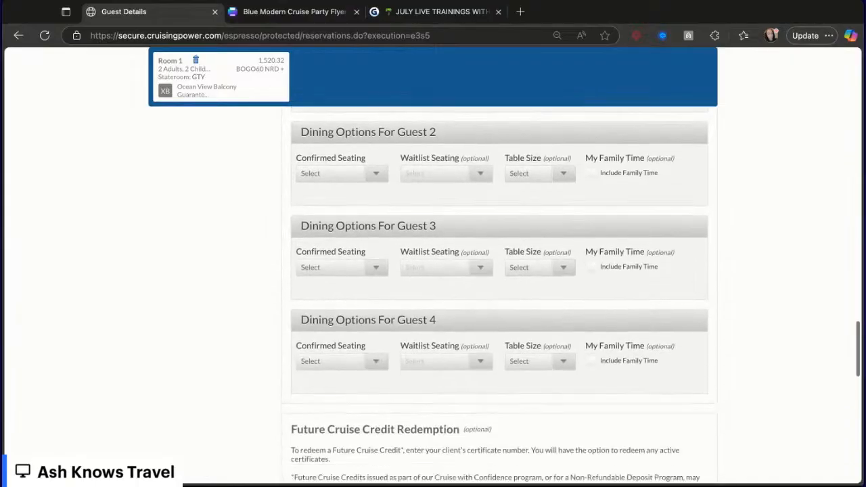
{"action": "scroll", "coordinate": [552, 263], "scroll_direction": "up", "scroll_amount": 5}
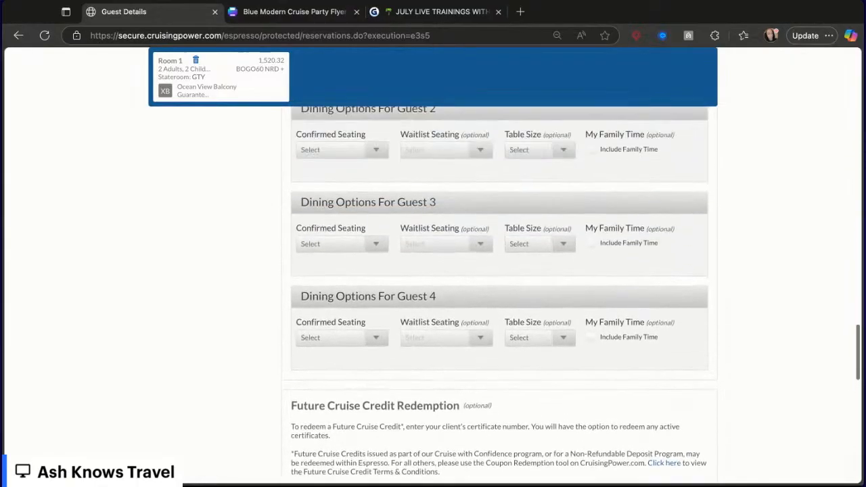
{"action": "scroll", "coordinate": [501, 328], "scroll_direction": "down", "scroll_amount": 6}
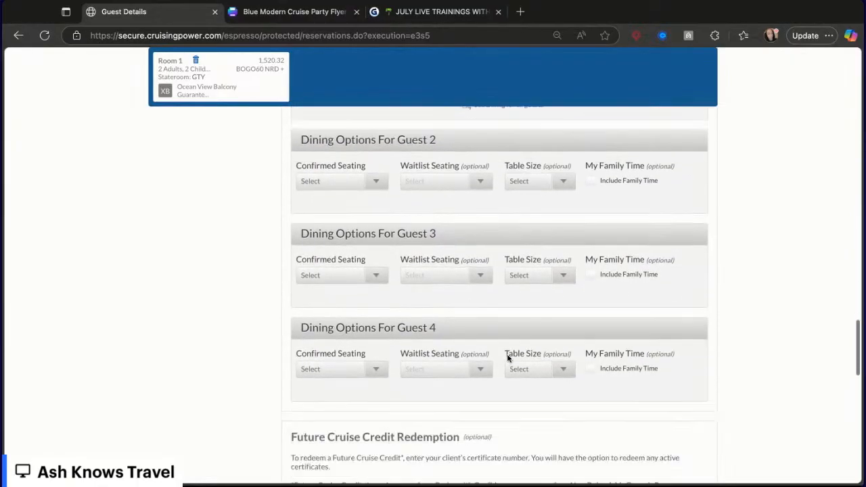
{"action": "scroll", "coordinate": [508, 358], "scroll_direction": "down", "scroll_amount": 7}
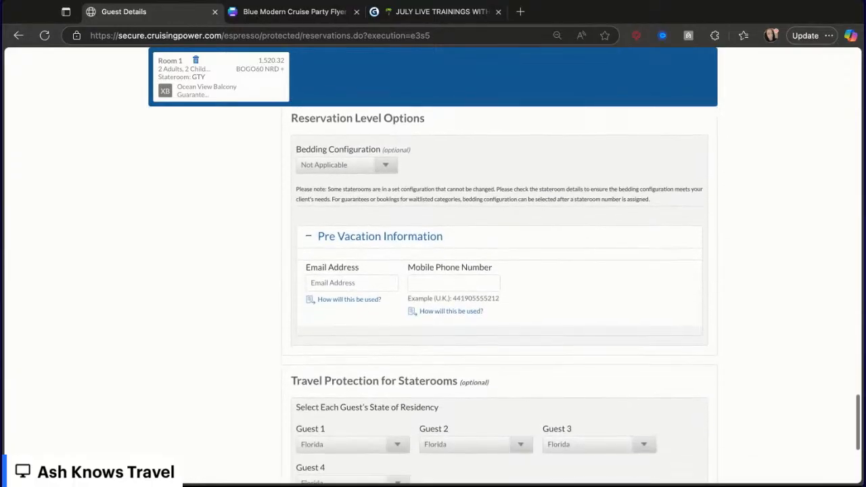
{"action": "scroll", "coordinate": [358, 296], "scroll_direction": "down", "scroll_amount": 2}
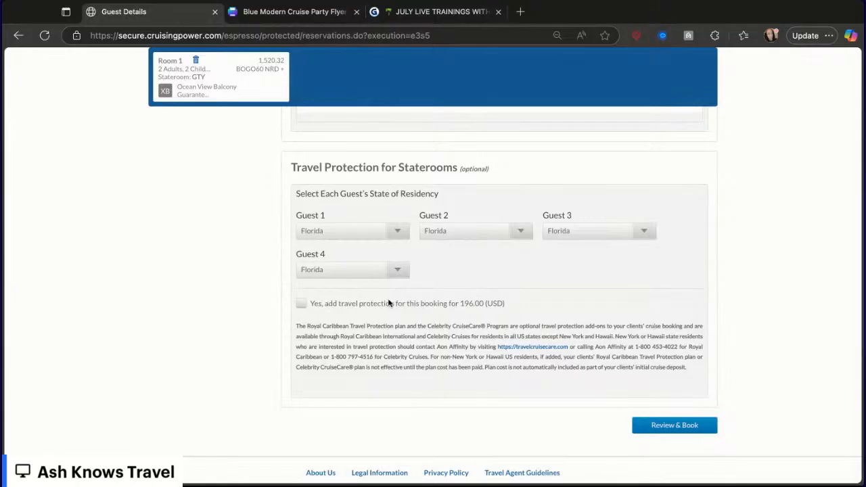
- Switch to the flyer and change the Cruise Care price in the info text to $196.00 dollars
{"action": "left_click", "coordinate": [315, 19]}
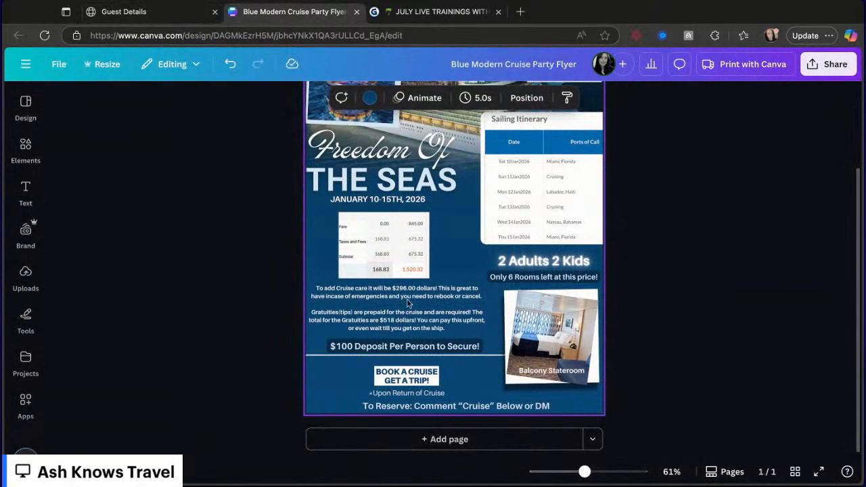
{"action": "left_click", "coordinate": [406, 291]}
{"action": "left_click", "coordinate": [399, 290]}
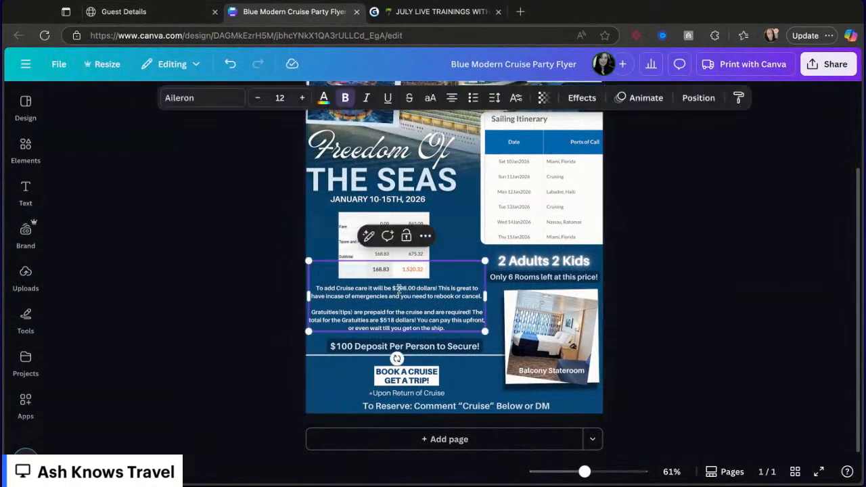
{"action": "key", "text": "BackSpace"}
{"action": "type", "text": "1"}
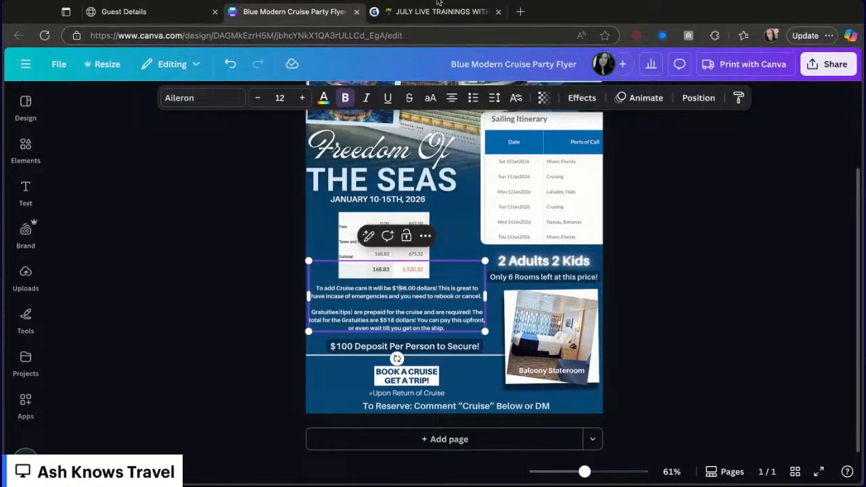
- Return to the booking and open the insurance, gratuities and options page to check the gratuities price
{"action": "left_click", "coordinate": [191, 15]}
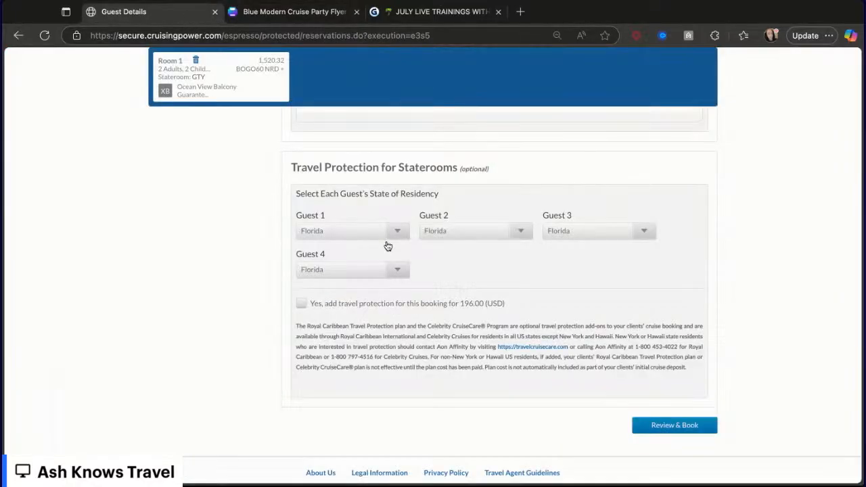
{"action": "scroll", "coordinate": [388, 246], "scroll_direction": "up", "scroll_amount": 15}
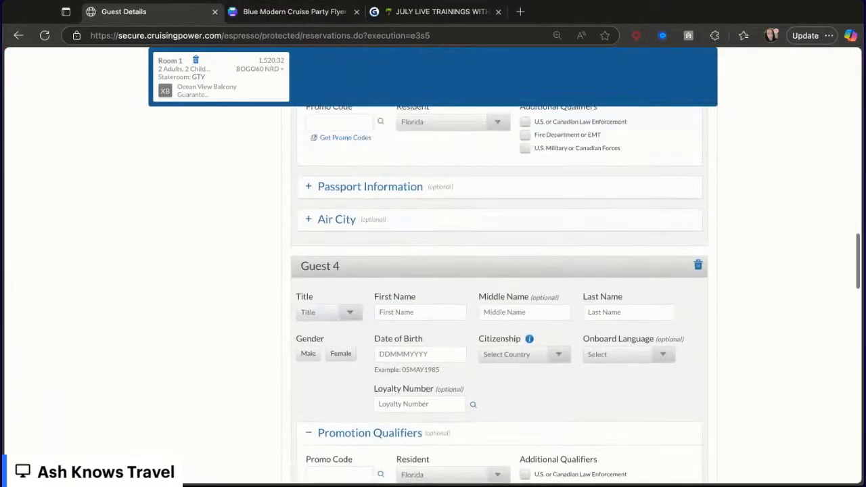
{"action": "scroll", "coordinate": [500, 284], "scroll_direction": "up", "scroll_amount": 12}
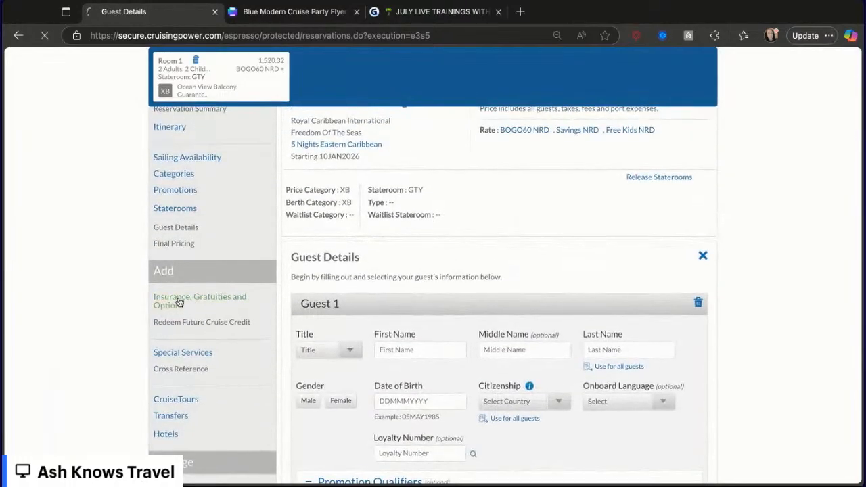
{"action": "scroll", "coordinate": [378, 348], "scroll_direction": "down", "scroll_amount": 3}
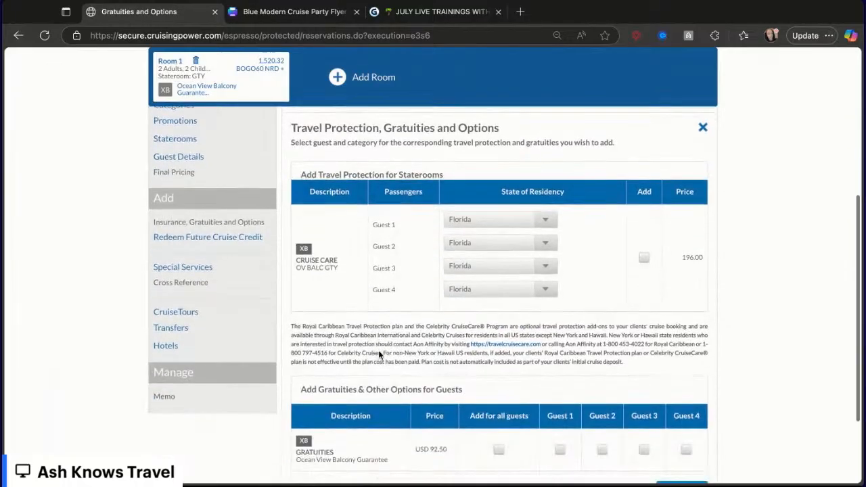
{"action": "scroll", "coordinate": [378, 349], "scroll_direction": "down", "scroll_amount": 2}
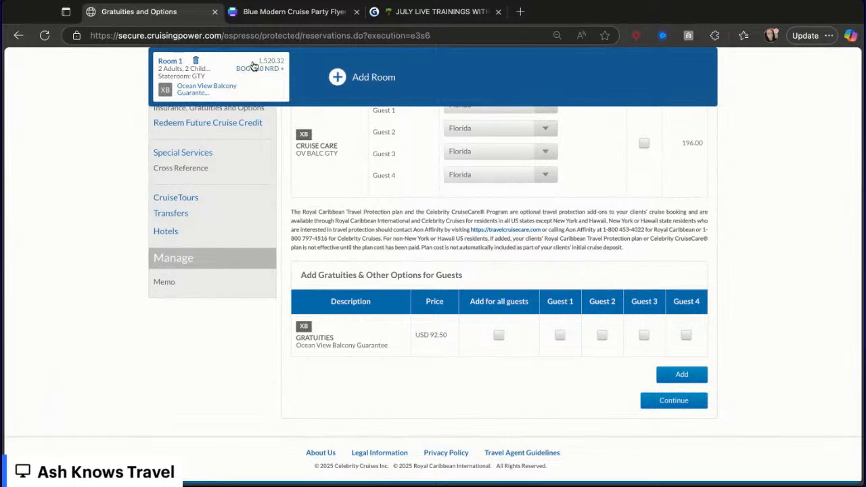
- Update the flyer's gratuities total to $370 dollars and deselect the text box
{"action": "left_click", "coordinate": [292, 11]}
{"action": "left_click", "coordinate": [397, 301]}
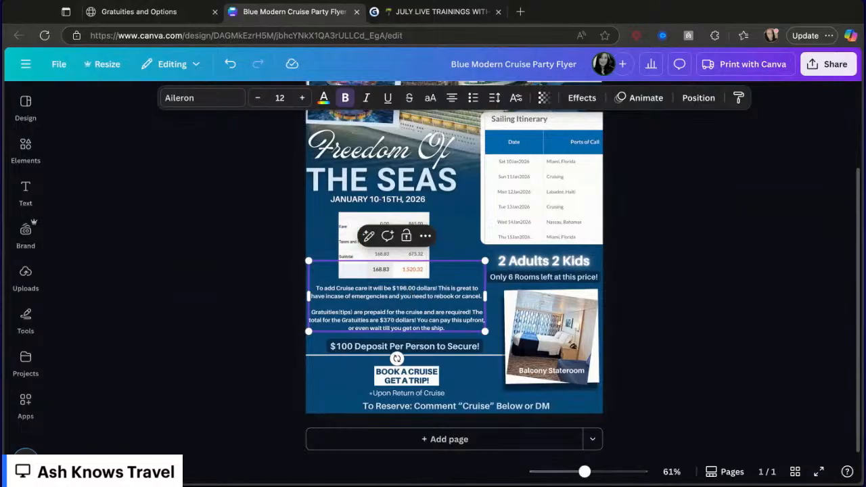
{"action": "left_click", "coordinate": [352, 379]}
{"action": "scroll", "coordinate": [346, 381], "scroll_direction": "up", "scroll_amount": 2}
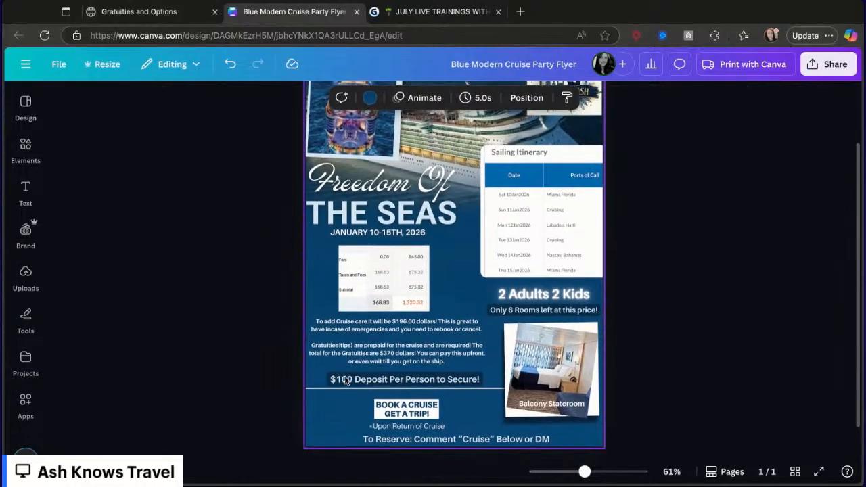
{"action": "scroll", "coordinate": [346, 381], "scroll_direction": "up", "scroll_amount": 4}
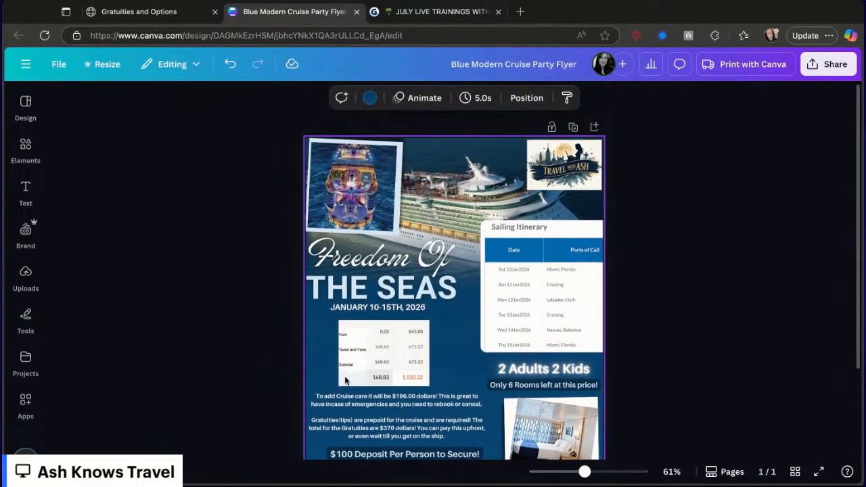
- In a new tab, search for freedom of the seas royal caribbean ship and open the Royal Caribbean official site
{"action": "left_click", "coordinate": [520, 12]}
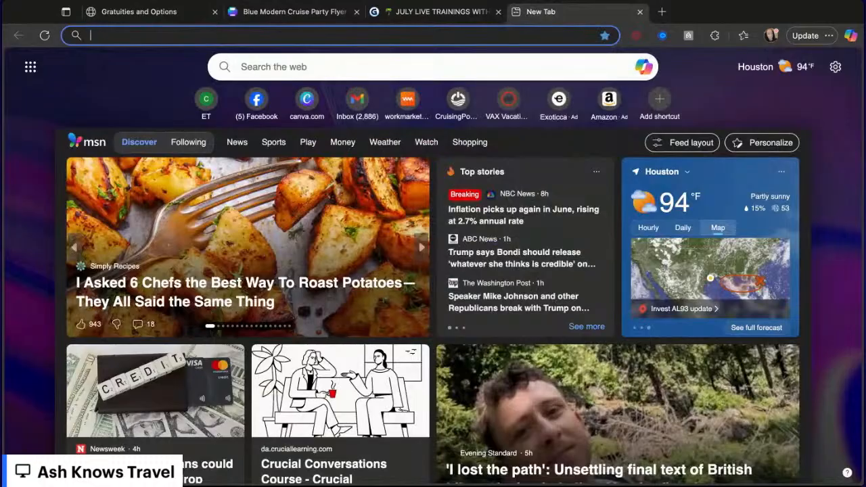
{"action": "type", "text": "freedom of the seas-"}
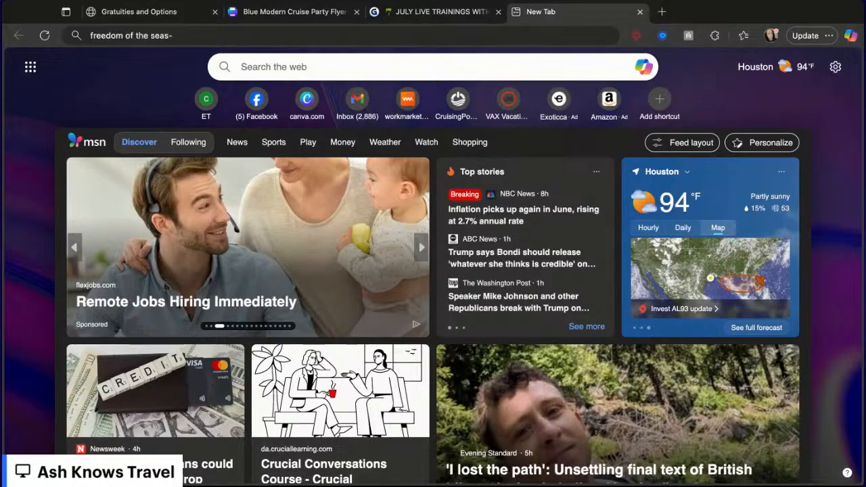
{"action": "type", "text": "ship from royal"}
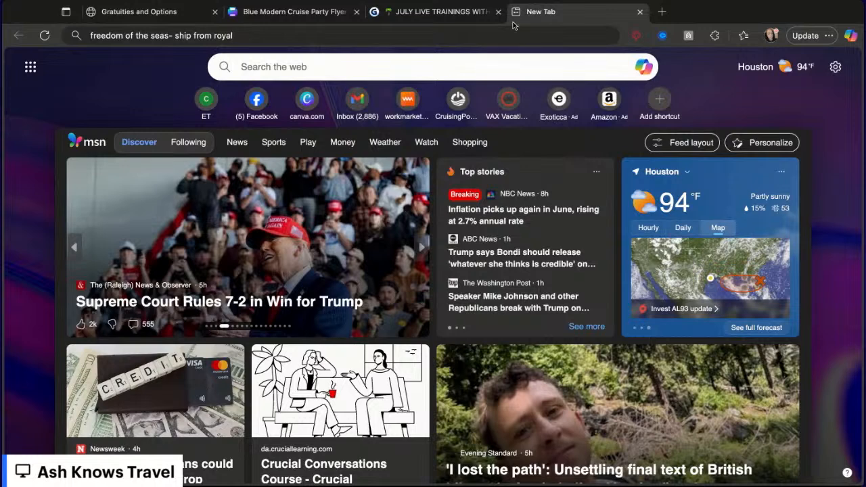
{"action": "key", "text": "Return"}
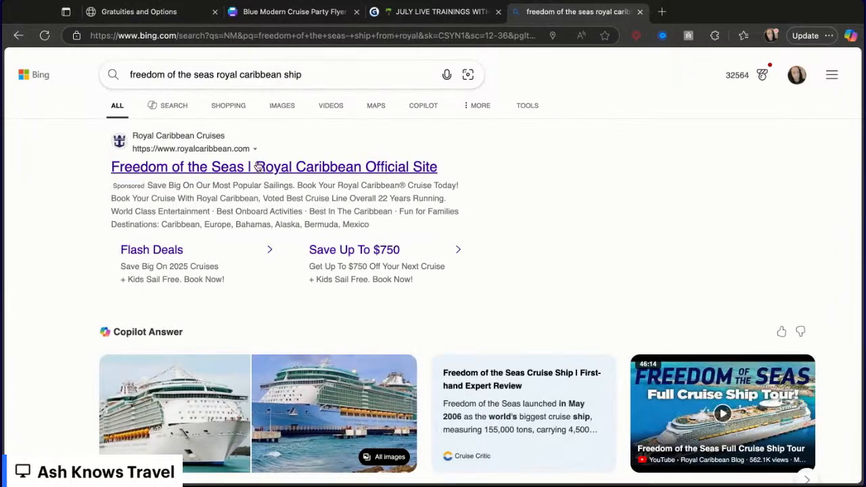
{"action": "left_click", "coordinate": [258, 168]}
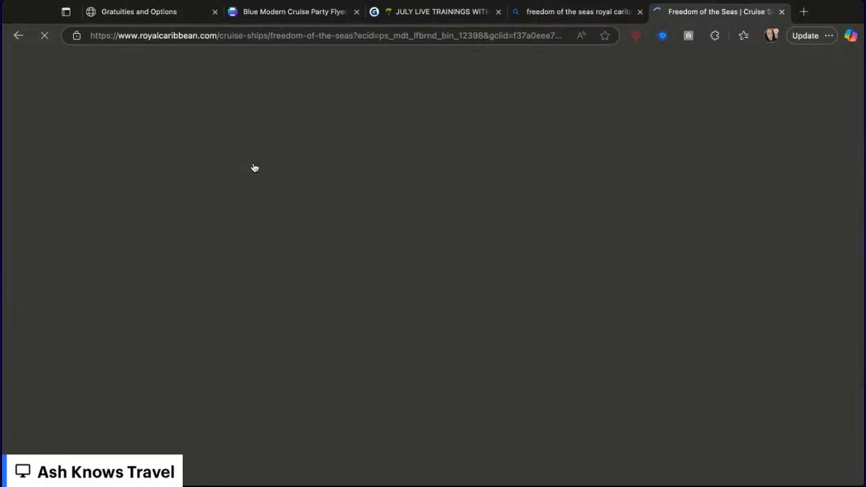
- Scroll through the Freedom of the Seas ship page to browse its sailings and details
{"action": "scroll", "coordinate": [334, 297], "scroll_direction": "down", "scroll_amount": 3}
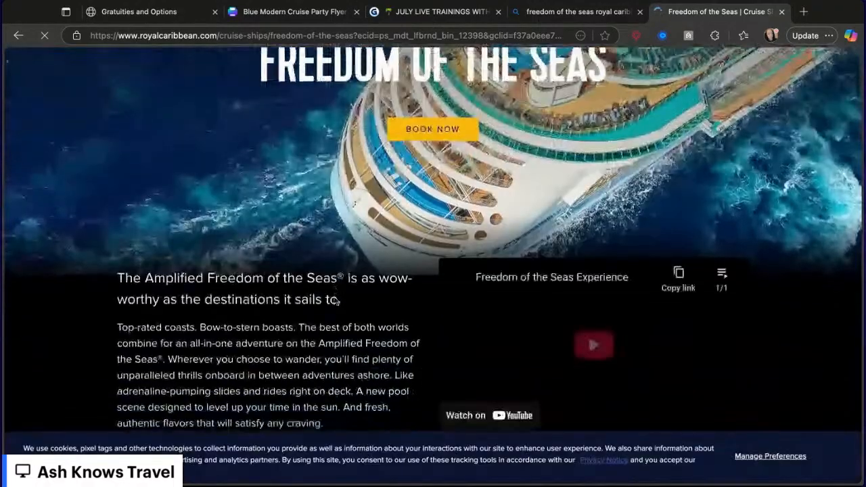
{"action": "scroll", "coordinate": [336, 300], "scroll_direction": "down", "scroll_amount": 10}
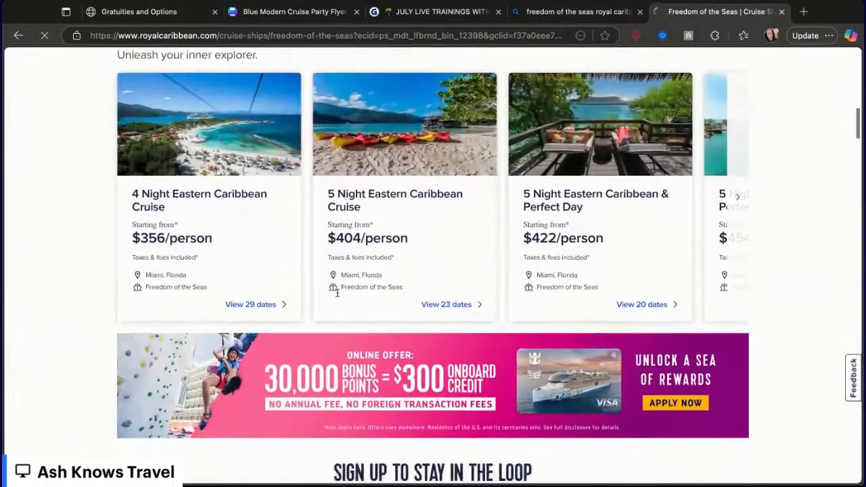
{"action": "scroll", "coordinate": [337, 292], "scroll_direction": "down", "scroll_amount": 15}
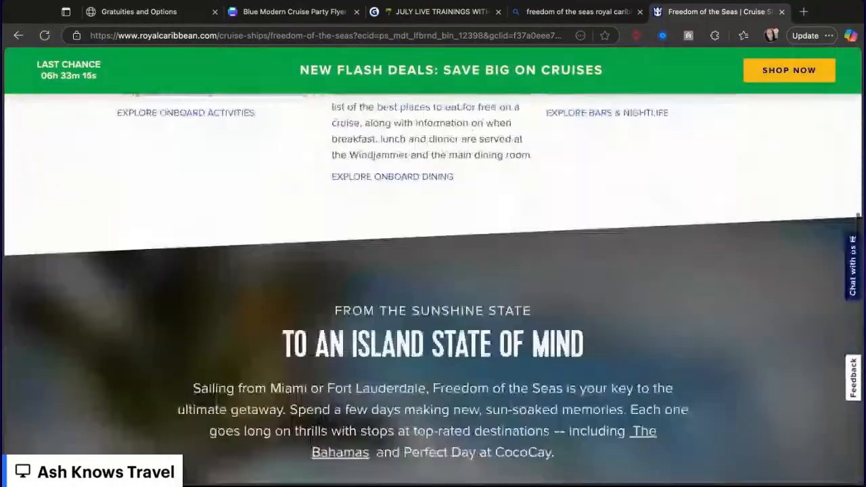
{"action": "scroll", "coordinate": [475, 203], "scroll_direction": "down", "scroll_amount": 10}
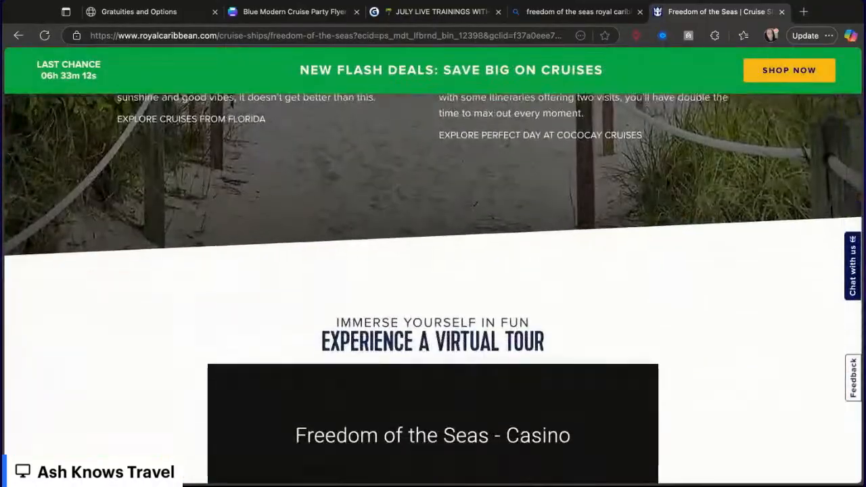
{"action": "scroll", "coordinate": [475, 203], "scroll_direction": "down", "scroll_amount": 15}
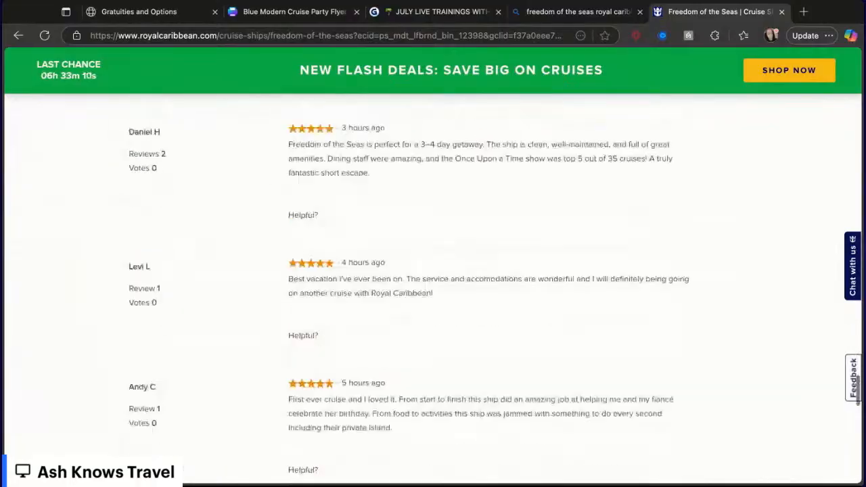
{"action": "scroll", "coordinate": [433, 271], "scroll_direction": "up", "scroll_amount": 12}
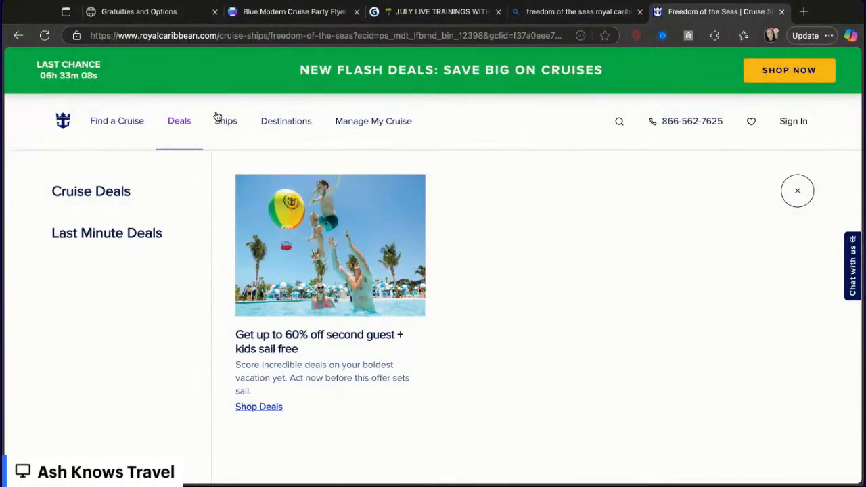
{"action": "mouse_move", "coordinate": [224, 126]}
{"action": "mouse_move", "coordinate": [106, 262]}
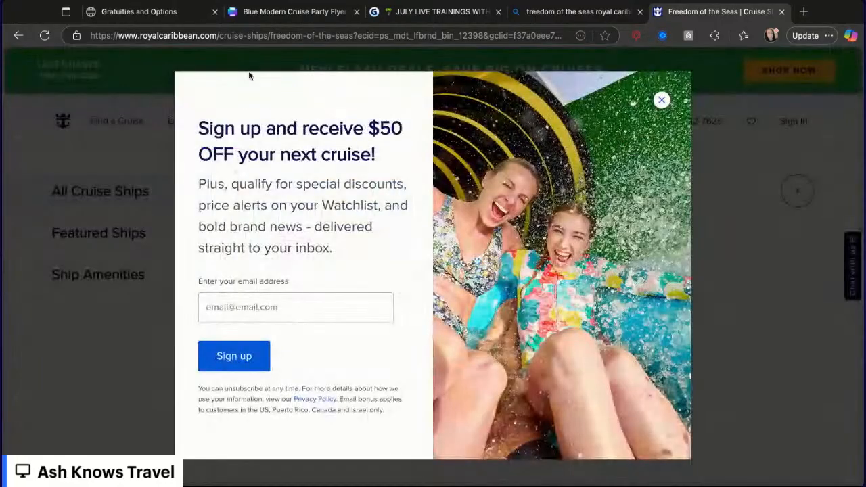
- Return to the search results and browse the image results for the ship, previewing one deck photo
{"action": "left_click", "coordinate": [16, 36]}
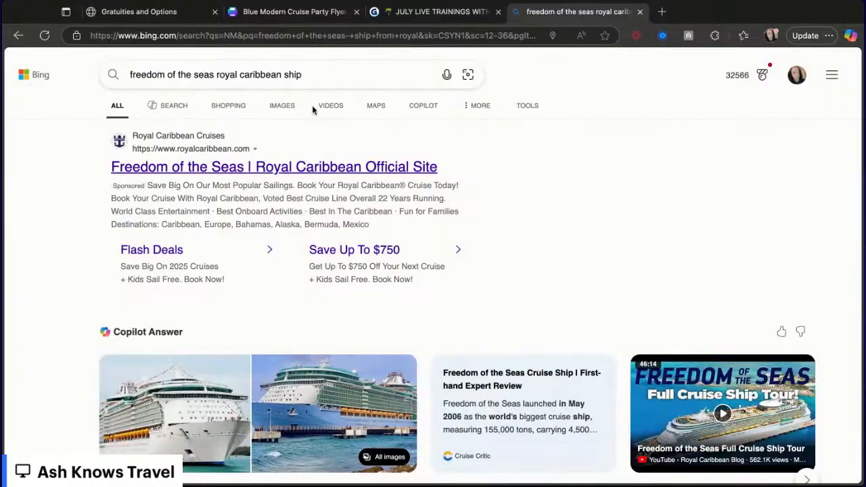
{"action": "left_click", "coordinate": [283, 106]}
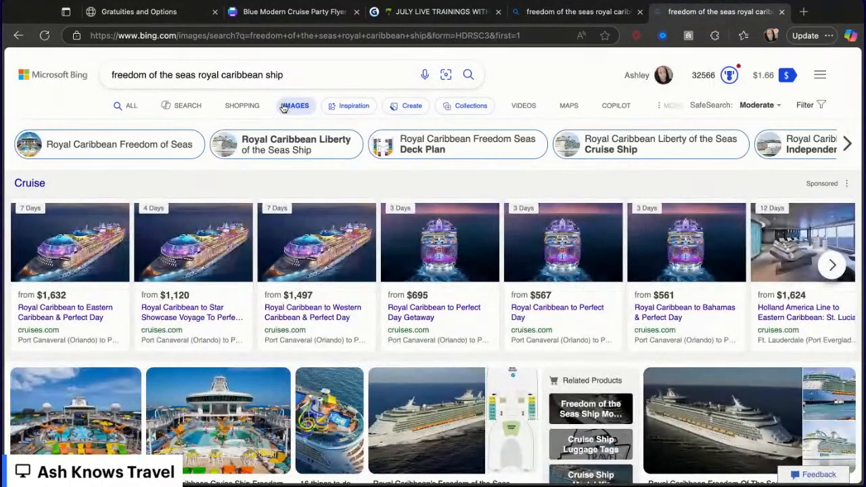
{"action": "scroll", "coordinate": [274, 367], "scroll_direction": "down", "scroll_amount": 3}
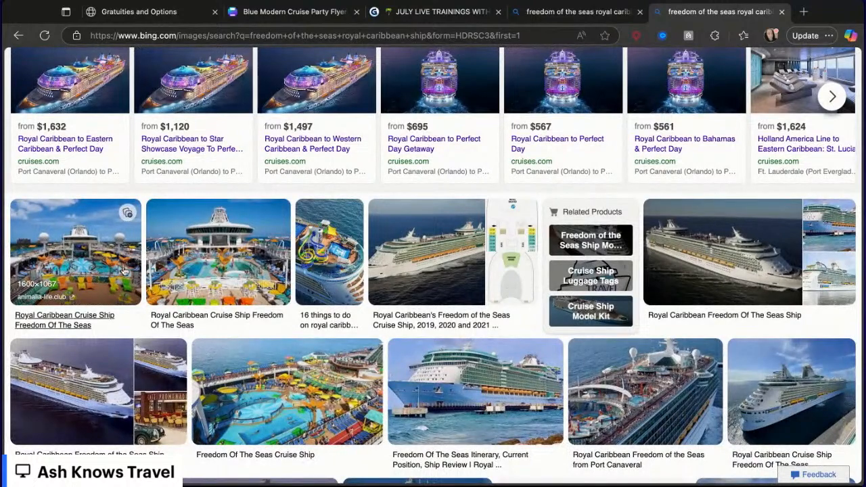
{"action": "scroll", "coordinate": [124, 271], "scroll_direction": "down", "scroll_amount": 2}
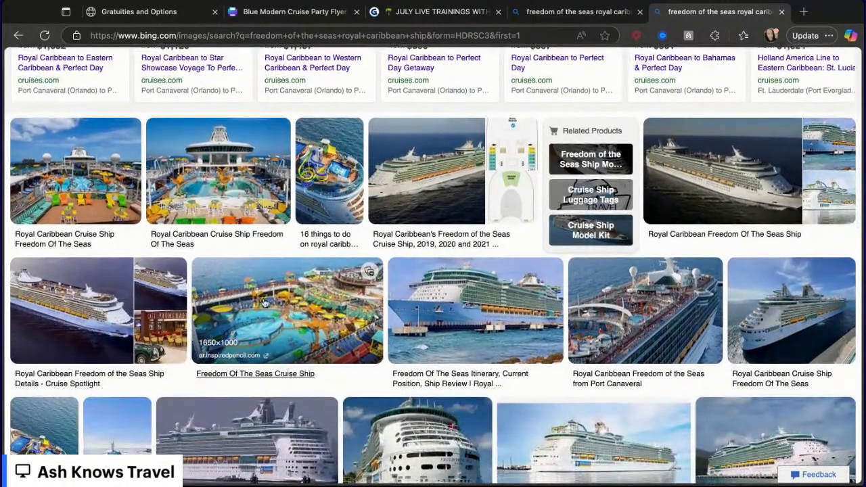
{"action": "left_click", "coordinate": [264, 303]}
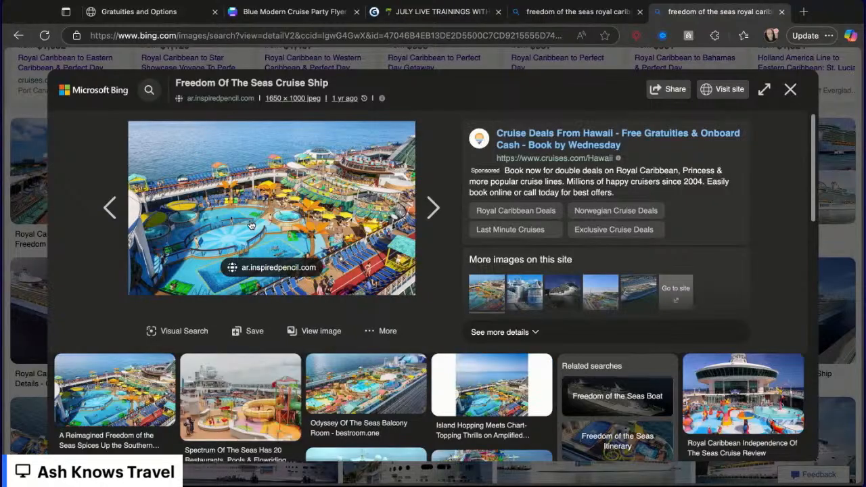
{"action": "left_click", "coordinate": [789, 89]}
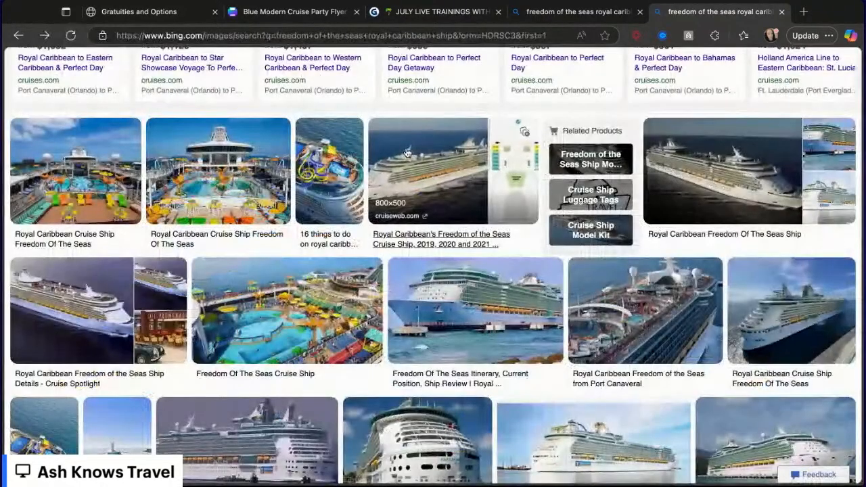
{"action": "scroll", "coordinate": [407, 153], "scroll_direction": "up", "scroll_amount": 5}
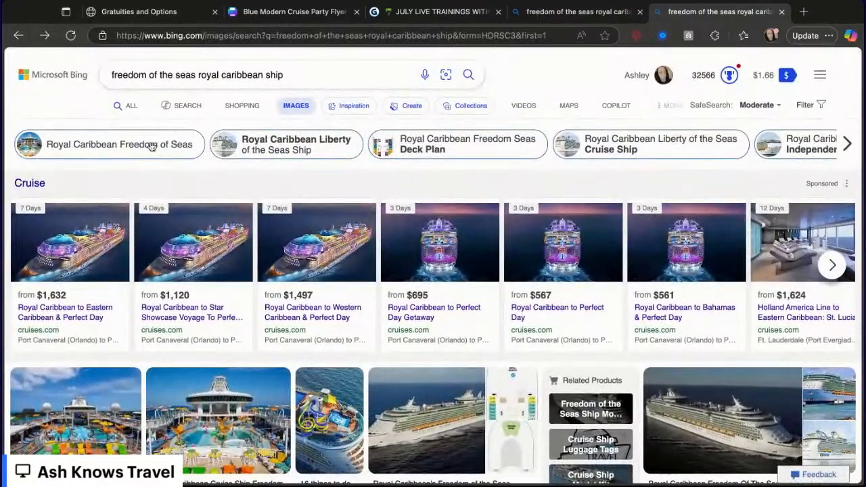
- Open the Royal Caribbean Freedom of Seas image search and browse its ship photos
{"action": "left_click", "coordinate": [88, 144]}
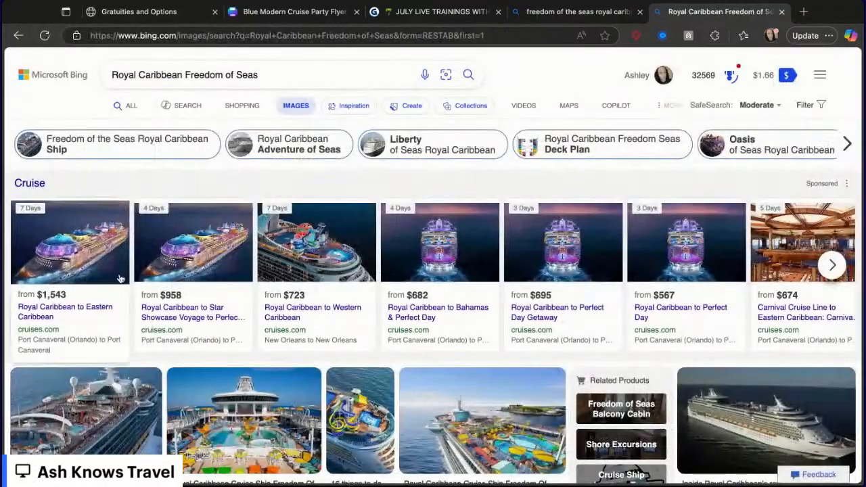
{"action": "scroll", "coordinate": [120, 279], "scroll_direction": "down", "scroll_amount": 2}
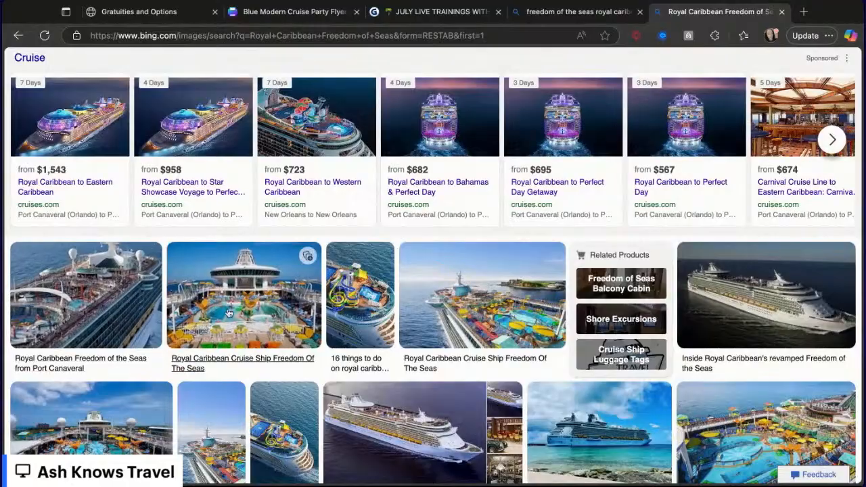
{"action": "scroll", "coordinate": [269, 319], "scroll_direction": "down", "scroll_amount": 2}
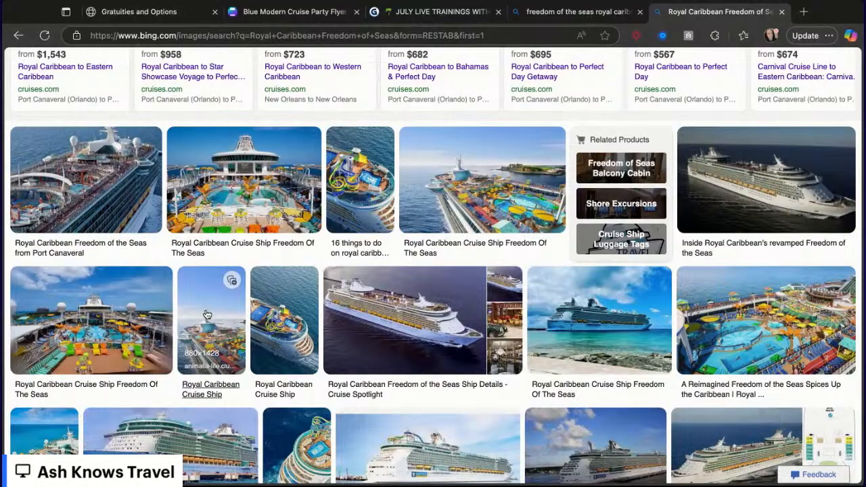
{"action": "scroll", "coordinate": [295, 327], "scroll_direction": "up", "scroll_amount": 4}
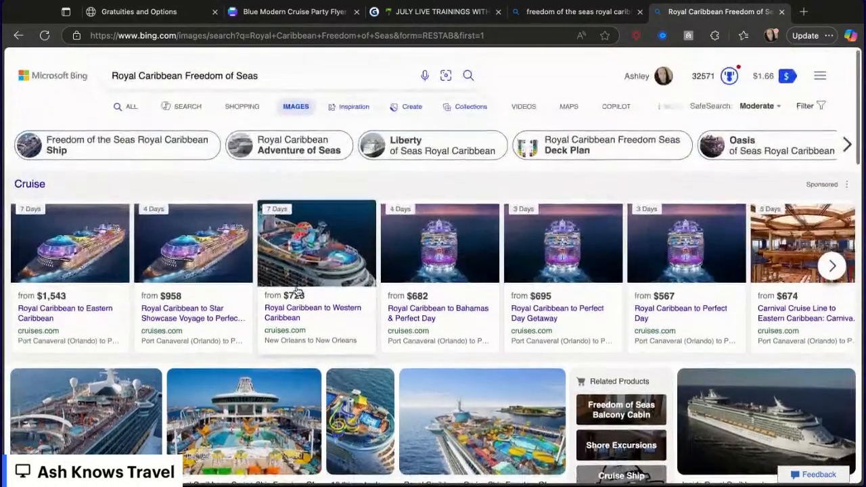
- Switch back to all web results, open the Royal Caribbean official site again and jump to the ship's Overview section
{"action": "left_click", "coordinate": [131, 106]}
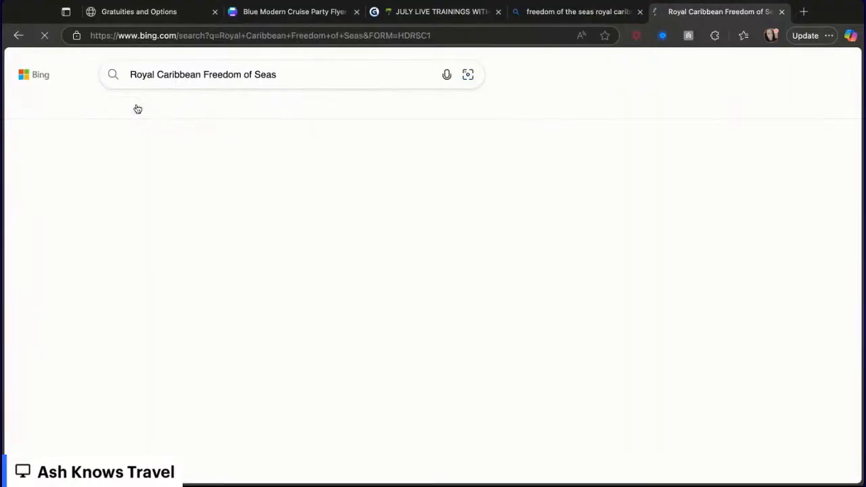
{"action": "left_click", "coordinate": [182, 169]}
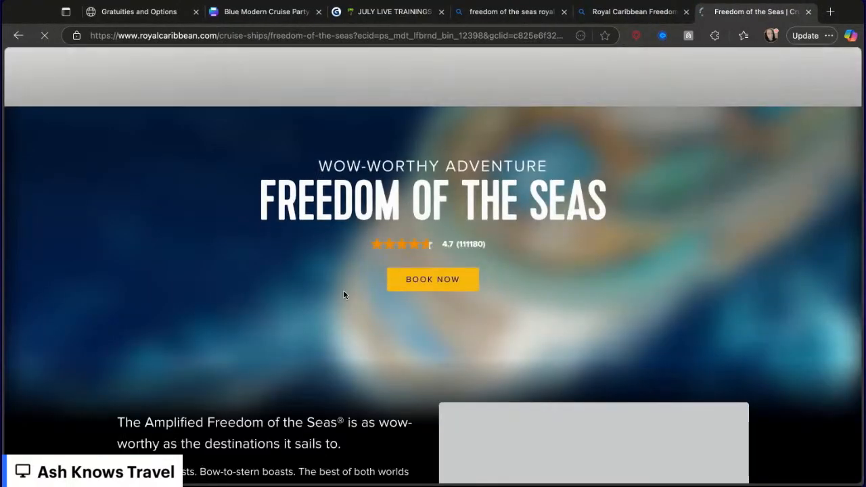
{"action": "scroll", "coordinate": [399, 327], "scroll_direction": "down", "scroll_amount": 3}
{"action": "scroll", "coordinate": [400, 328], "scroll_direction": "down", "scroll_amount": 2}
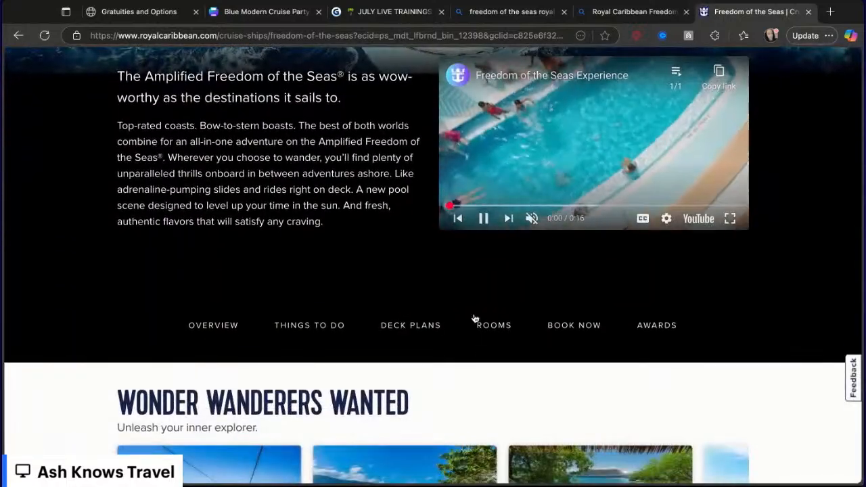
{"action": "left_click", "coordinate": [225, 328]}
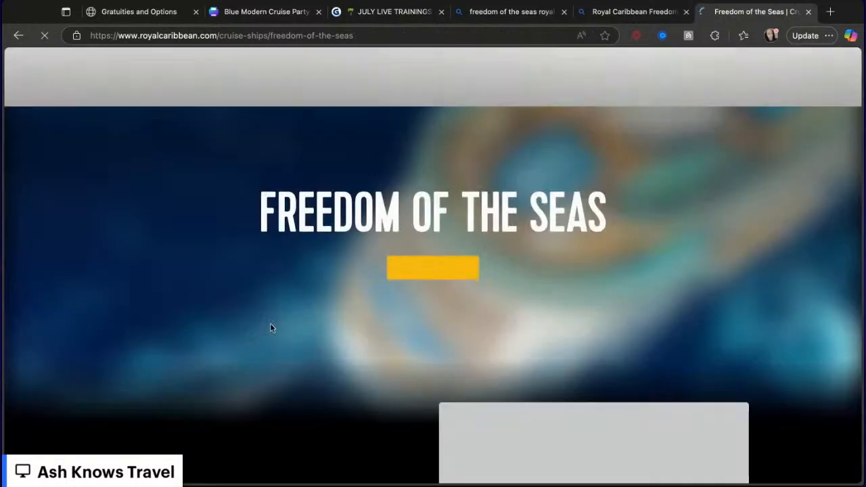
- Scroll through the Freedom of the Seas page, dismissing the email sign-up popup
{"action": "scroll", "coordinate": [258, 359], "scroll_direction": "down", "scroll_amount": 2}
{"action": "scroll", "coordinate": [258, 362], "scroll_direction": "down", "scroll_amount": 5}
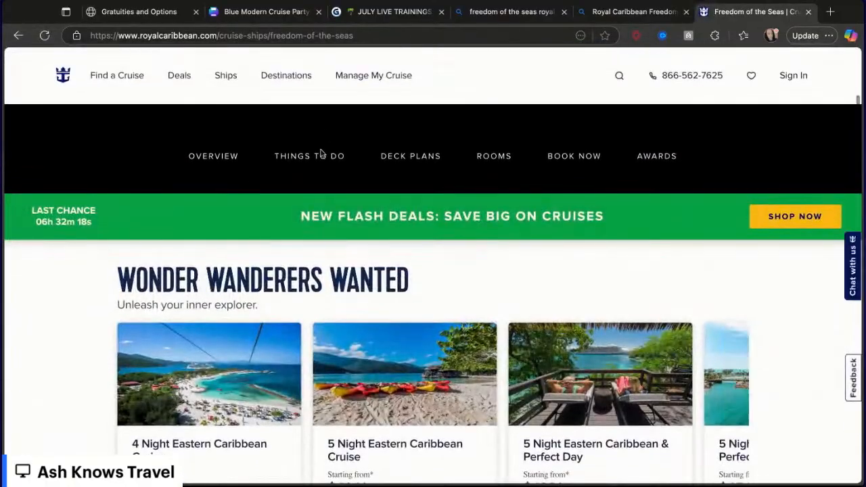
{"action": "scroll", "coordinate": [593, 159], "scroll_direction": "down", "scroll_amount": 2}
{"action": "scroll", "coordinate": [512, 250], "scroll_direction": "up", "scroll_amount": 2}
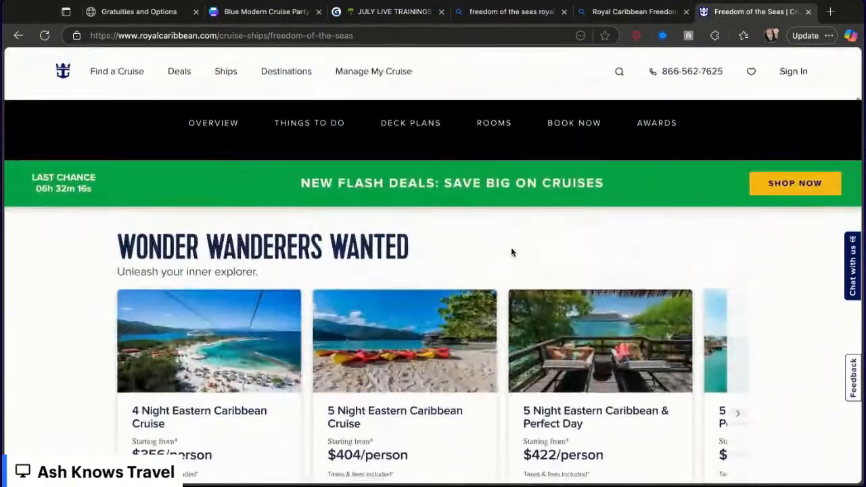
{"action": "scroll", "coordinate": [512, 251], "scroll_direction": "down", "scroll_amount": 6}
{"action": "scroll", "coordinate": [512, 251], "scroll_direction": "down", "scroll_amount": 15}
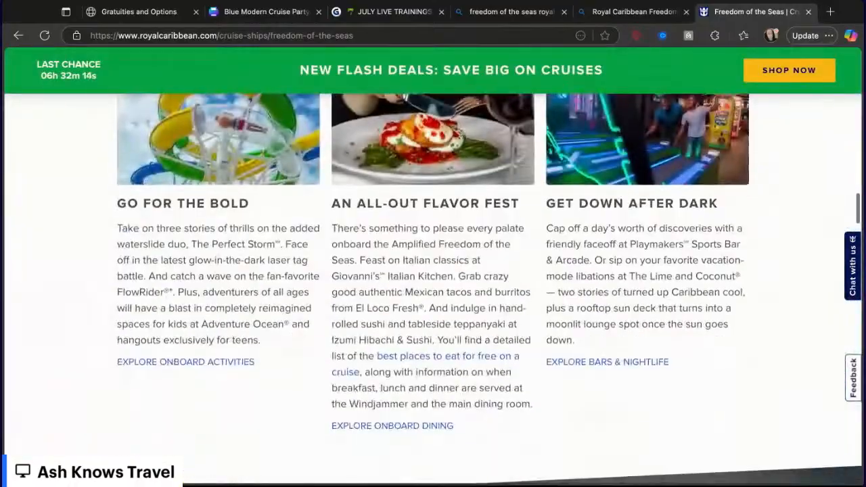
{"action": "scroll", "coordinate": [512, 251], "scroll_direction": "up", "scroll_amount": 5}
{"action": "scroll", "coordinate": [512, 250], "scroll_direction": "down", "scroll_amount": 10}
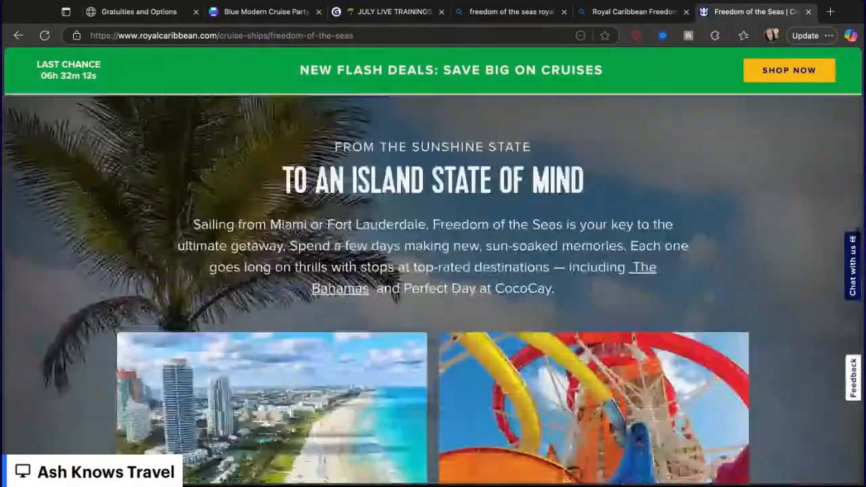
{"action": "scroll", "coordinate": [433, 270], "scroll_direction": "down", "scroll_amount": 10}
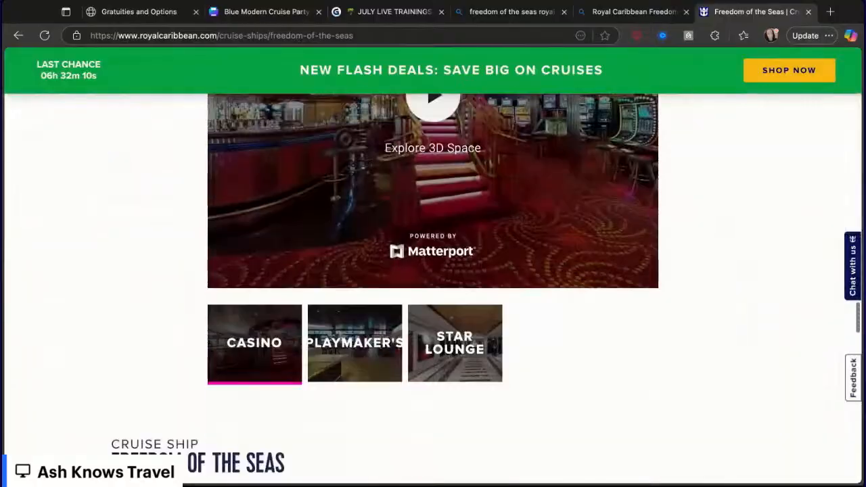
{"action": "scroll", "coordinate": [432, 270], "scroll_direction": "down", "scroll_amount": 5}
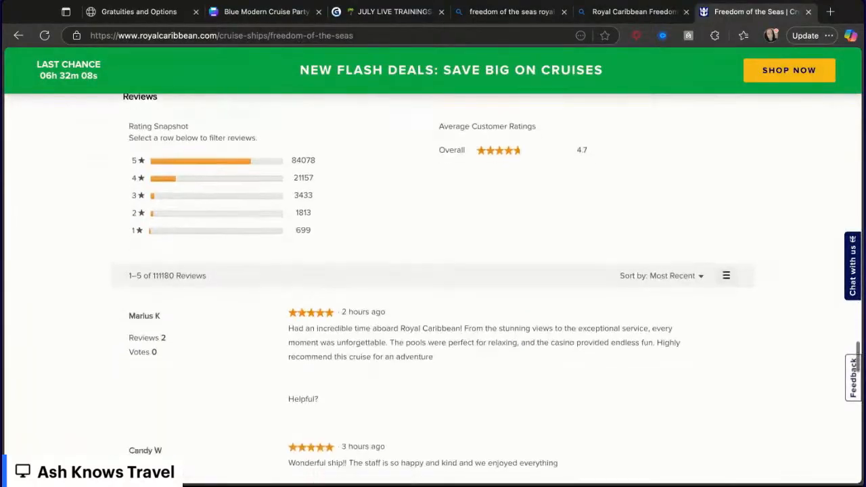
{"action": "scroll", "coordinate": [433, 271], "scroll_direction": "up", "scroll_amount": 20}
{"action": "scroll", "coordinate": [409, 124], "scroll_direction": "down", "scroll_amount": 5}
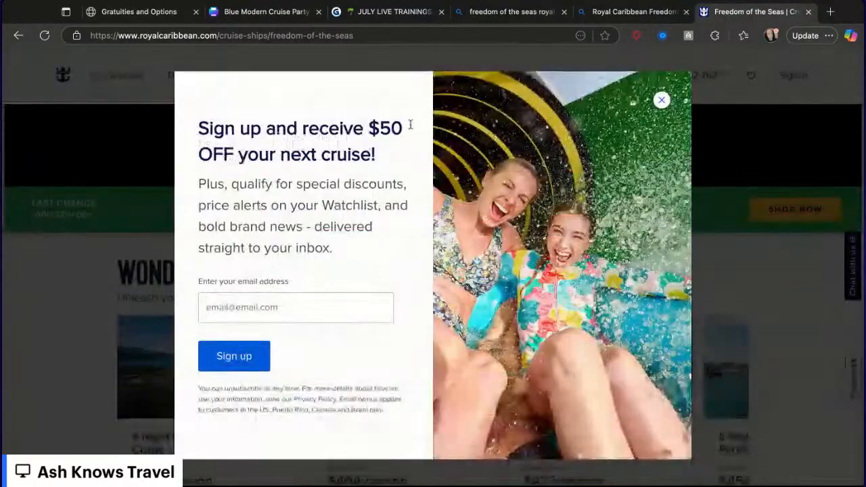
{"action": "left_click", "coordinate": [662, 99]}
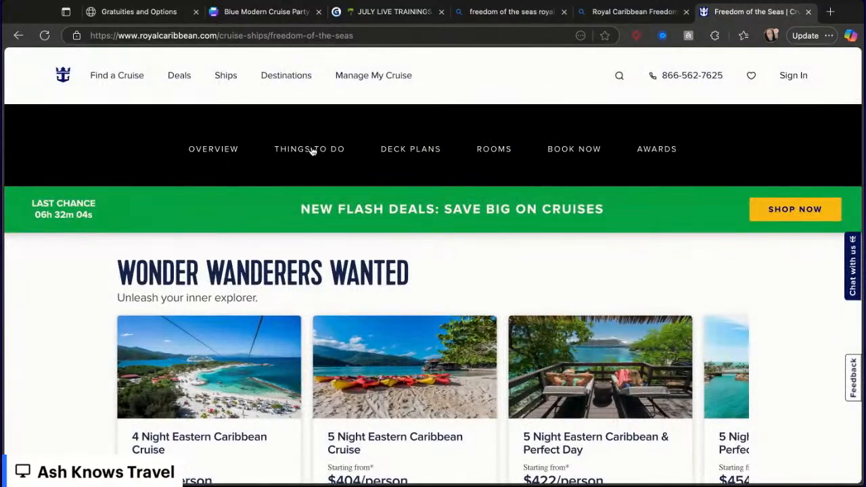
- Open the All Cruise Ships page and browse the fleet list
{"action": "left_click", "coordinate": [213, 86]}
{"action": "left_click", "coordinate": [168, 153]}
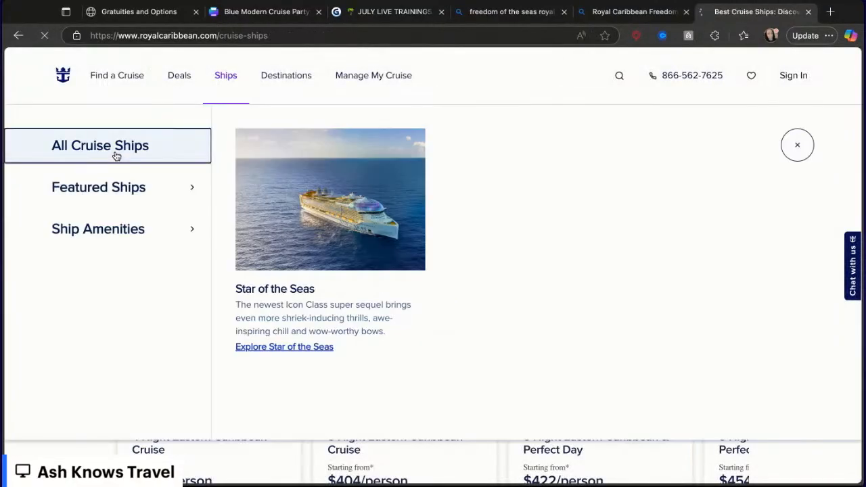
{"action": "scroll", "coordinate": [332, 338], "scroll_direction": "down", "scroll_amount": 10}
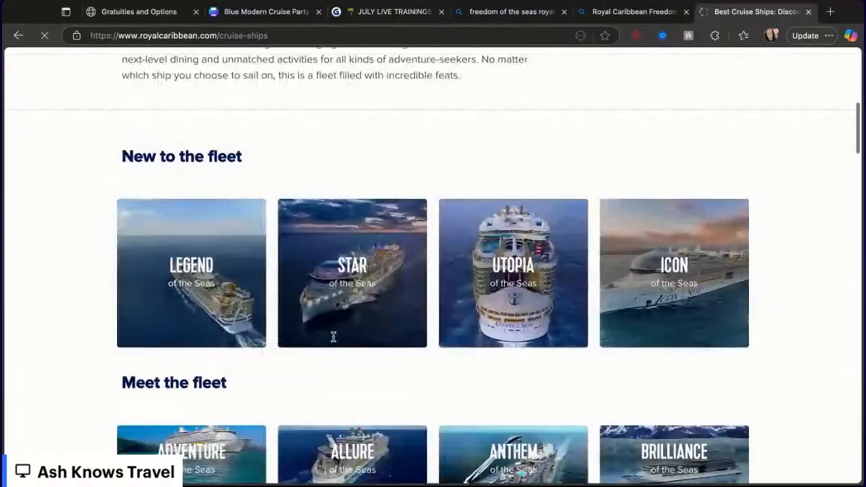
{"action": "scroll", "coordinate": [333, 336], "scroll_direction": "down", "scroll_amount": 5}
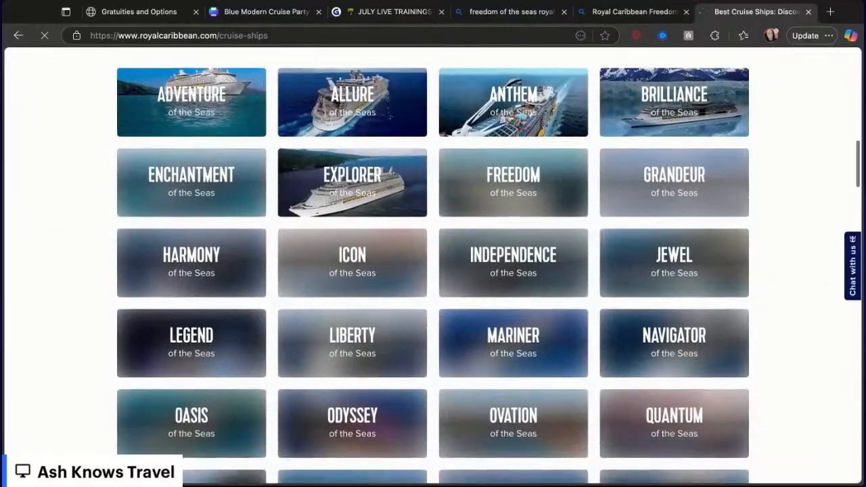
{"action": "scroll", "coordinate": [433, 270], "scroll_direction": "down", "scroll_amount": 3}
{"action": "scroll", "coordinate": [433, 270], "scroll_direction": "up", "scroll_amount": 12}
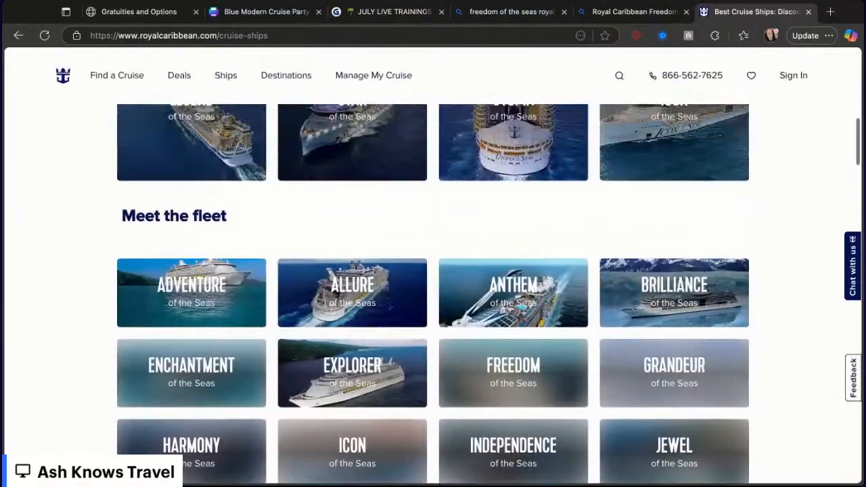
{"action": "scroll", "coordinate": [369, 265], "scroll_direction": "down", "scroll_amount": 1}
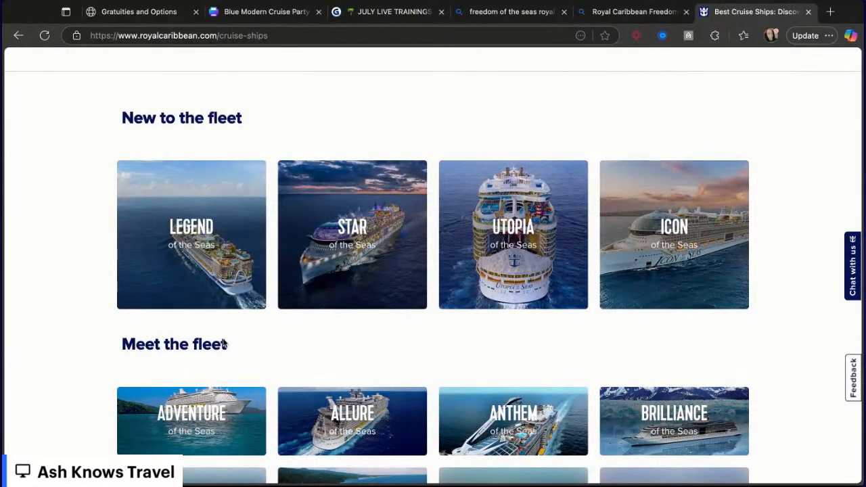
- Scroll through the fleet list, open the Star of the Seas page, and close its tab
{"action": "scroll", "coordinate": [223, 343], "scroll_direction": "down", "scroll_amount": 10}
{"action": "scroll", "coordinate": [228, 359], "scroll_direction": "up", "scroll_amount": 2}
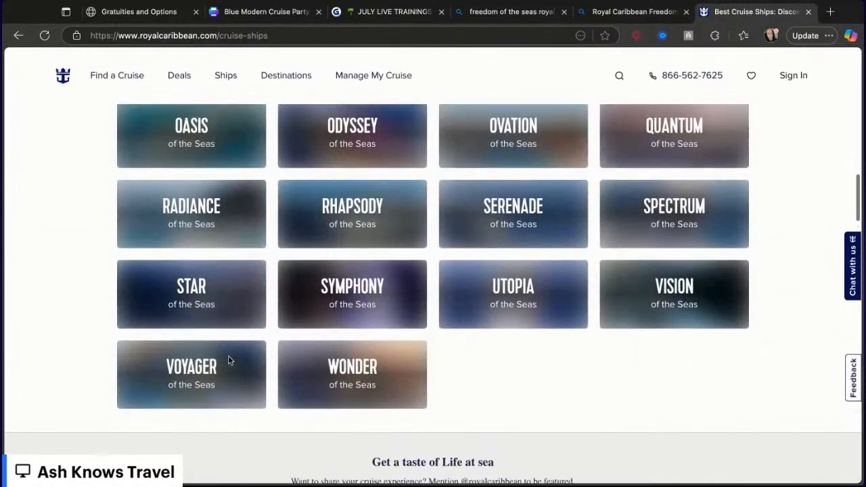
{"action": "scroll", "coordinate": [228, 361], "scroll_direction": "up", "scroll_amount": 3}
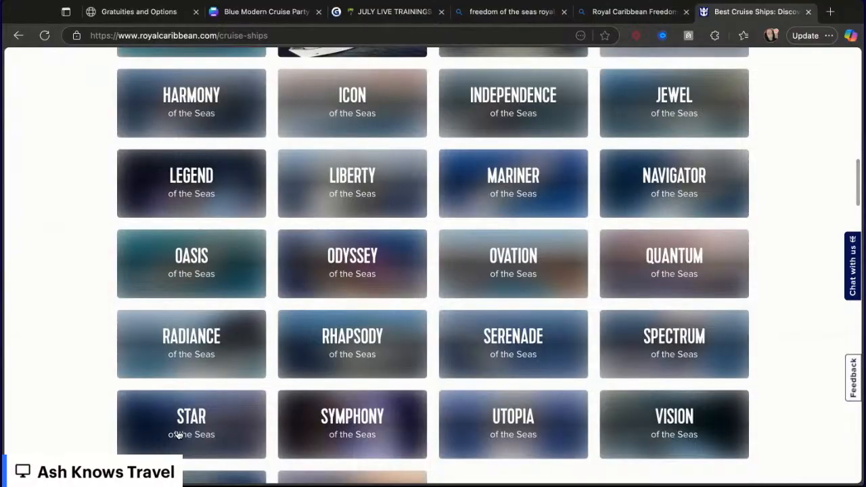
{"action": "left_click", "coordinate": [178, 434]}
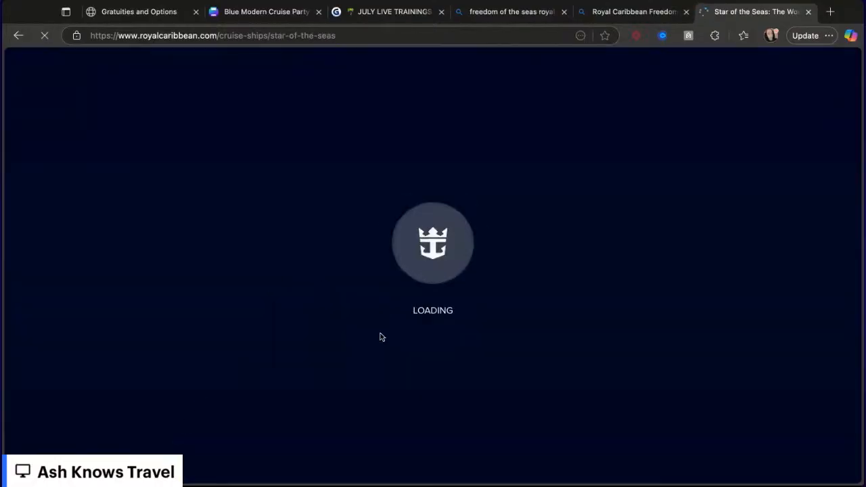
{"action": "left_click", "coordinate": [807, 12]}
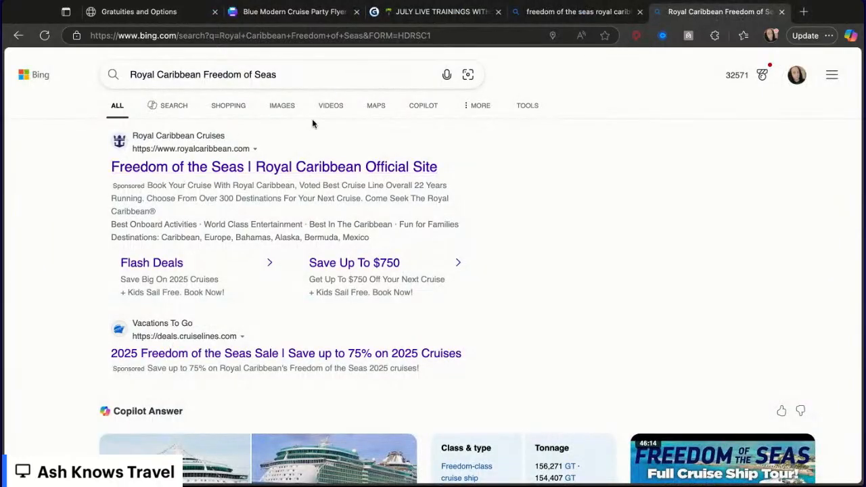
- Open the image results, view a sponsored 4 Night Bahamas & Perfect Day cruise listing and its prices, then go back
{"action": "left_click", "coordinate": [282, 109]}
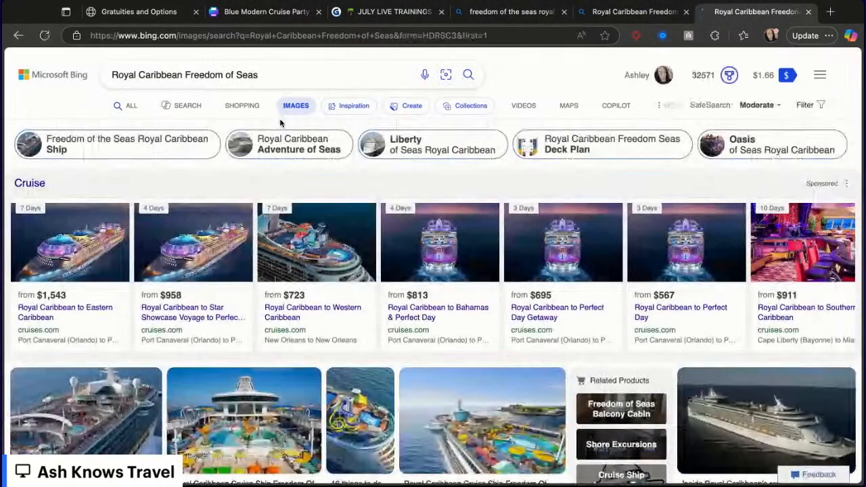
{"action": "scroll", "coordinate": [282, 328], "scroll_direction": "down", "scroll_amount": 2}
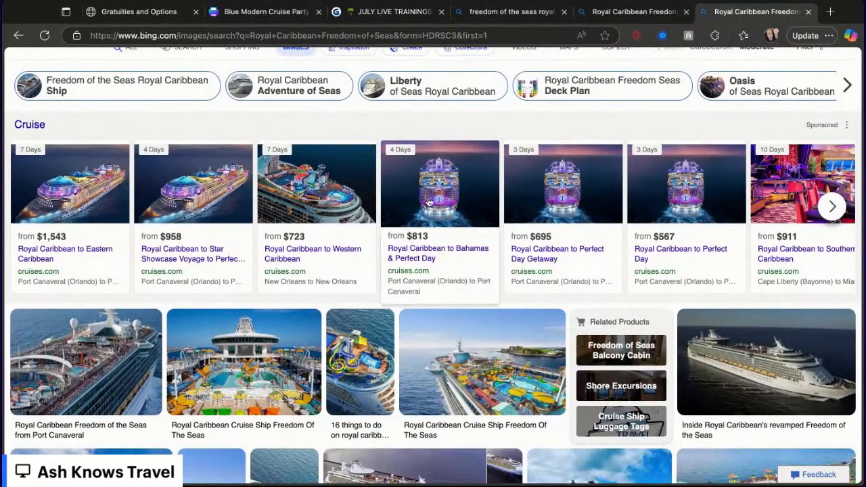
{"action": "left_click", "coordinate": [428, 203]}
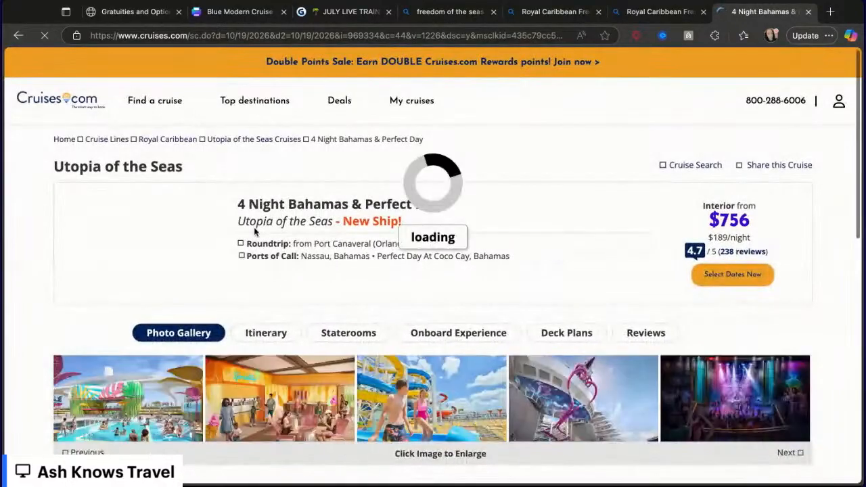
{"action": "scroll", "coordinate": [228, 330], "scroll_direction": "down", "scroll_amount": 2}
{"action": "scroll", "coordinate": [228, 330], "scroll_direction": "down", "scroll_amount": 4}
{"action": "scroll", "coordinate": [228, 330], "scroll_direction": "up", "scroll_amount": 3}
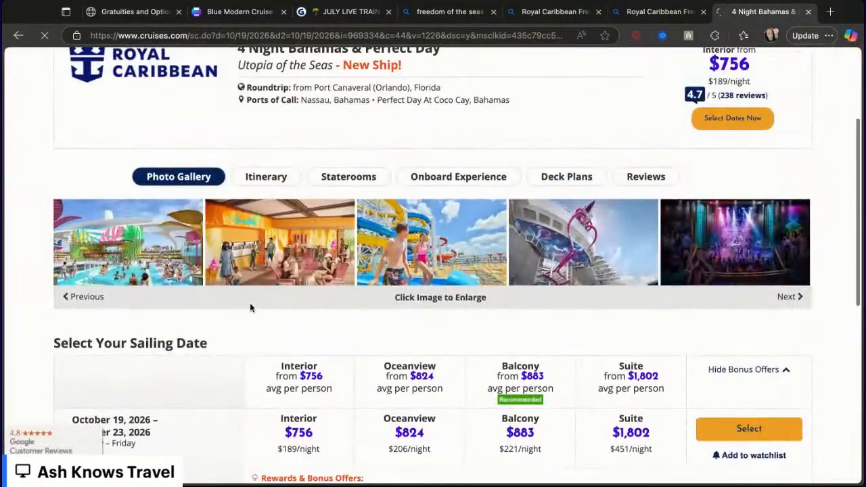
{"action": "scroll", "coordinate": [276, 234], "scroll_direction": "up", "scroll_amount": 2}
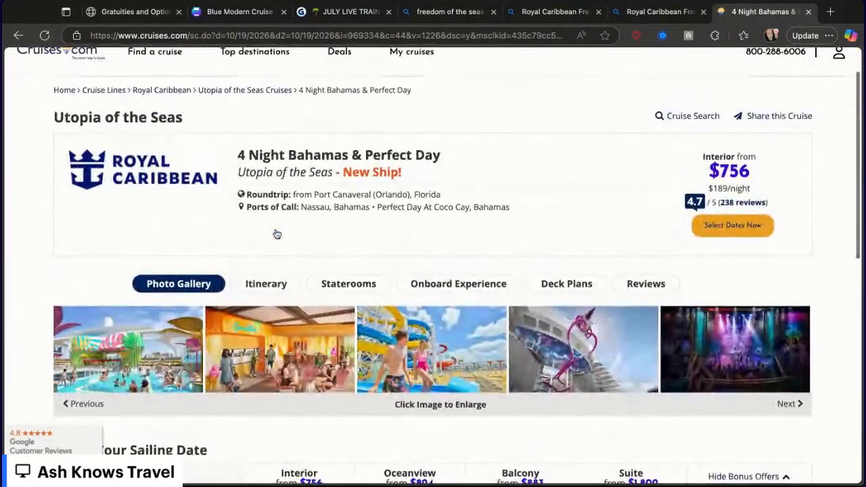
{"action": "scroll", "coordinate": [276, 234], "scroll_direction": "down", "scroll_amount": 7}
{"action": "scroll", "coordinate": [277, 234], "scroll_direction": "up", "scroll_amount": 5}
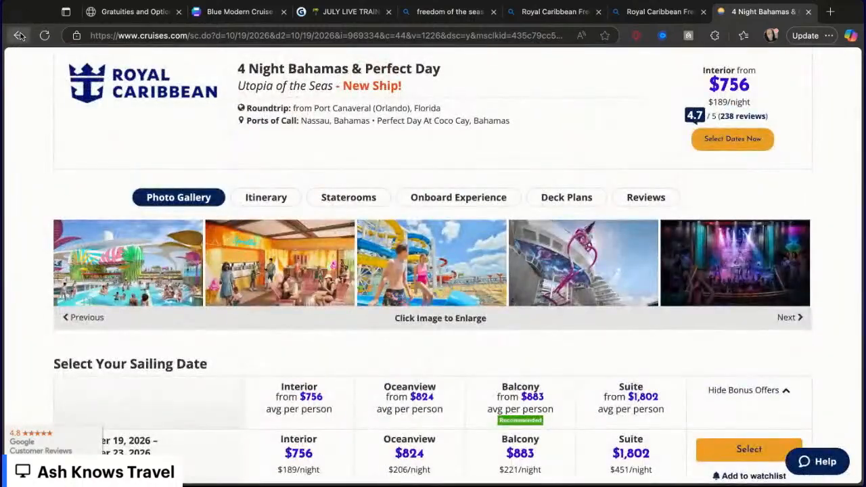
{"action": "left_click", "coordinate": [19, 35]}
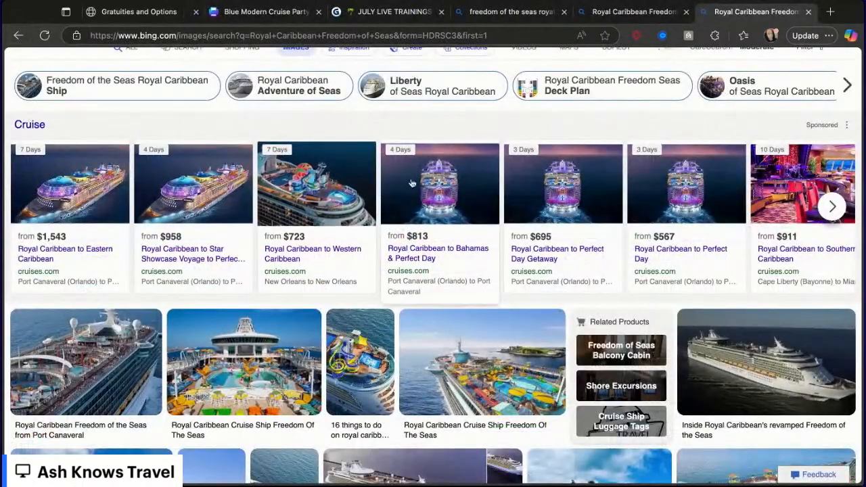
- Browse the Freedom of the Seas images, close the extra search tabs and switch back to the Canva flyer
{"action": "scroll", "coordinate": [241, 330], "scroll_direction": "down", "scroll_amount": 6}
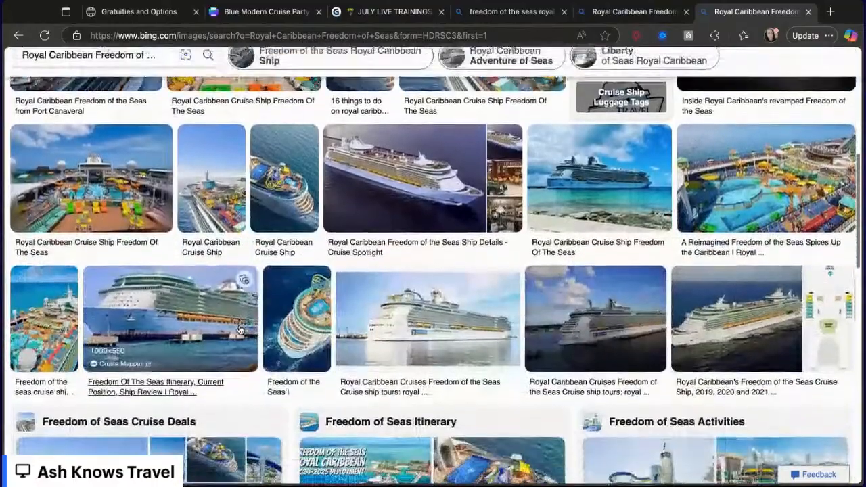
{"action": "scroll", "coordinate": [240, 330], "scroll_direction": "down", "scroll_amount": 3}
{"action": "scroll", "coordinate": [240, 331], "scroll_direction": "up", "scroll_amount": 10}
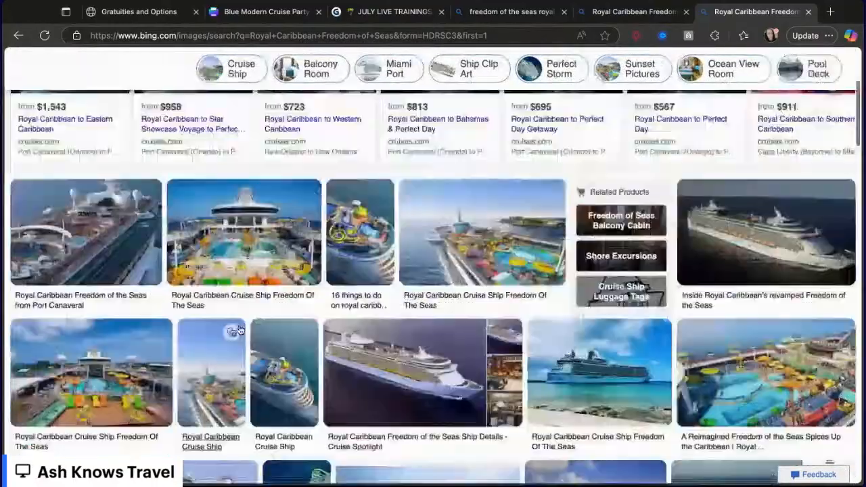
{"action": "left_click", "coordinate": [596, 12]}
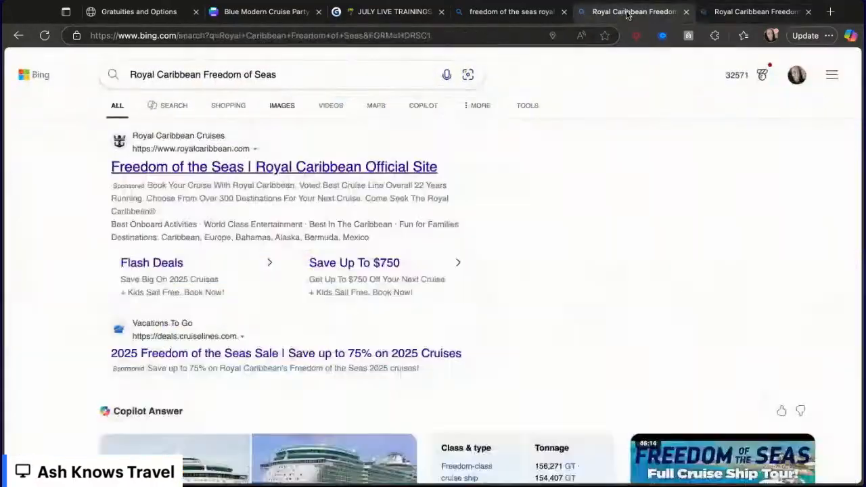
{"action": "left_click", "coordinate": [686, 13]}
{"action": "left_click", "coordinate": [686, 13]}
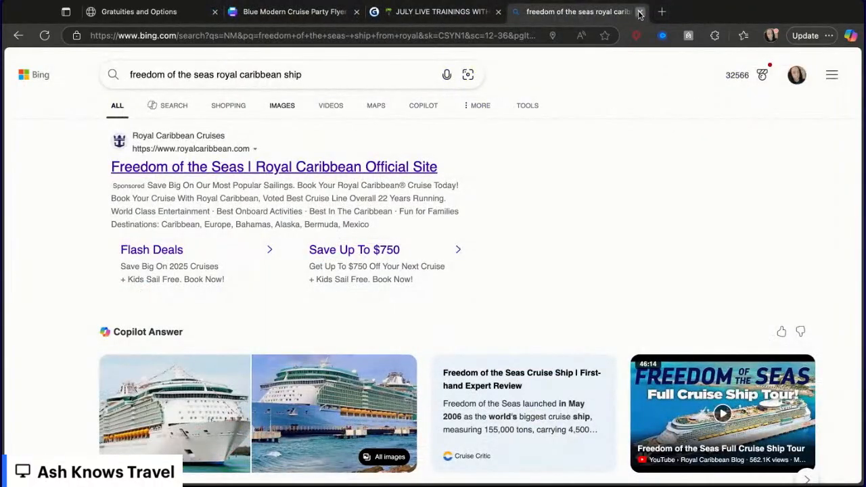
{"action": "left_click", "coordinate": [640, 12]}
{"action": "left_click", "coordinate": [291, 12]}
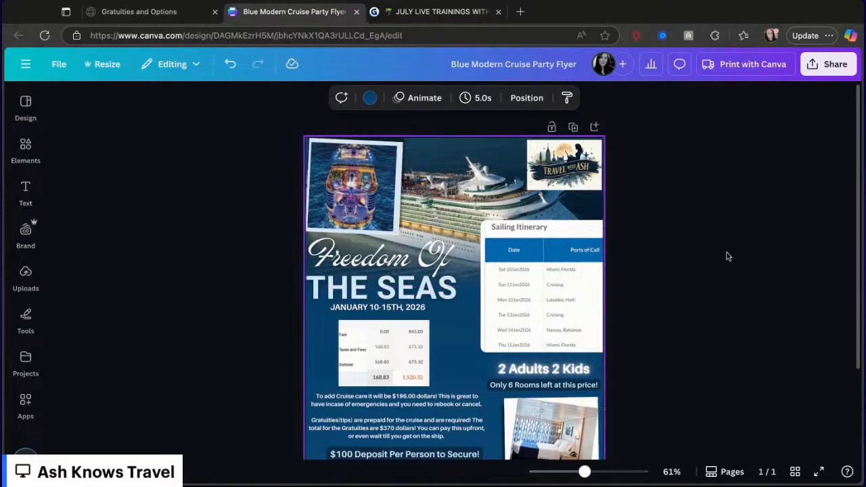
- Scroll through the Freedom of the Seas flyer to review its pricing table, itinerary and text
{"action": "scroll", "coordinate": [728, 256], "scroll_direction": "down", "scroll_amount": 3}
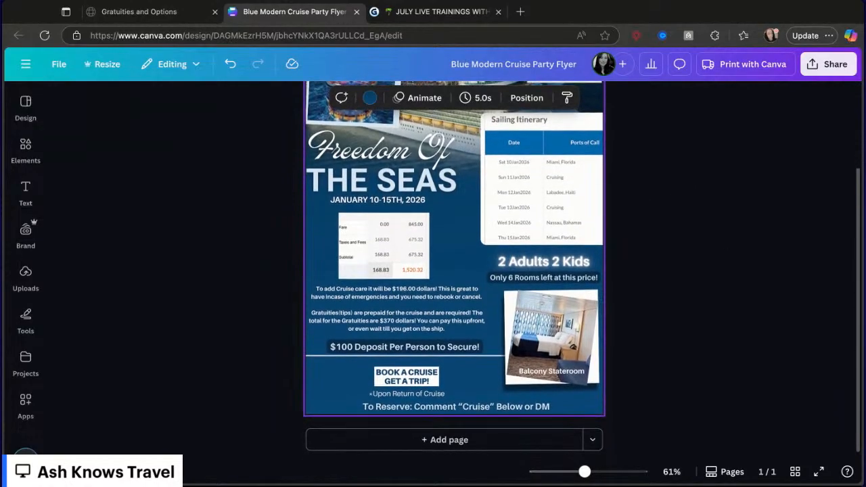
{"action": "scroll", "coordinate": [727, 254], "scroll_direction": "up", "scroll_amount": 3}
{"action": "scroll", "coordinate": [726, 253], "scroll_direction": "down", "scroll_amount": 3}
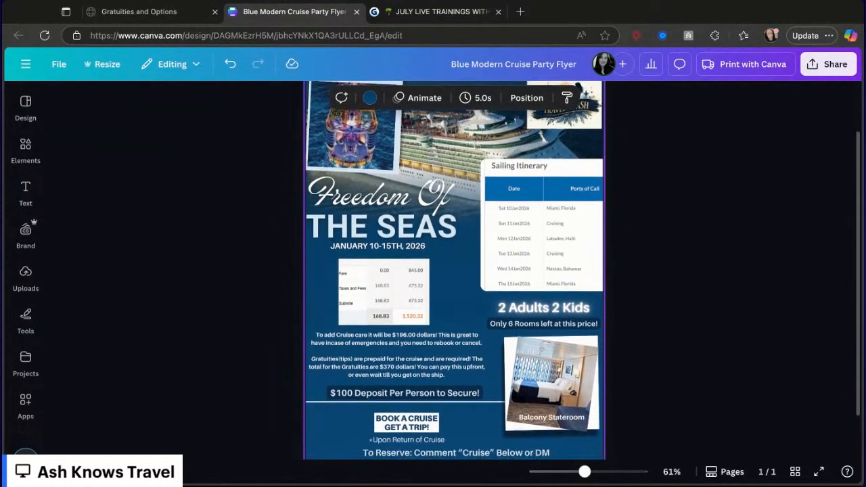
{"action": "scroll", "coordinate": [727, 253], "scroll_direction": "up", "scroll_amount": 1}
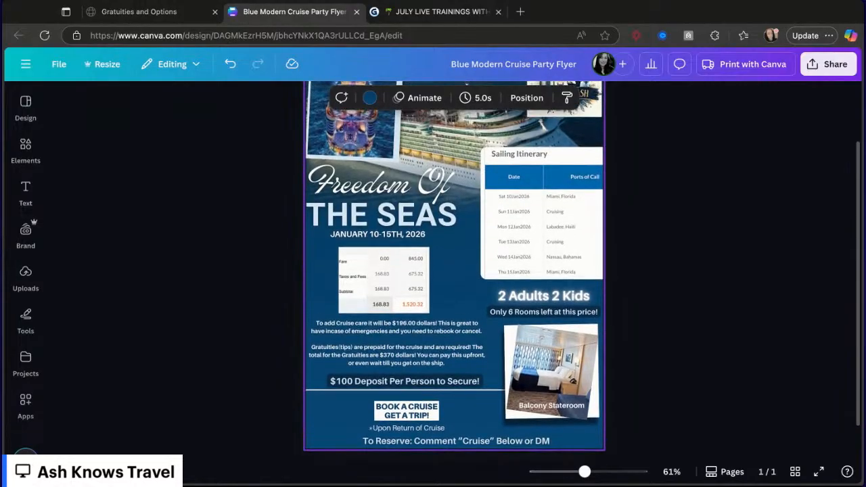
{"action": "scroll", "coordinate": [385, 250], "scroll_direction": "up", "scroll_amount": 2}
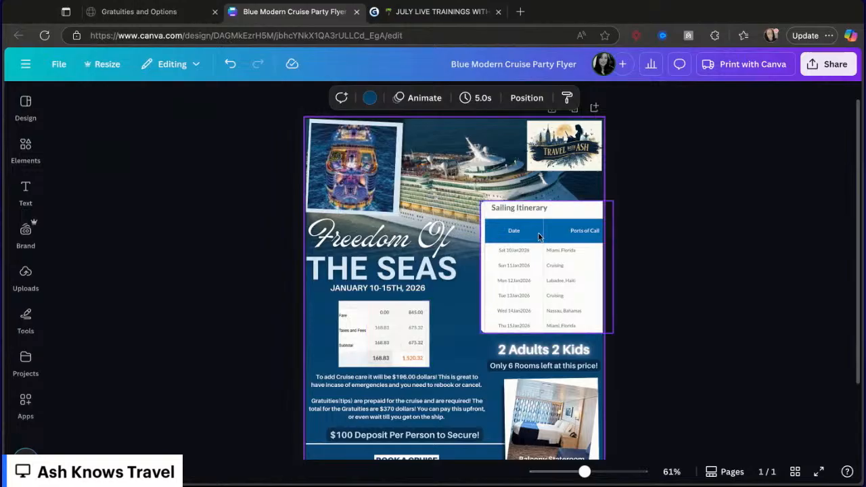
{"action": "scroll", "coordinate": [539, 272], "scroll_direction": "down", "scroll_amount": 3}
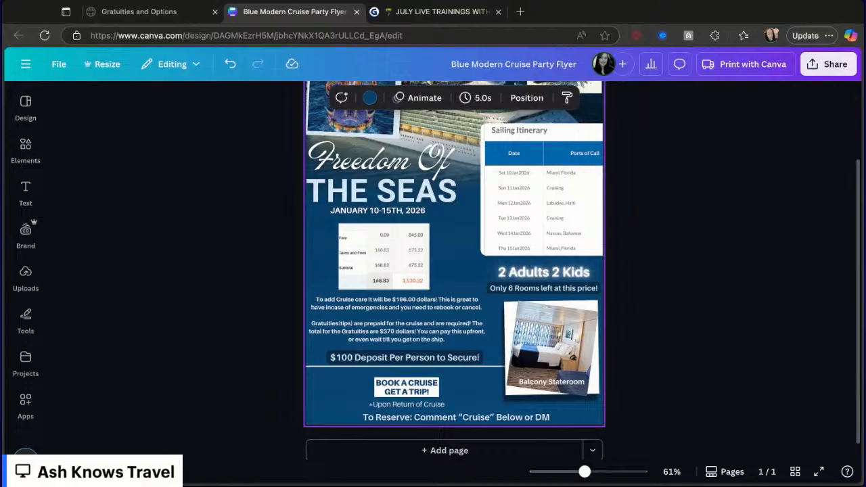
{"action": "scroll", "coordinate": [386, 156], "scroll_direction": "up", "scroll_amount": 3}
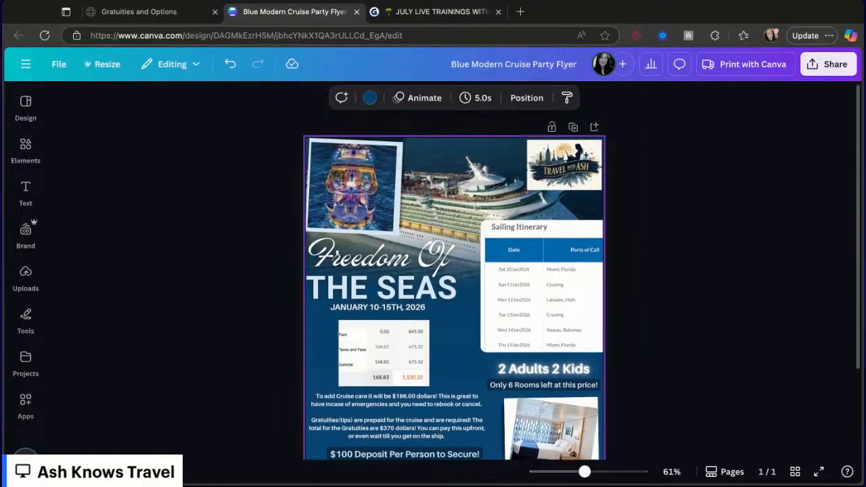
{"action": "scroll", "coordinate": [385, 155], "scroll_direction": "down", "scroll_amount": 3}
{"action": "scroll", "coordinate": [386, 155], "scroll_direction": "up", "scroll_amount": 3}
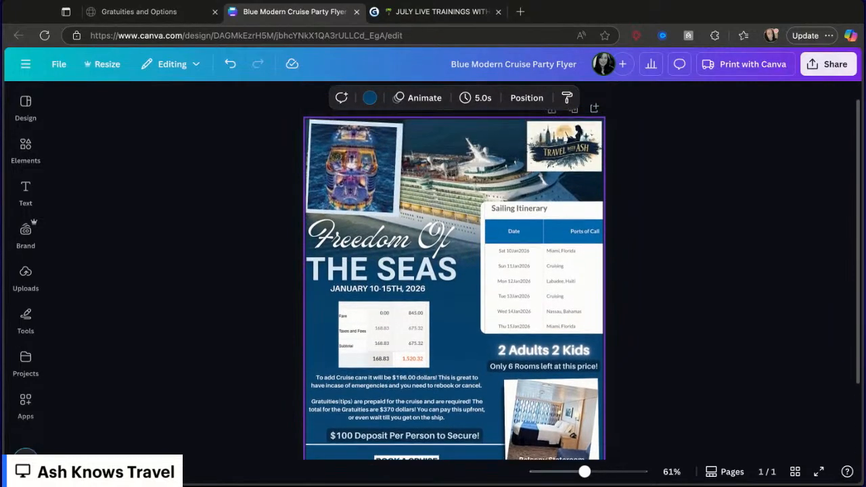
- Glance at the July live trainings schedule, then return to the flyer and deselect everything
{"action": "left_click", "coordinate": [433, 12]}
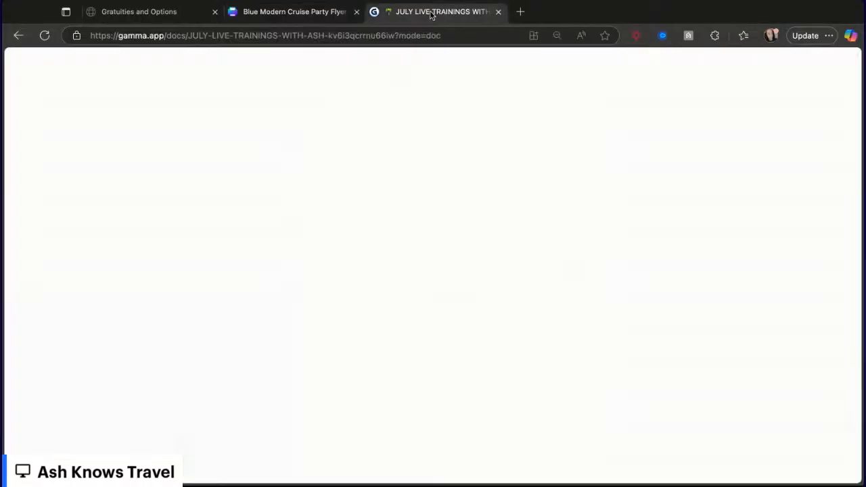
{"action": "scroll", "coordinate": [532, 187], "scroll_direction": "down", "scroll_amount": 2}
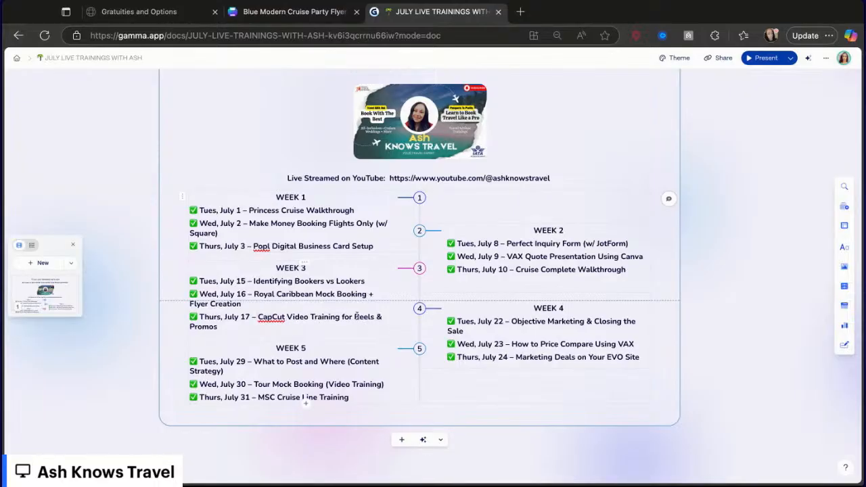
{"action": "left_click", "coordinate": [318, 13]}
{"action": "scroll", "coordinate": [721, 254], "scroll_direction": "down", "scroll_amount": 2}
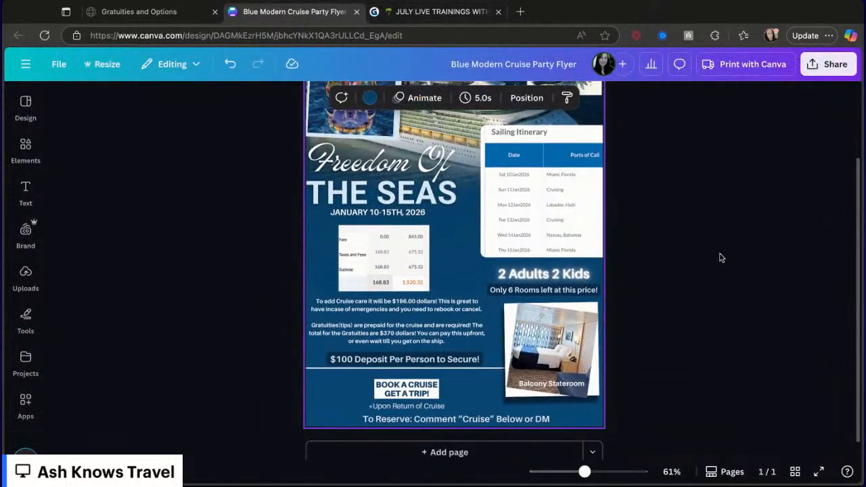
{"action": "scroll", "coordinate": [721, 257], "scroll_direction": "up", "scroll_amount": 2}
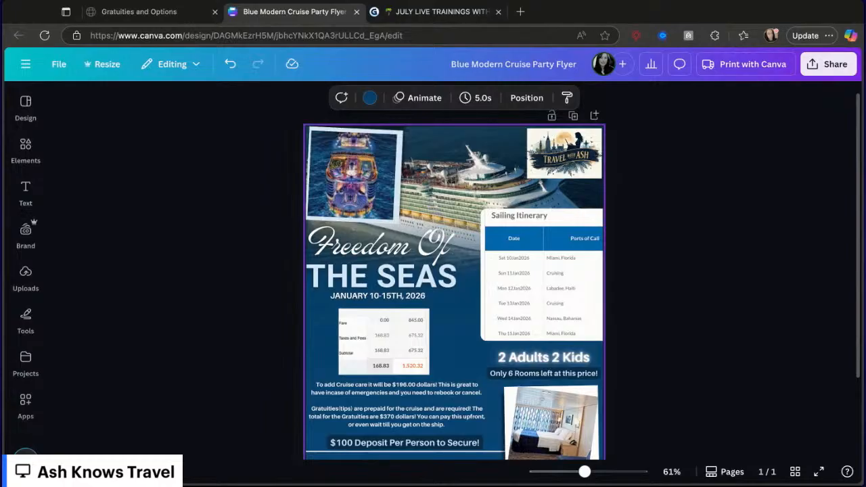
{"action": "left_click", "coordinate": [261, 217]}
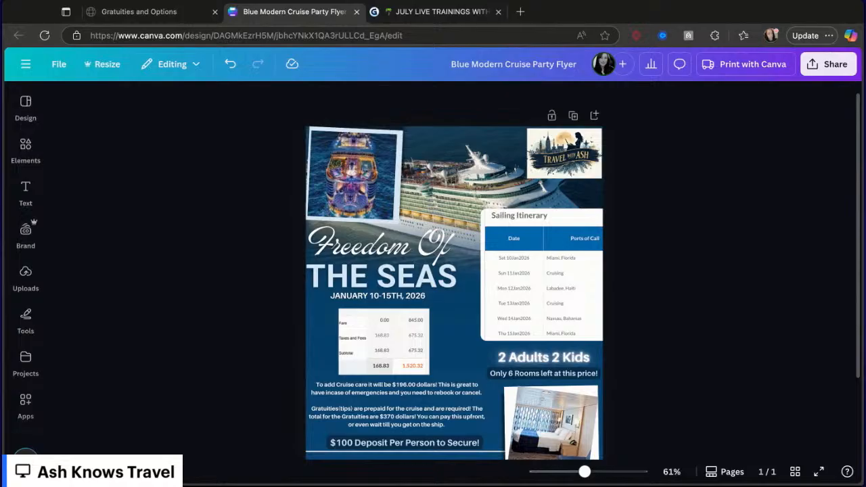